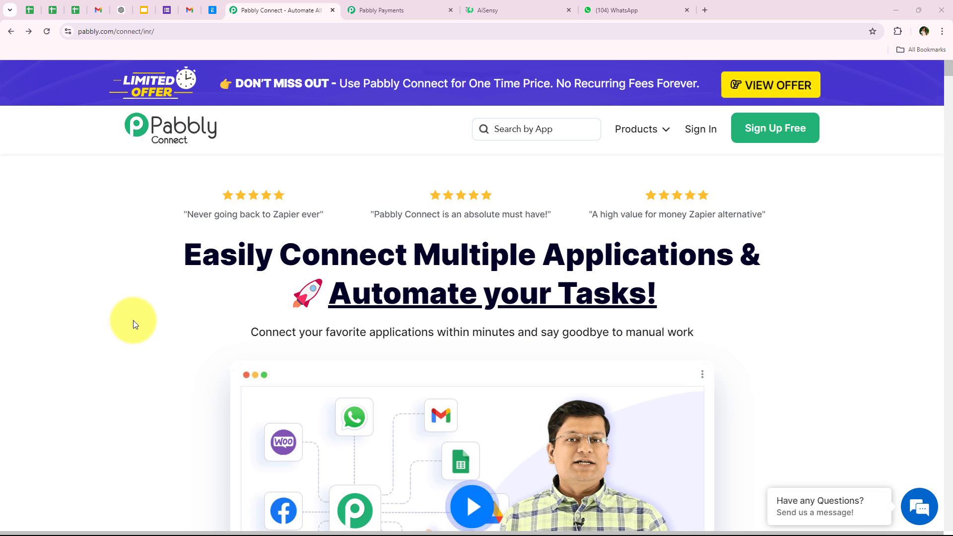
- Go to Sign In from the Pabbly Connect homepage and dismiss the special-offer popup
{"action": "left_click", "coordinate": [193, 28]}
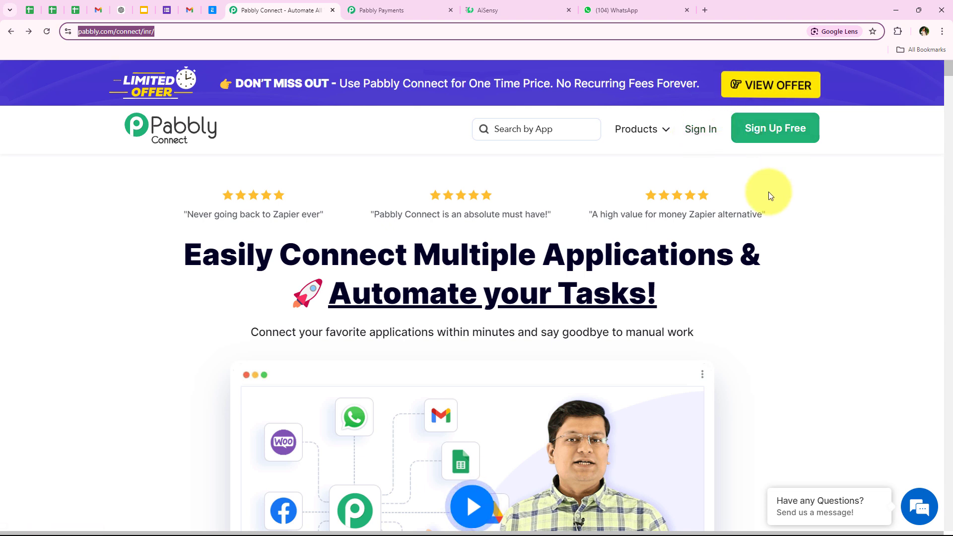
{"action": "left_click", "coordinate": [715, 191]}
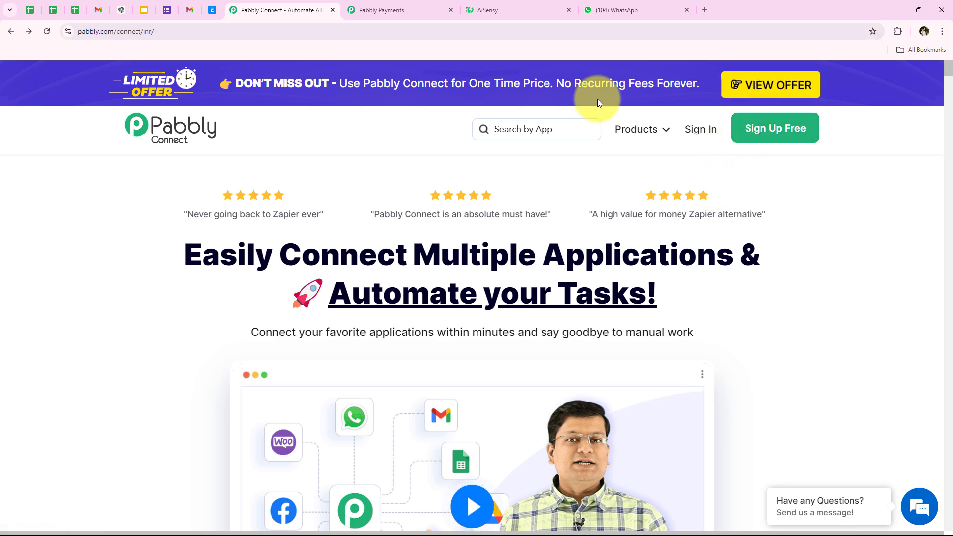
{"action": "left_click", "coordinate": [702, 129]}
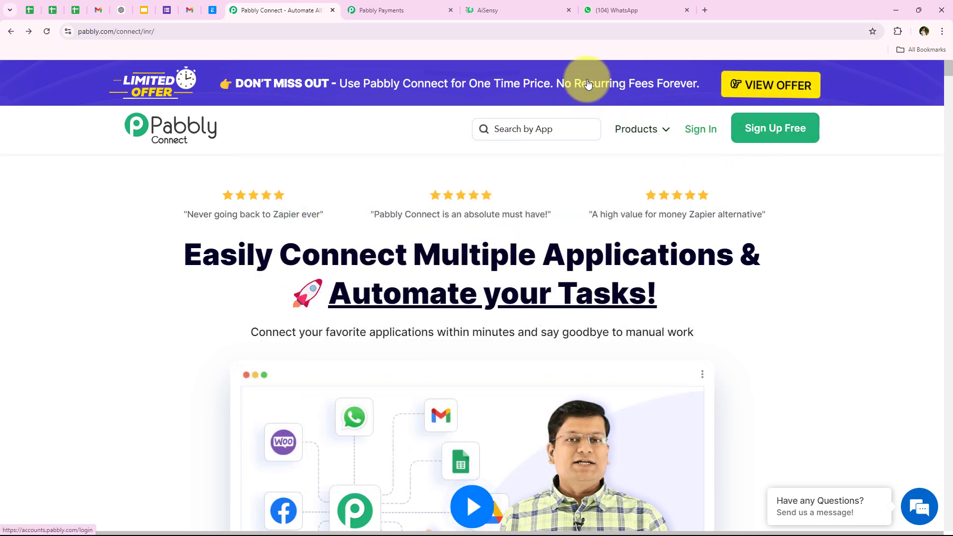
{"action": "left_click", "coordinate": [652, 134]}
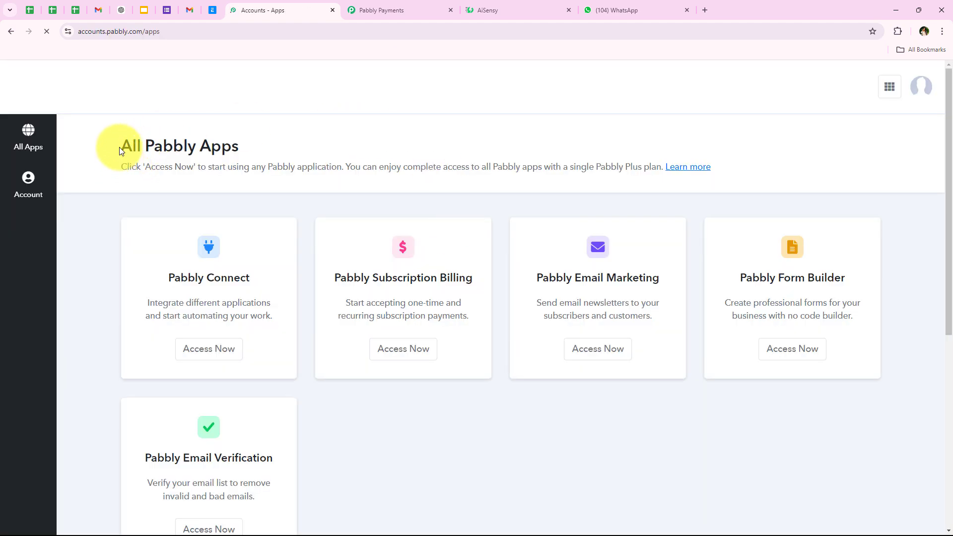
- Launch Pabbly Connect with Access Now on the All Pabbly Apps page
{"action": "left_click_drag", "start_coordinate": [120, 147], "coordinate": [258, 149]}
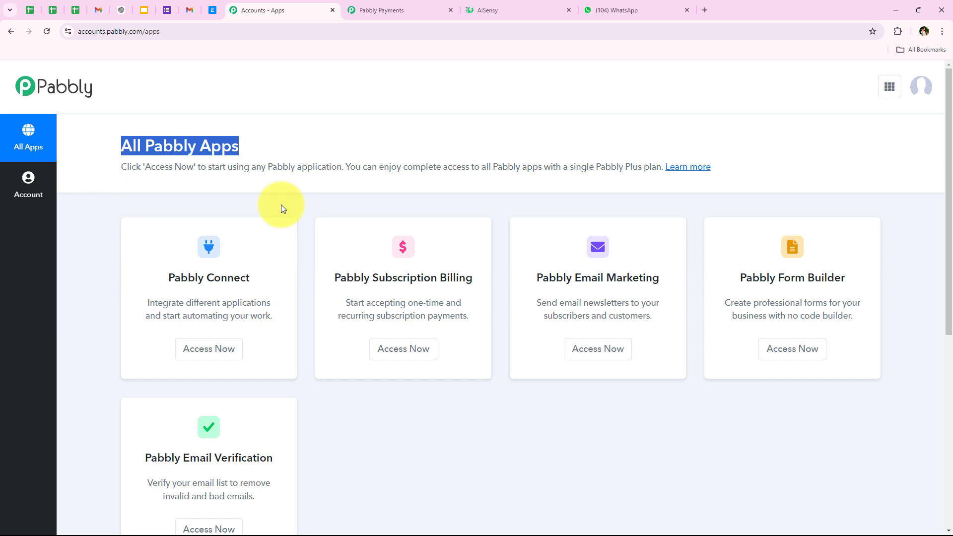
{"action": "scroll", "coordinate": [309, 315], "scroll_direction": "down", "scroll_amount": 1}
{"action": "scroll", "coordinate": [300, 353], "scroll_direction": "up", "scroll_amount": 1}
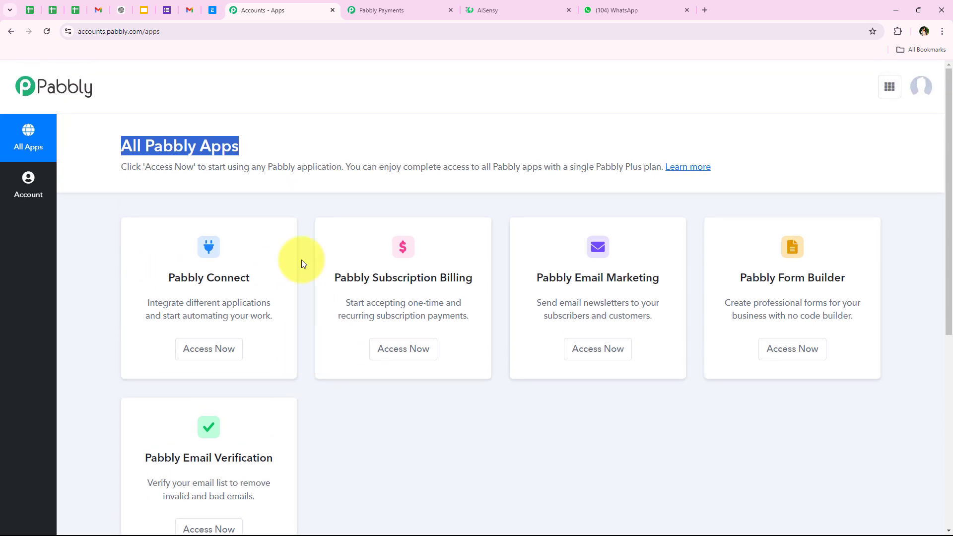
{"action": "left_click", "coordinate": [297, 150]}
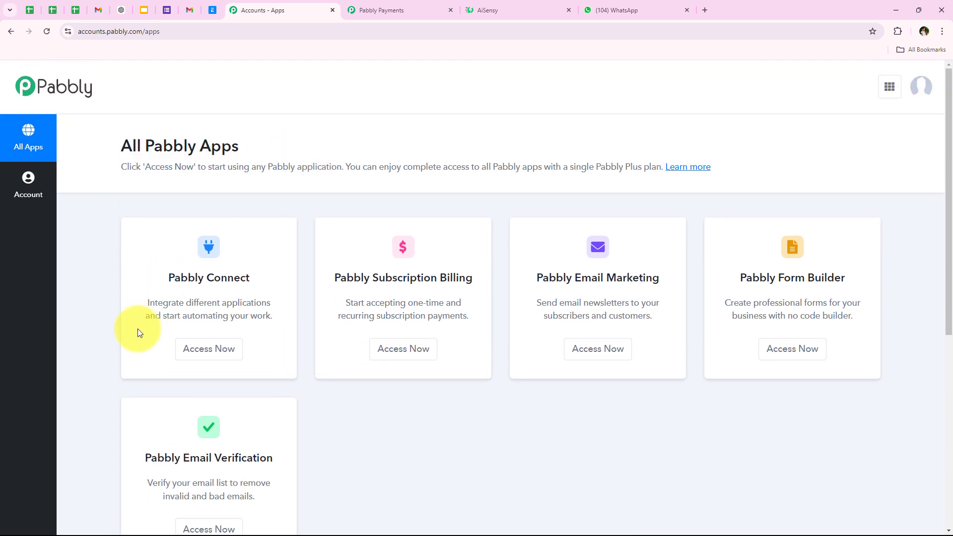
{"action": "left_click_drag", "start_coordinate": [168, 281], "coordinate": [254, 281]}
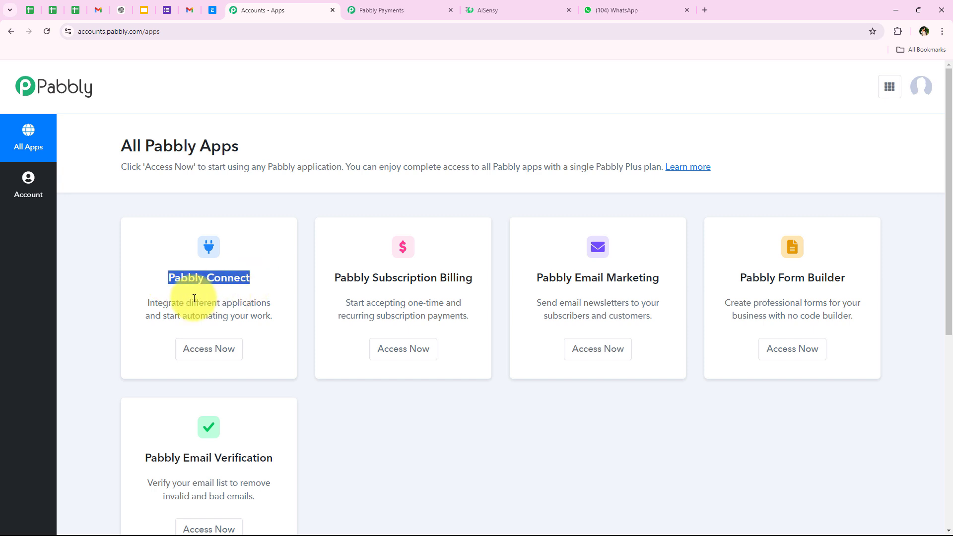
{"action": "left_click_drag", "start_coordinate": [187, 303], "coordinate": [269, 305]}
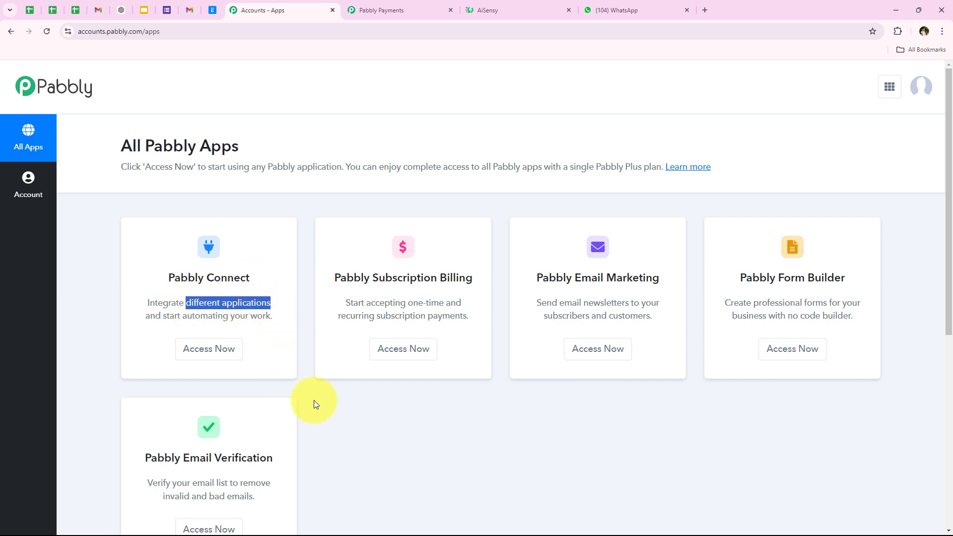
{"action": "left_click", "coordinate": [214, 359]}
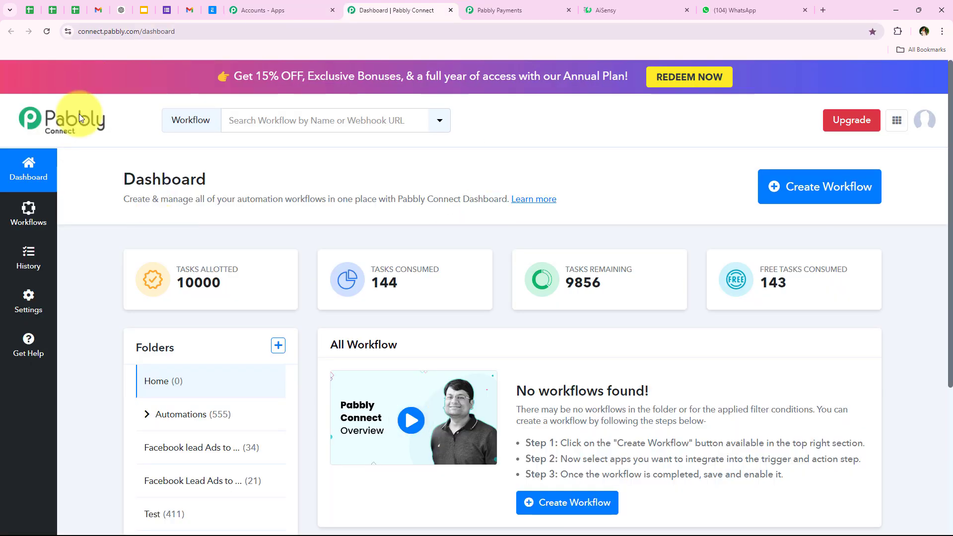
- Start a new workflow and place it in the Automations folder
{"action": "left_click_drag", "start_coordinate": [108, 177], "coordinate": [220, 176]}
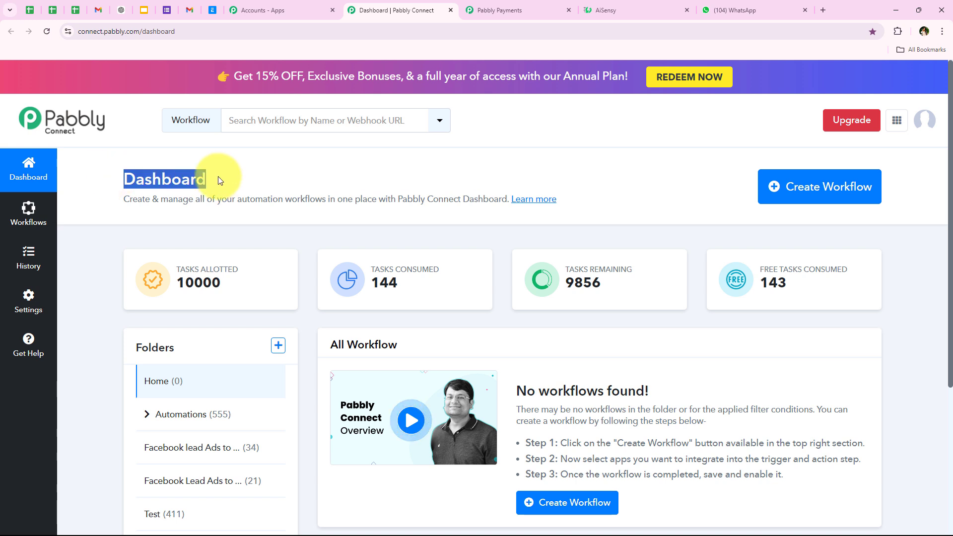
{"action": "left_click", "coordinate": [218, 176]}
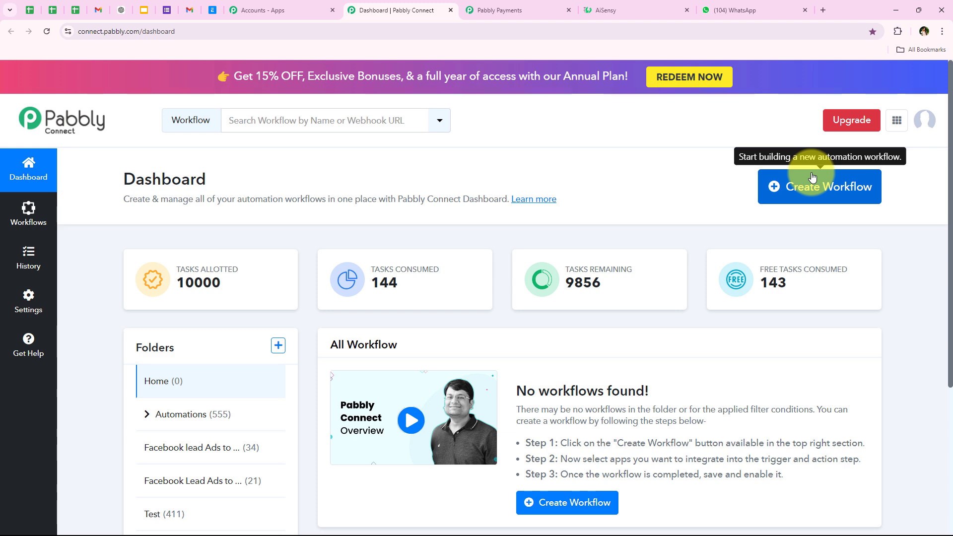
{"action": "left_click", "coordinate": [813, 177]}
{"action": "left_click_drag", "start_coordinate": [332, 242], "coordinate": [405, 243]}
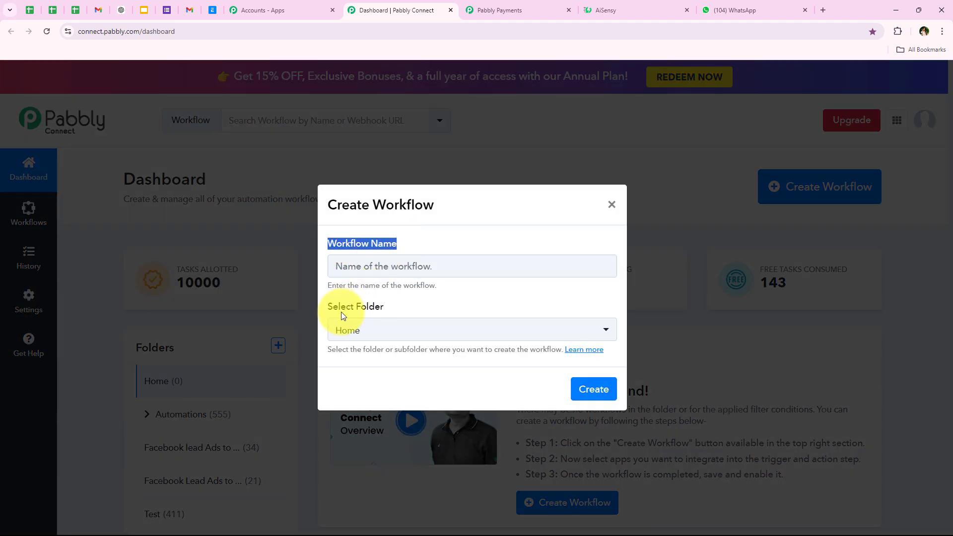
{"action": "left_click_drag", "start_coordinate": [329, 307], "coordinate": [390, 306]}
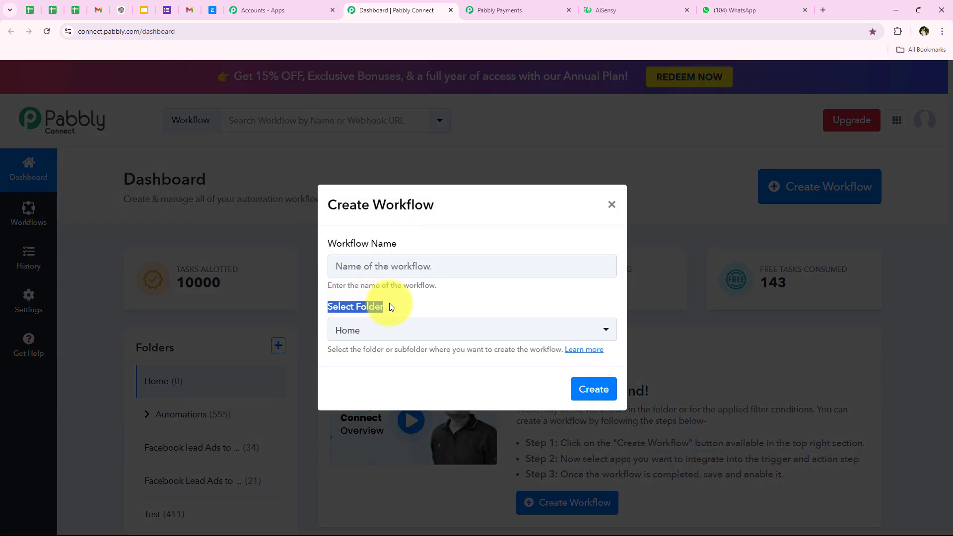
{"action": "left_click", "coordinate": [390, 307]}
{"action": "left_click", "coordinate": [320, 327]}
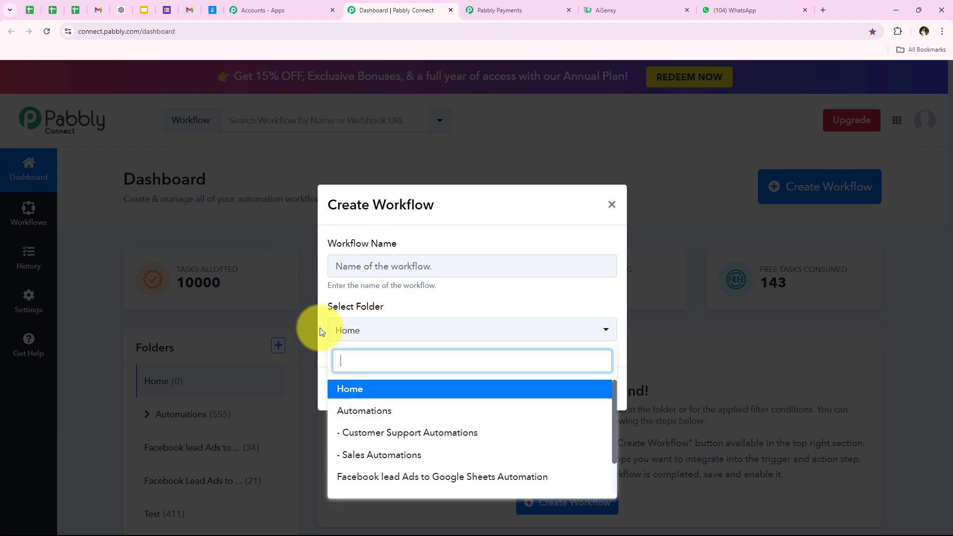
{"action": "left_click", "coordinate": [436, 413]}
- Name the workflow 'How to Share Pabbly Subscription Billing Invoice via WhatsApp & Email' and create it
{"action": "left_click", "coordinate": [363, 272]}
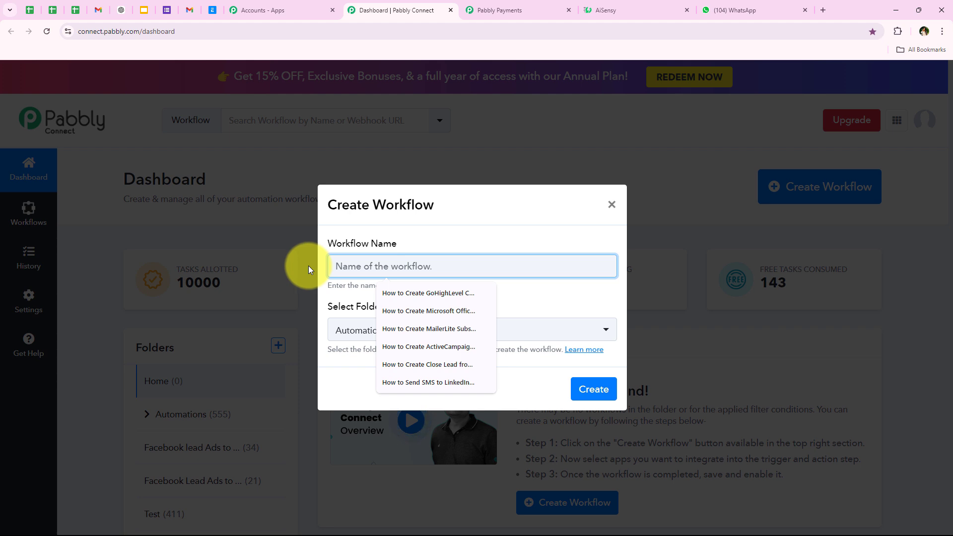
{"action": "key", "text": "ctrl+v"}
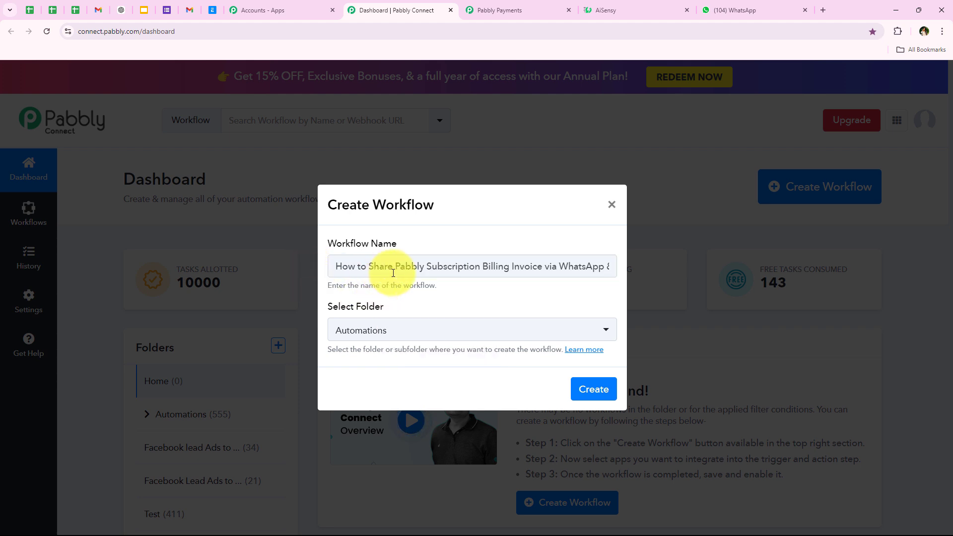
{"action": "left_click_drag", "start_coordinate": [393, 268], "coordinate": [417, 268]}
{"action": "left_click_drag", "start_coordinate": [481, 273], "coordinate": [593, 291]}
{"action": "left_click", "coordinate": [594, 389]}
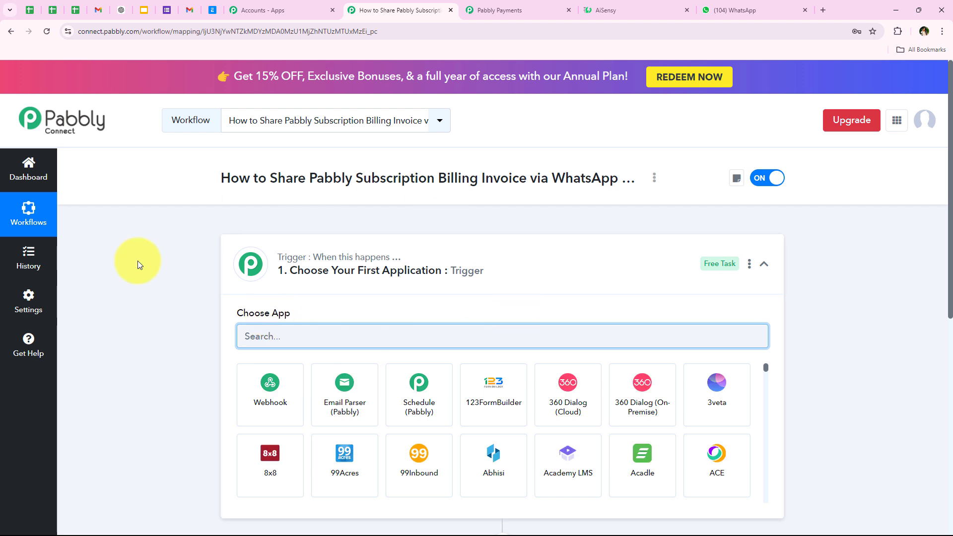
- Search 'Pabbly Subscrip' in the trigger's app list and pick Pabbly Subscription Billing
{"action": "left_click", "coordinate": [490, 270]}
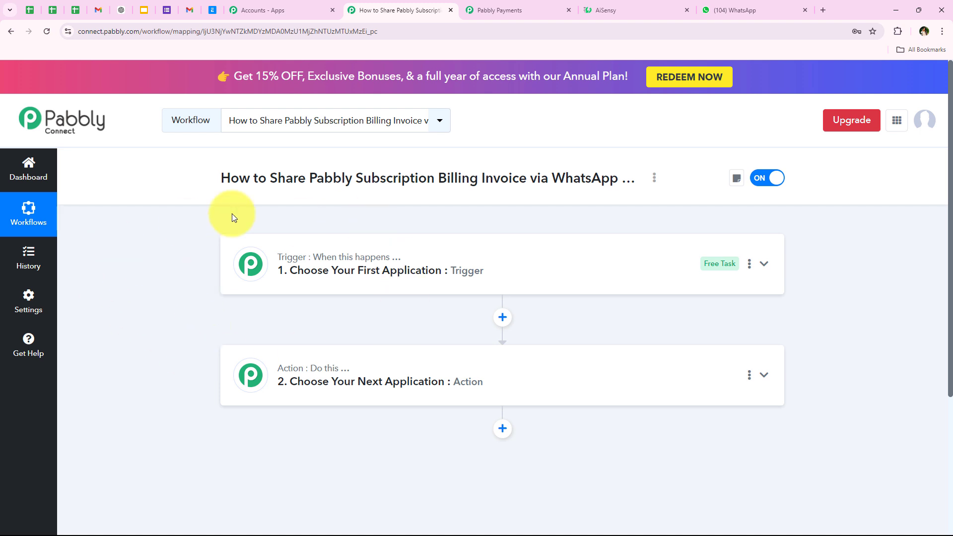
{"action": "left_click", "coordinate": [336, 281]}
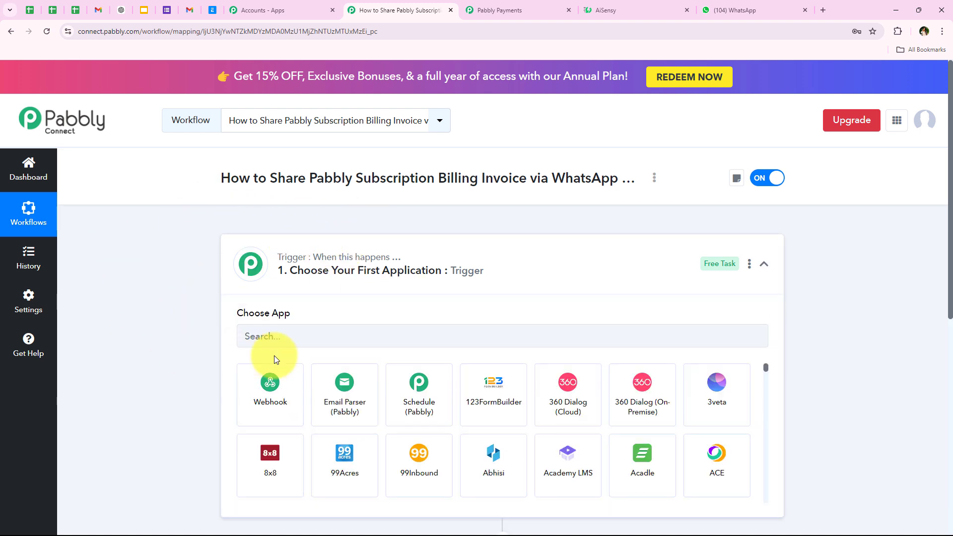
{"action": "scroll", "coordinate": [155, 365], "scroll_direction": "down", "scroll_amount": 3}
{"action": "scroll", "coordinate": [156, 366], "scroll_direction": "up", "scroll_amount": 2}
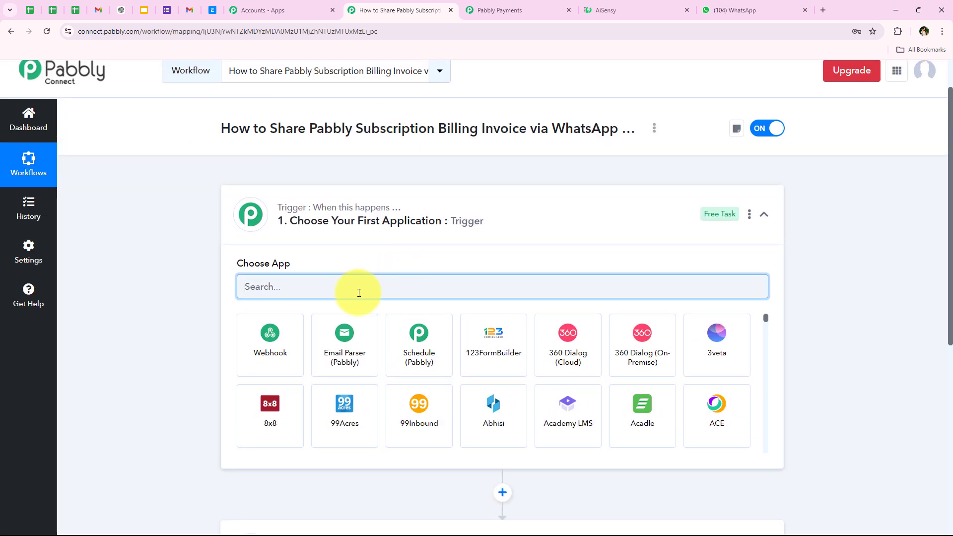
{"action": "type", "text": "Paa"}
{"action": "key", "text": "BackSpace"}
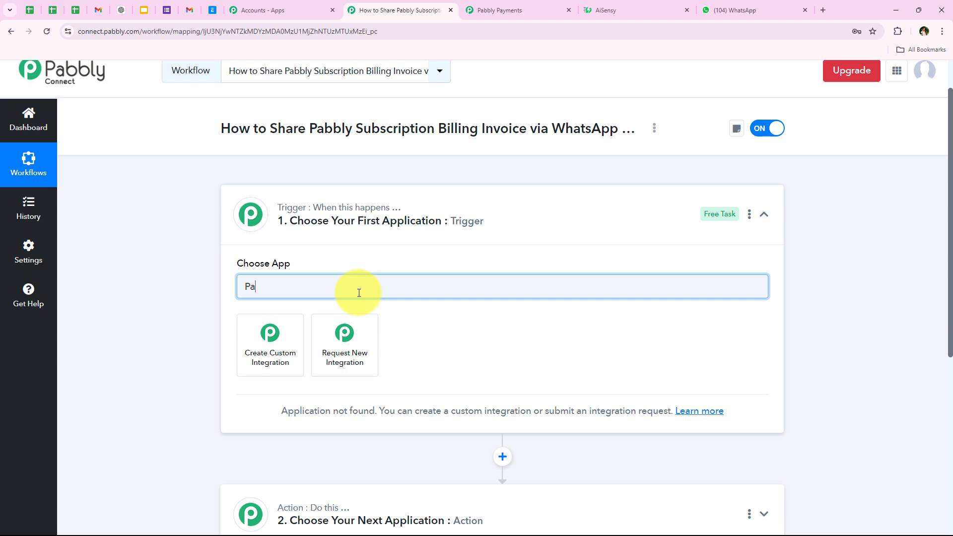
{"action": "type", "text": "bbly"}
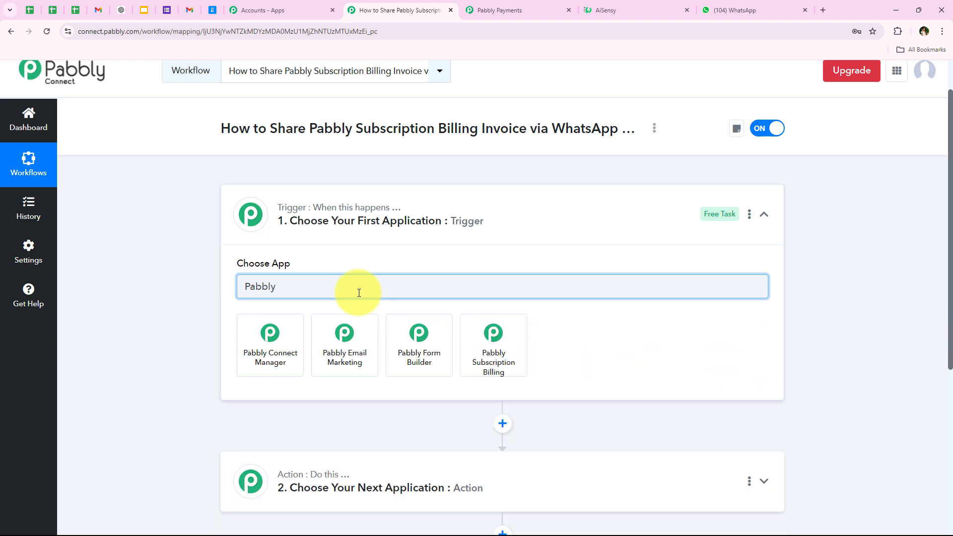
{"action": "type", "text": " S"}
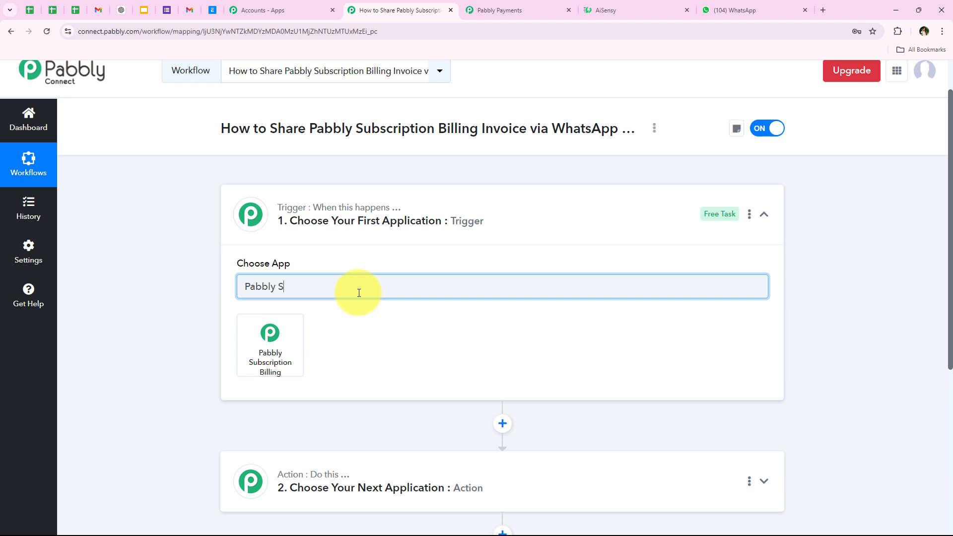
{"action": "type", "text": "ubscrip"}
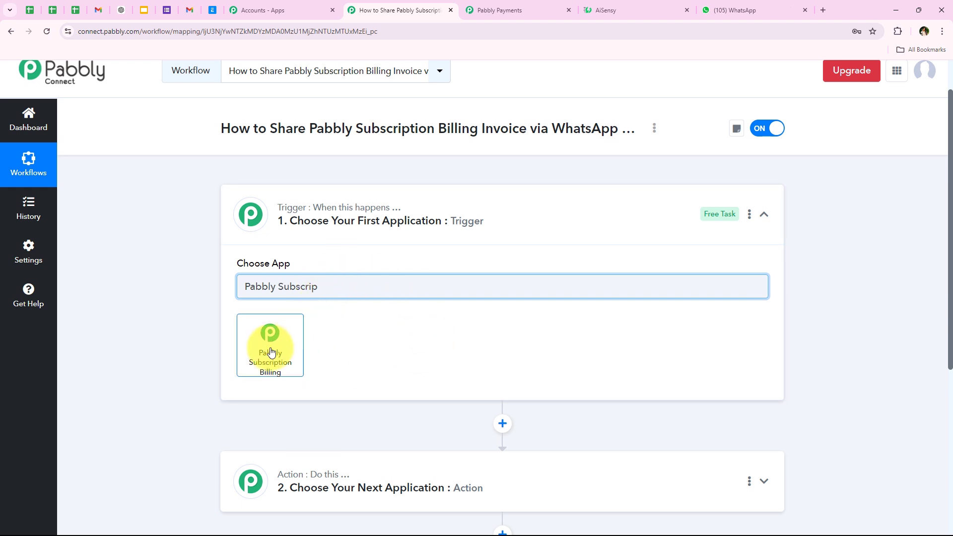
{"action": "left_click", "coordinate": [270, 353]}
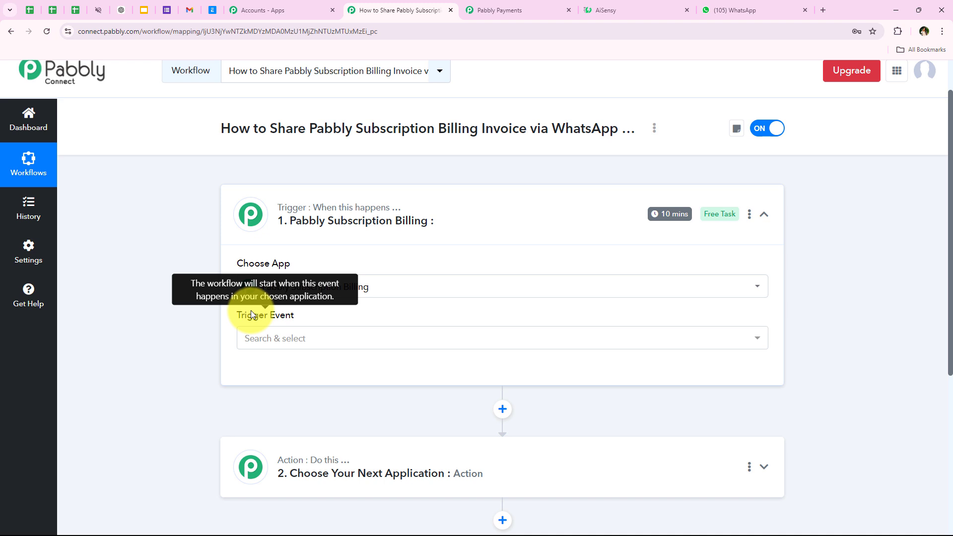
- Set the trigger event to Invoice Created
{"action": "left_click", "coordinate": [249, 344]}
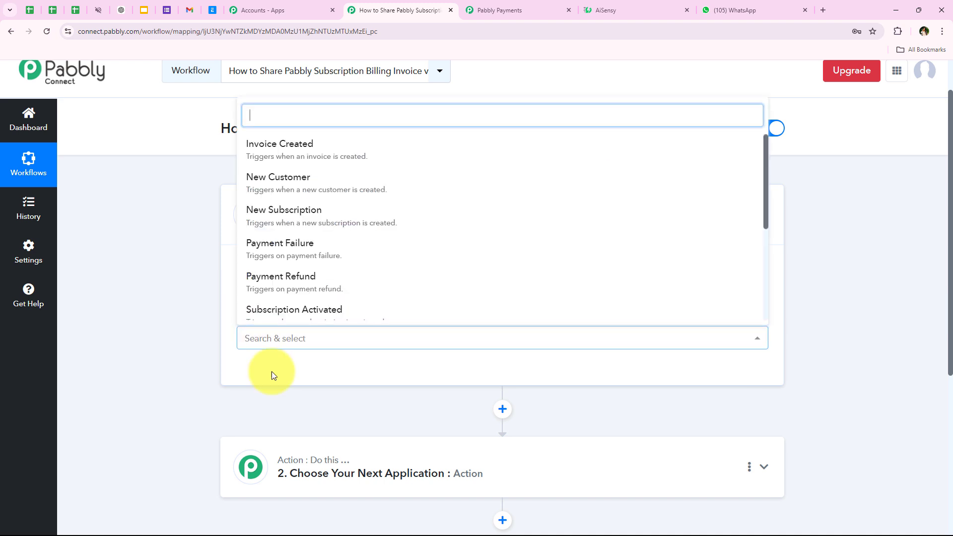
{"action": "left_click", "coordinate": [349, 145]}
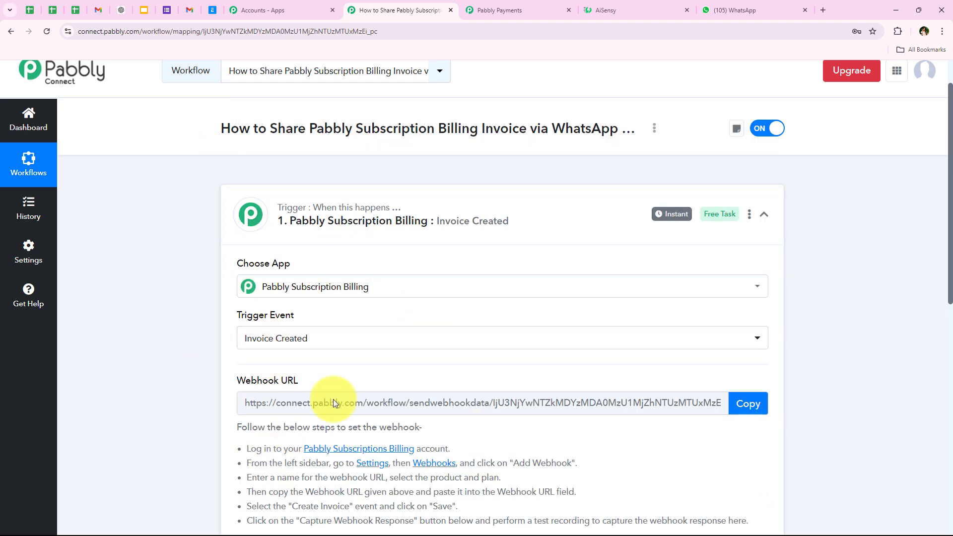
{"action": "scroll", "coordinate": [181, 339], "scroll_direction": "down", "scroll_amount": 1}
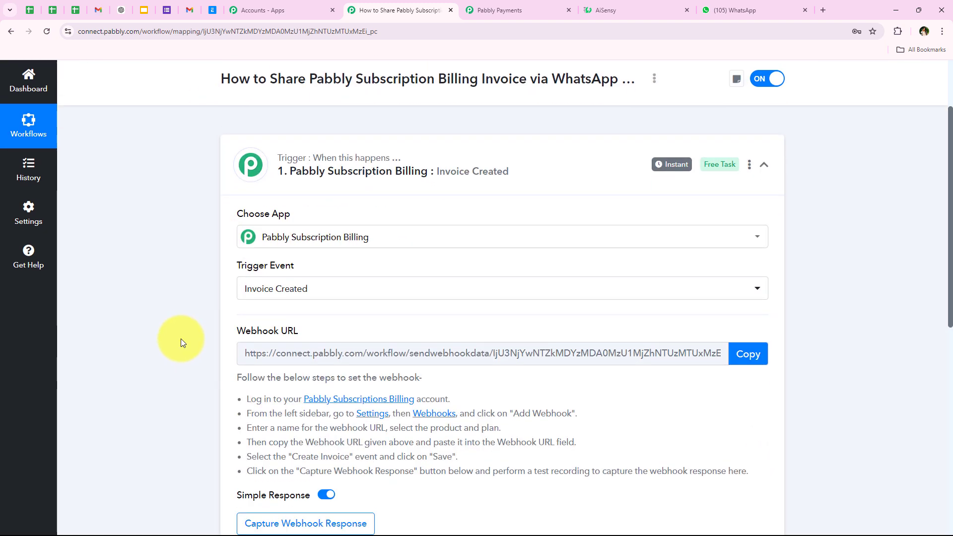
{"action": "scroll", "coordinate": [180, 339], "scroll_direction": "down", "scroll_amount": 1}
- Copy the trigger's webhook URL and start waiting for a webhook response
{"action": "triple_click", "coordinate": [250, 280]}
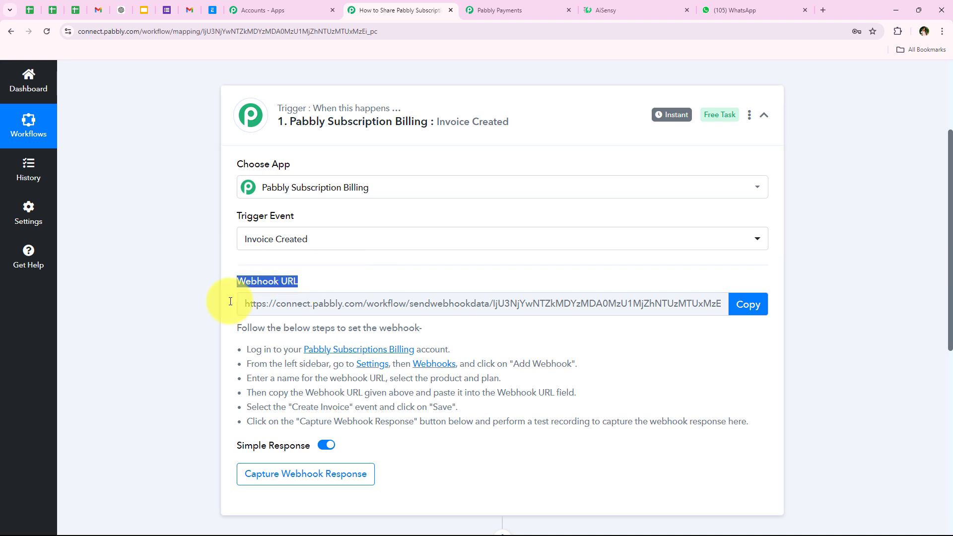
{"action": "left_click", "coordinate": [216, 302]}
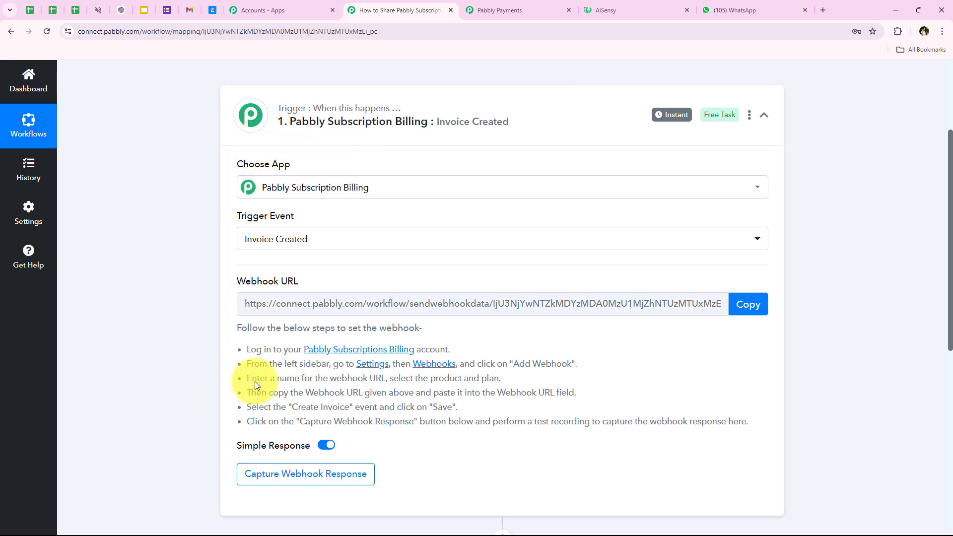
{"action": "left_click", "coordinate": [250, 305]}
{"action": "left_click", "coordinate": [749, 304]}
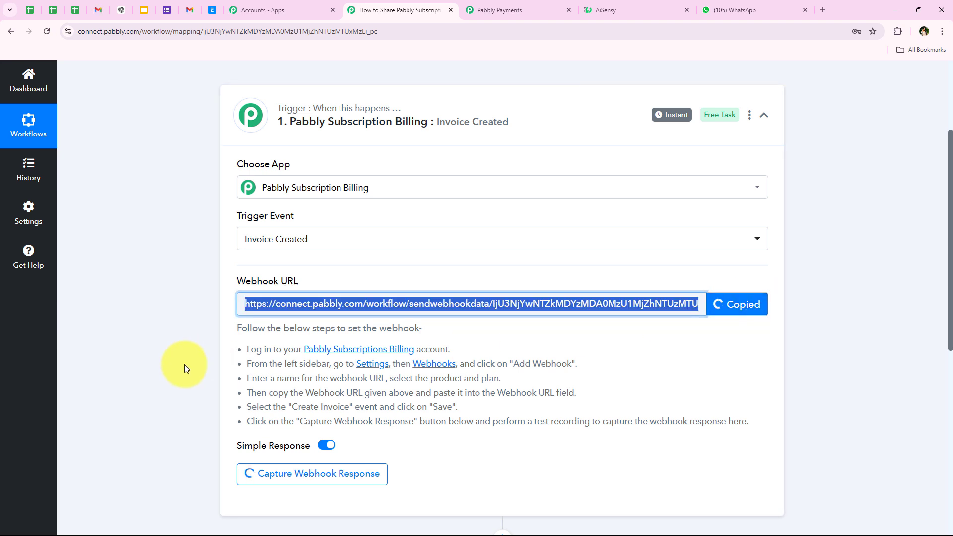
{"action": "scroll", "coordinate": [198, 377], "scroll_direction": "down", "scroll_amount": 1}
{"action": "left_click_drag", "start_coordinate": [243, 300], "coordinate": [735, 376]}
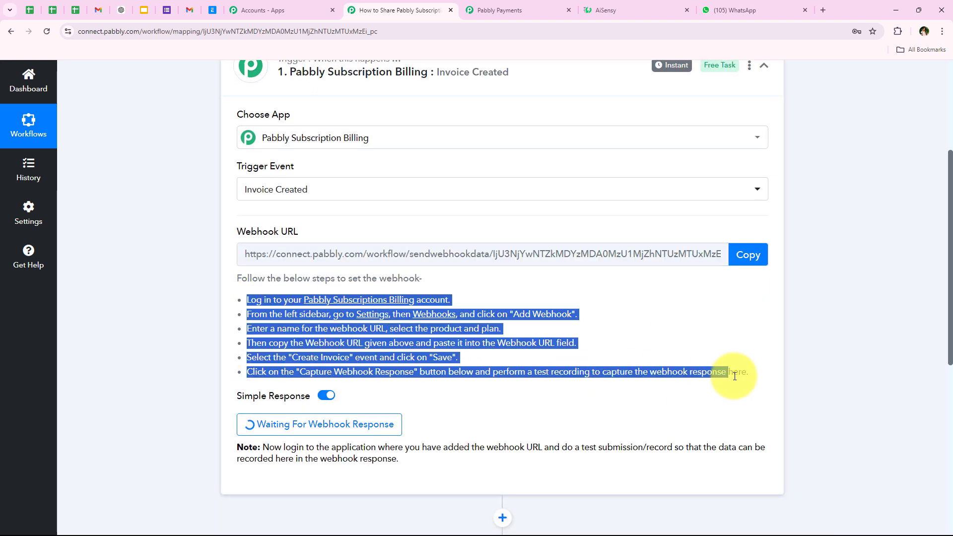
{"action": "left_click", "coordinate": [635, 320]}
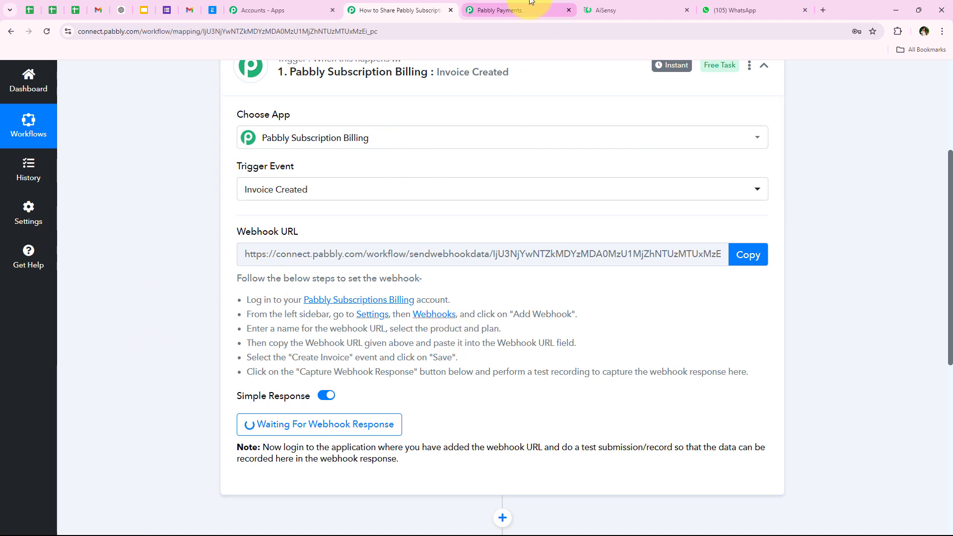
- Close the old Pabbly Payments tab and launch Pabbly Subscription Billing from the apps list
{"action": "left_click", "coordinate": [570, 10]}
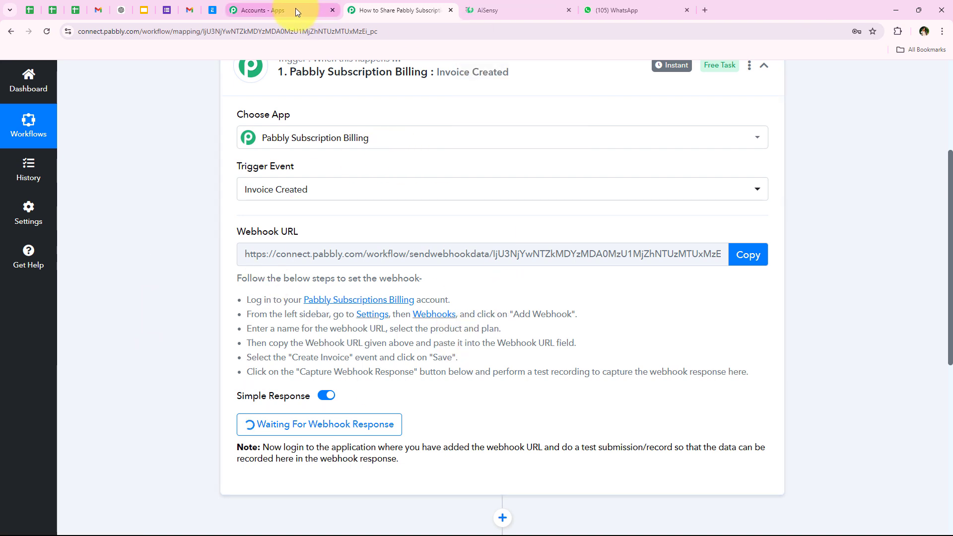
{"action": "left_click", "coordinate": [296, 9]}
{"action": "left_click_drag", "start_coordinate": [335, 278], "coordinate": [474, 277]}
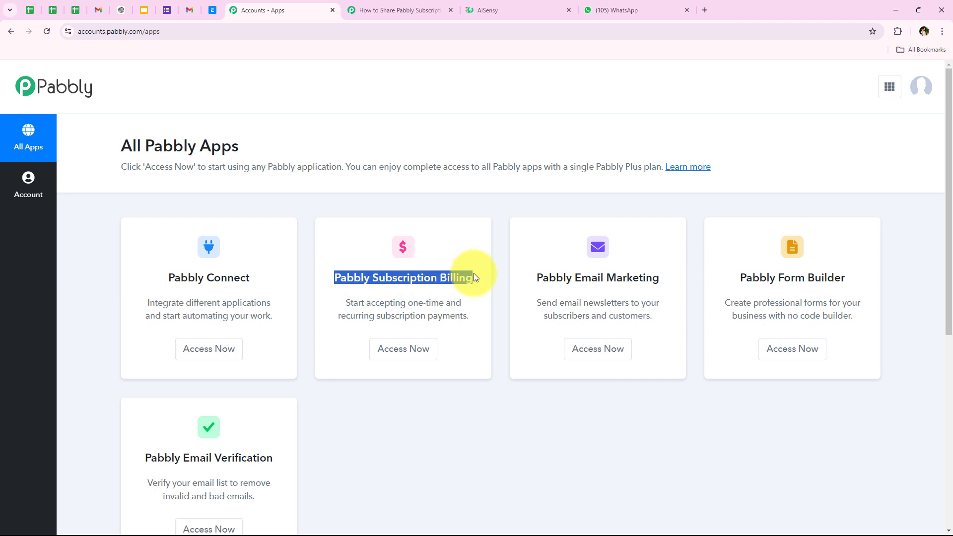
{"action": "left_click", "coordinate": [404, 354]}
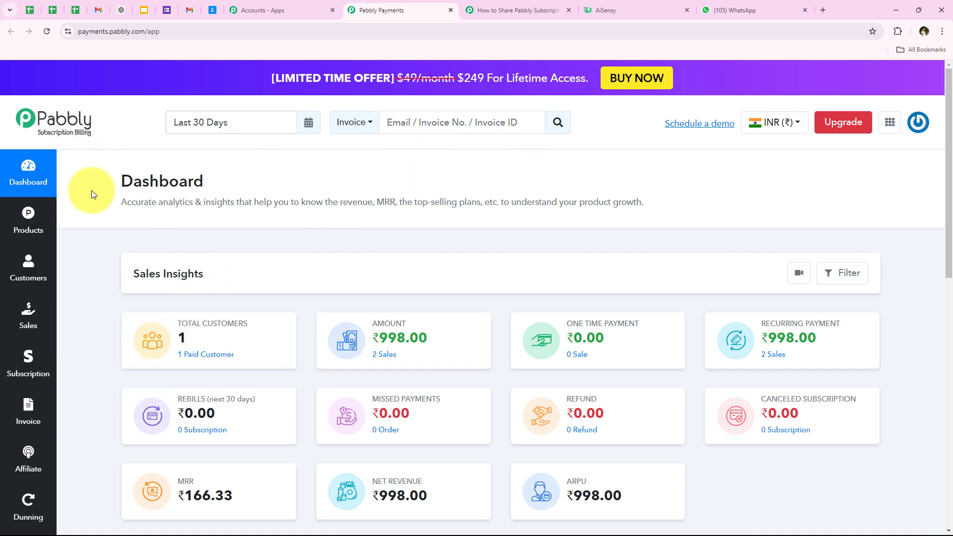
- Open Subscription Billing Settings in a new tab and go to the Webhook section
{"action": "scroll", "coordinate": [29, 251], "scroll_direction": "down", "scroll_amount": 3}
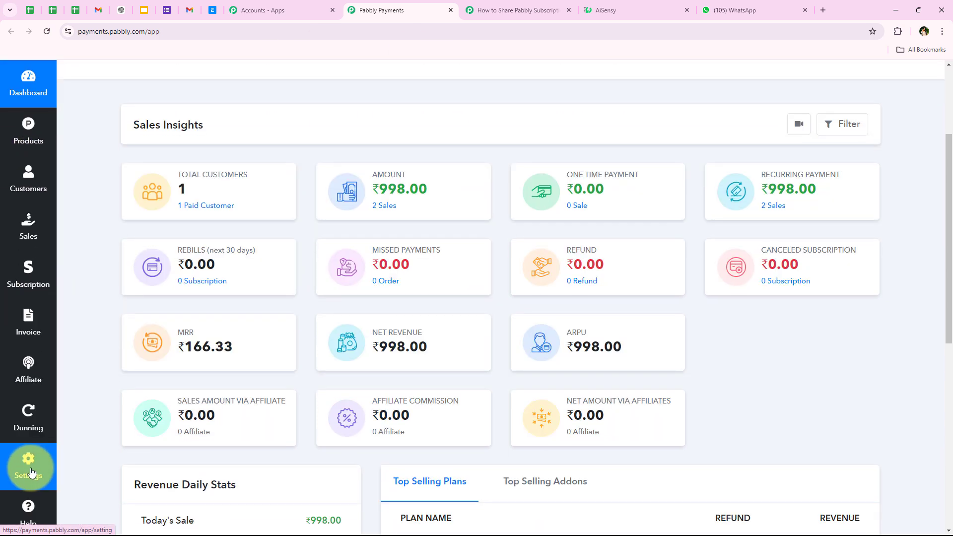
{"action": "right_click", "coordinate": [32, 469]}
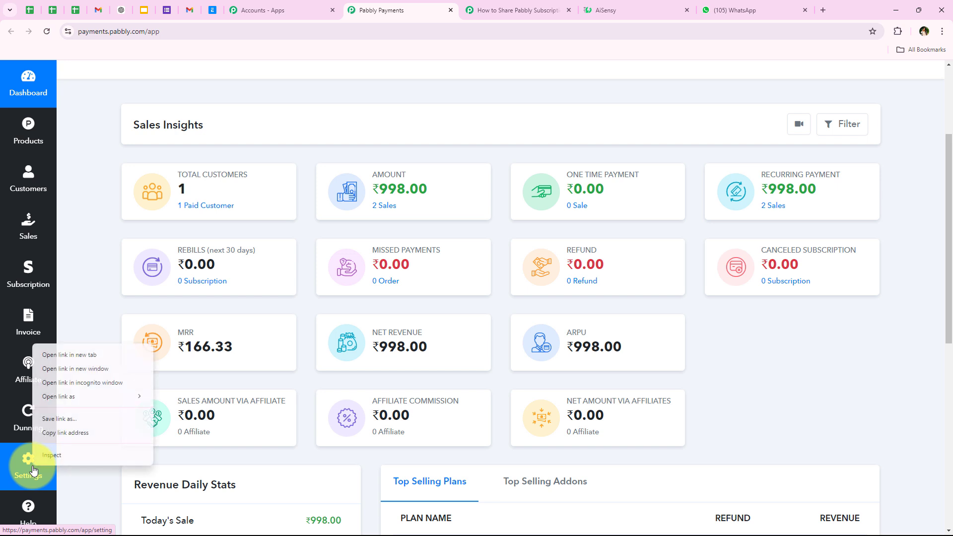
{"action": "left_click", "coordinate": [47, 356]}
{"action": "left_click", "coordinate": [462, 8]}
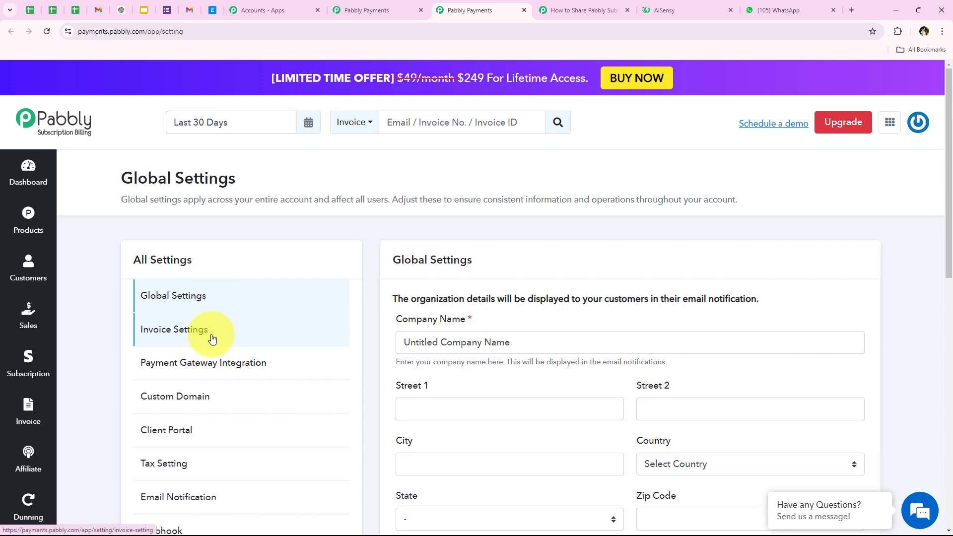
{"action": "scroll", "coordinate": [217, 281], "scroll_direction": "down", "scroll_amount": 4}
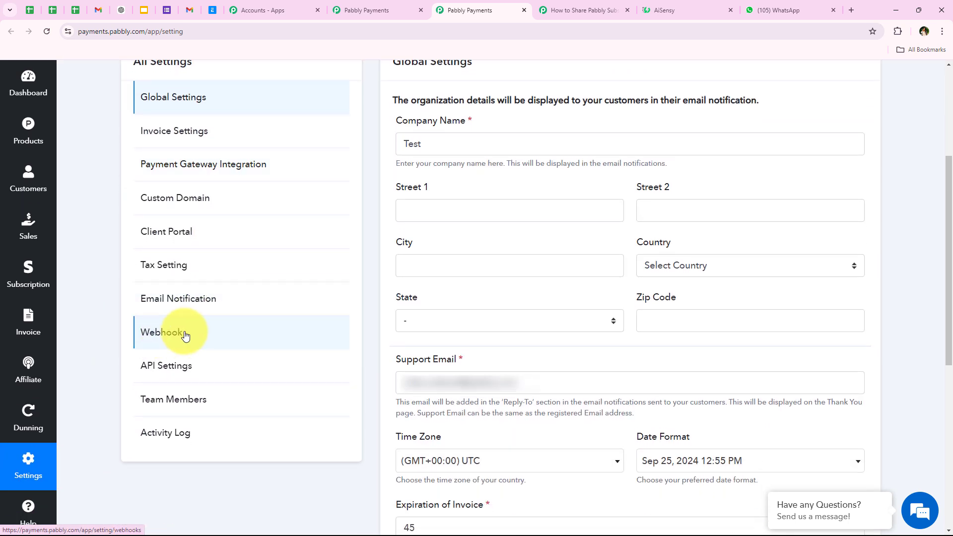
{"action": "left_click", "coordinate": [159, 339]}
{"action": "scroll", "coordinate": [408, 272], "scroll_direction": "up", "scroll_amount": 3}
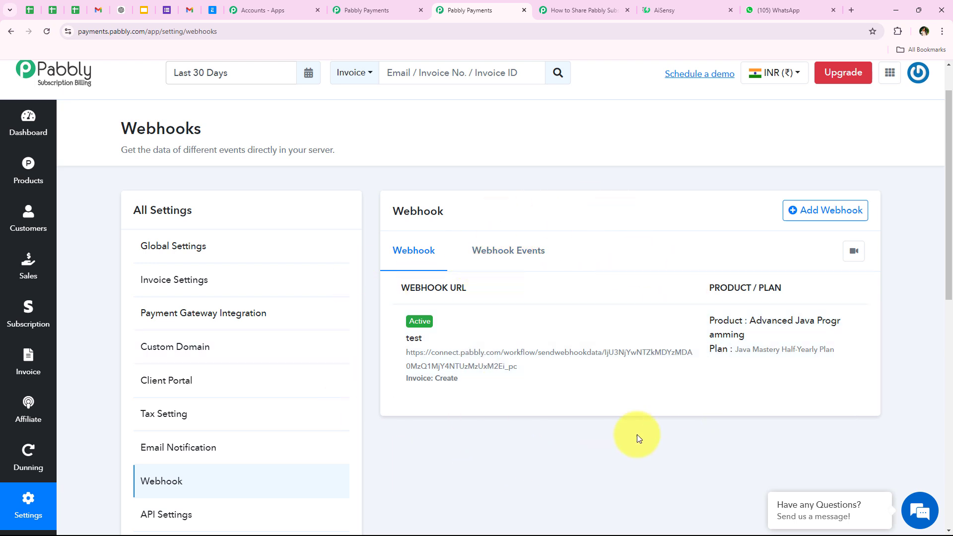
- Add a new webhook named 'Testing'
{"action": "left_click", "coordinate": [817, 211]}
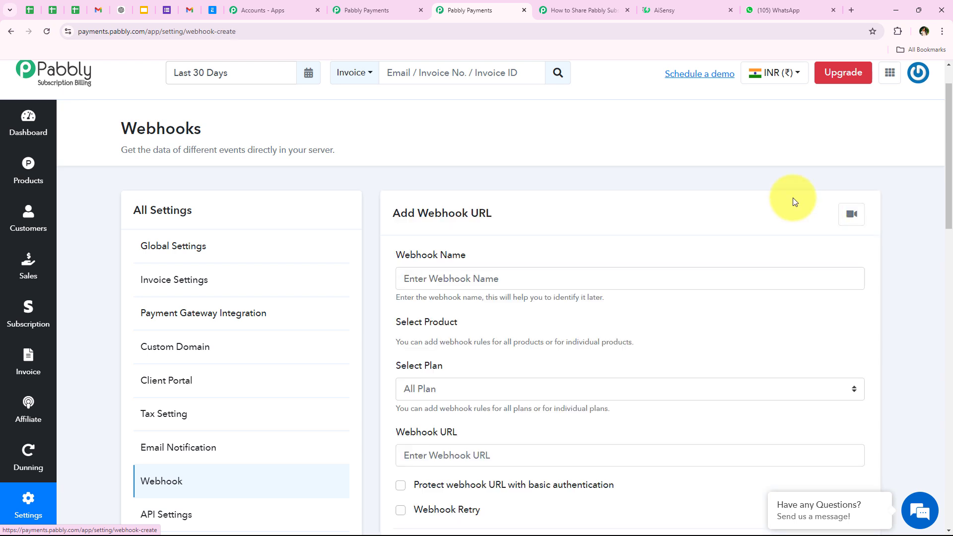
{"action": "left_click_drag", "start_coordinate": [397, 256], "coordinate": [486, 256]}
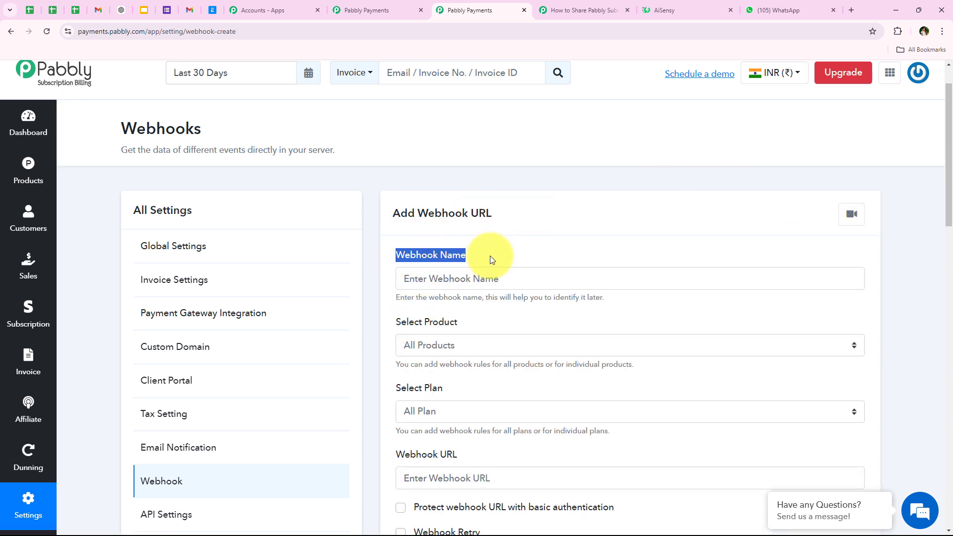
{"action": "left_click", "coordinate": [491, 272]}
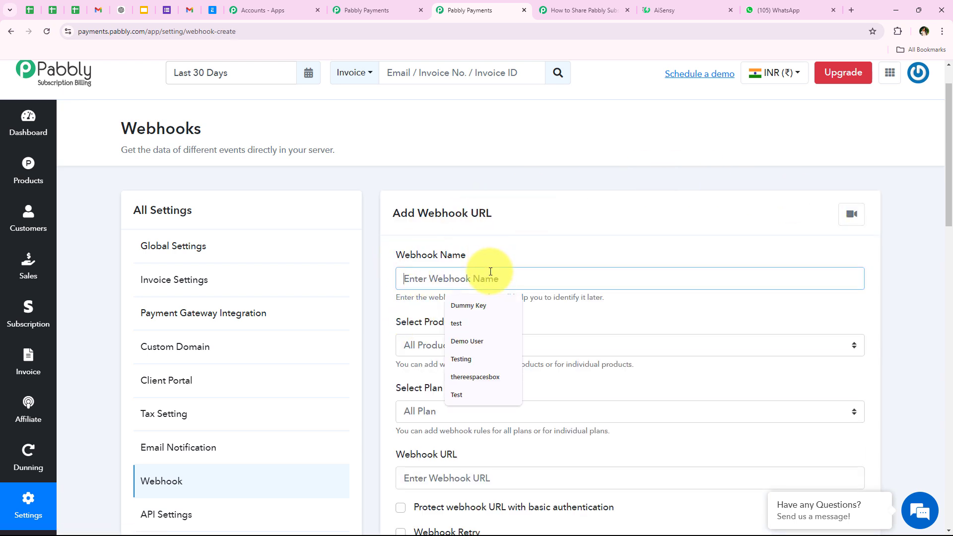
{"action": "type", "text": "Test"}
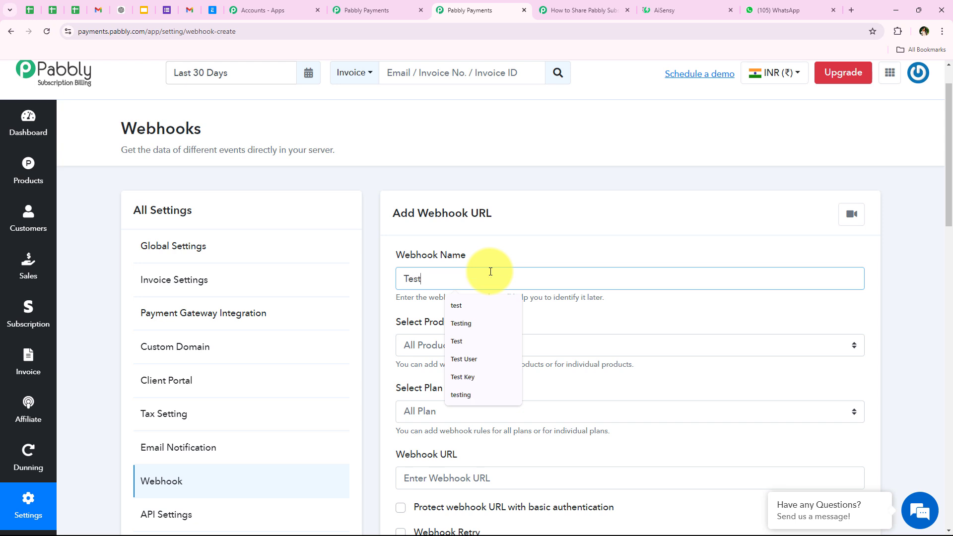
{"action": "type", "text": "ing"}
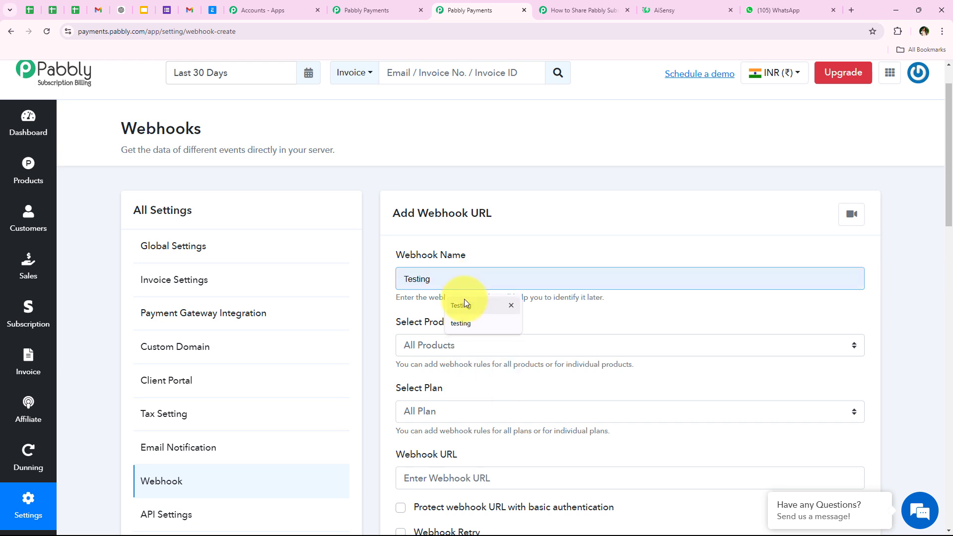
{"action": "left_click", "coordinate": [464, 304]}
- Select product Advanced Java Programming and plan Java Mastery Half-Yearly Plan
{"action": "scroll", "coordinate": [460, 243], "scroll_direction": "down", "scroll_amount": 1}
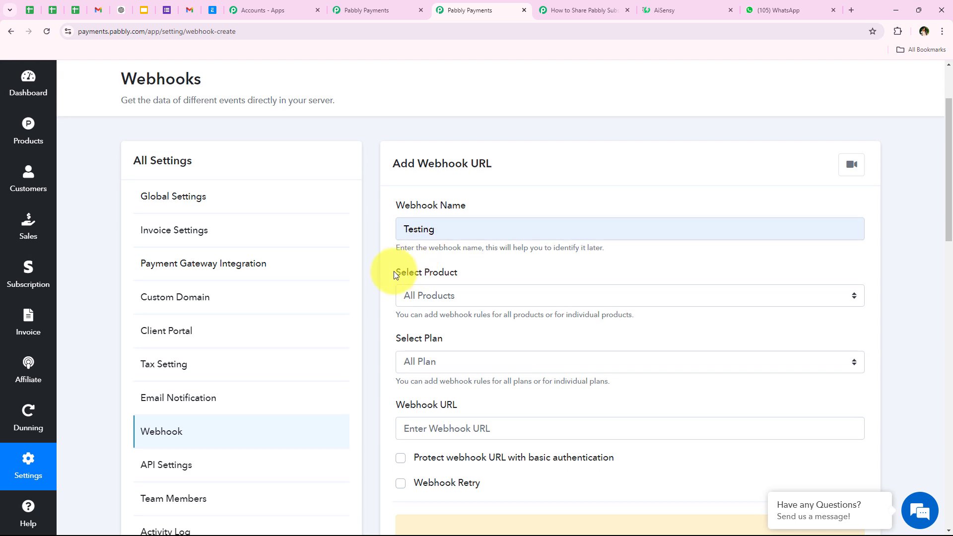
{"action": "left_click", "coordinate": [465, 294]}
{"action": "scroll", "coordinate": [496, 253], "scroll_direction": "down", "scroll_amount": 2}
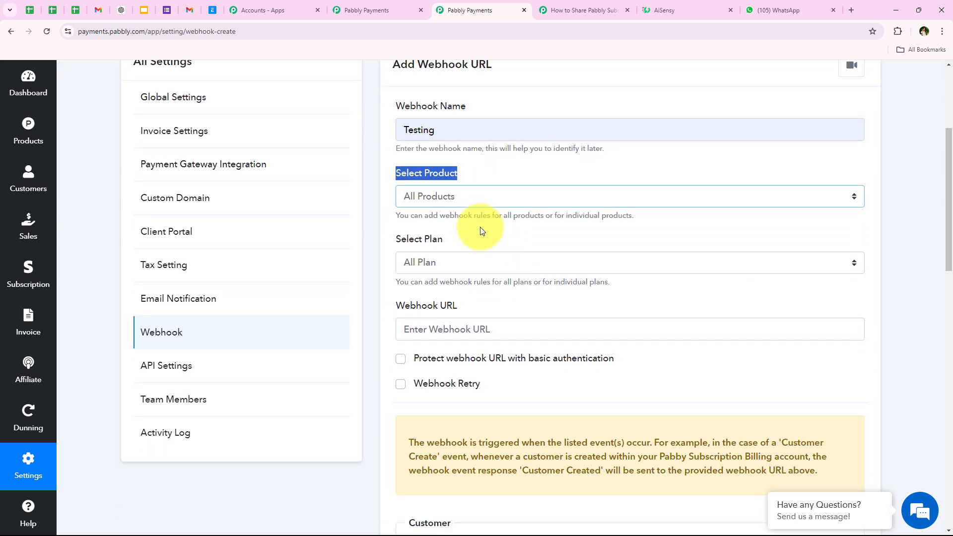
{"action": "left_click", "coordinate": [461, 203]}
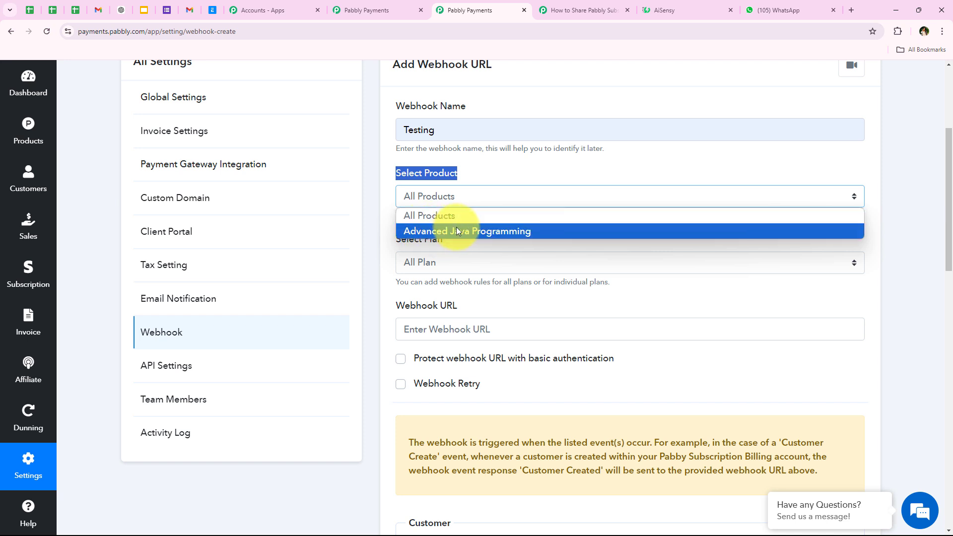
{"action": "left_click", "coordinate": [457, 231]}
{"action": "left_click_drag", "start_coordinate": [396, 243], "coordinate": [472, 241]}
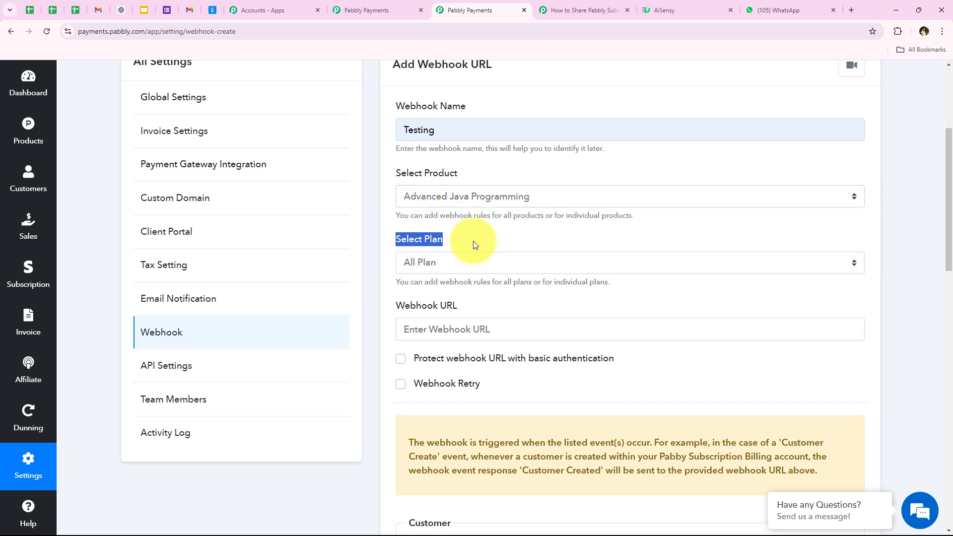
{"action": "left_click", "coordinate": [436, 257]}
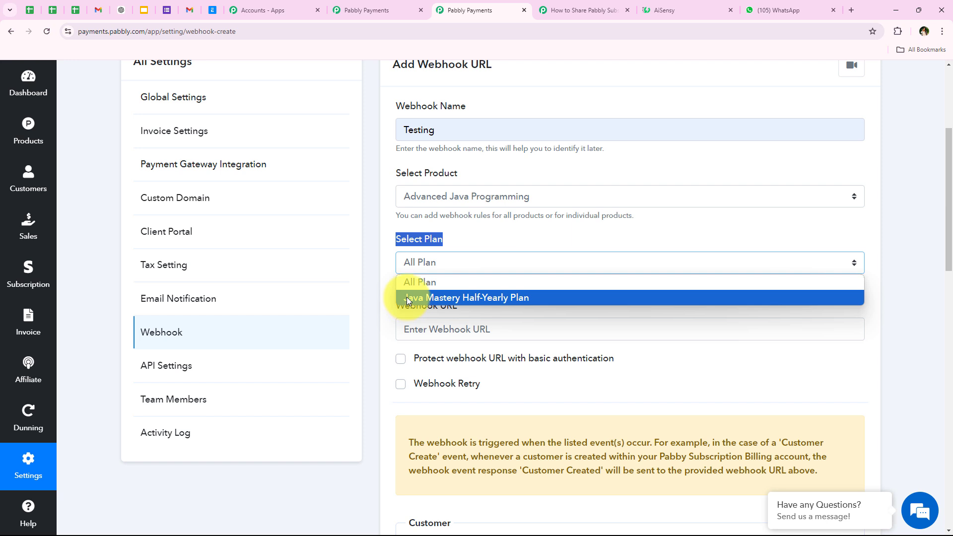
{"action": "left_click", "coordinate": [407, 297]}
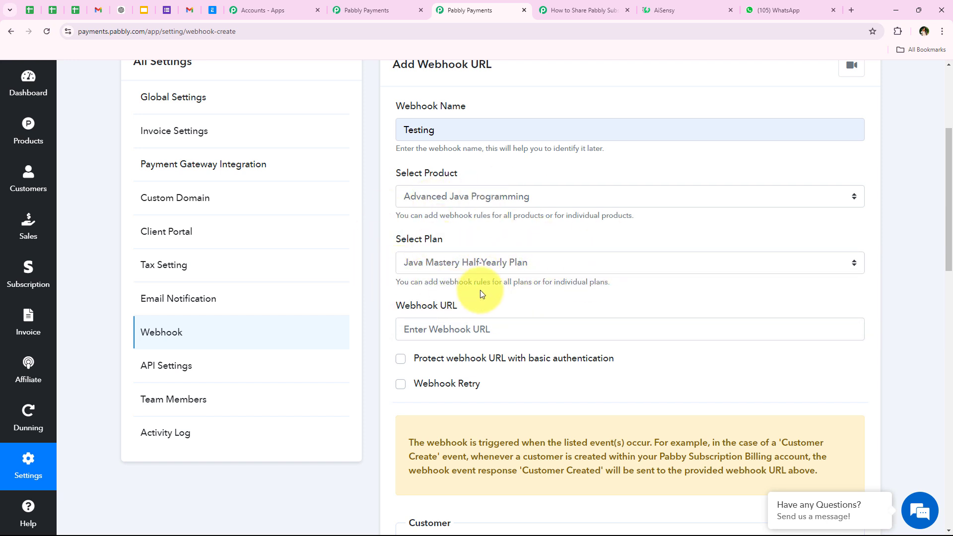
- Paste the copied Pabbly Connect webhook URL into the Webhook URL field
{"action": "scroll", "coordinate": [501, 267], "scroll_direction": "down", "scroll_amount": 1}
{"action": "left_click_drag", "start_coordinate": [389, 257], "coordinate": [480, 252]}
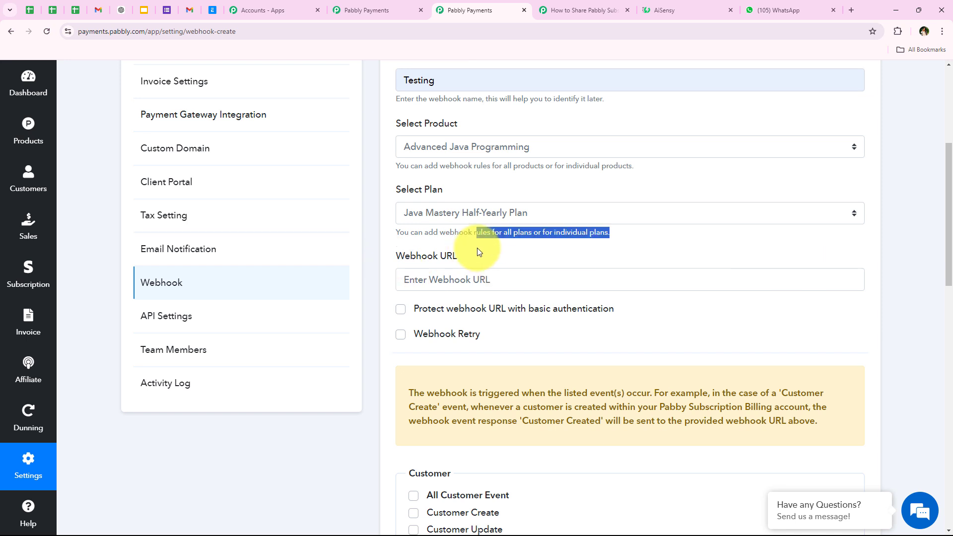
{"action": "left_click", "coordinate": [458, 266]}
{"action": "triple_click", "coordinate": [455, 259]}
{"action": "left_click", "coordinate": [437, 277]}
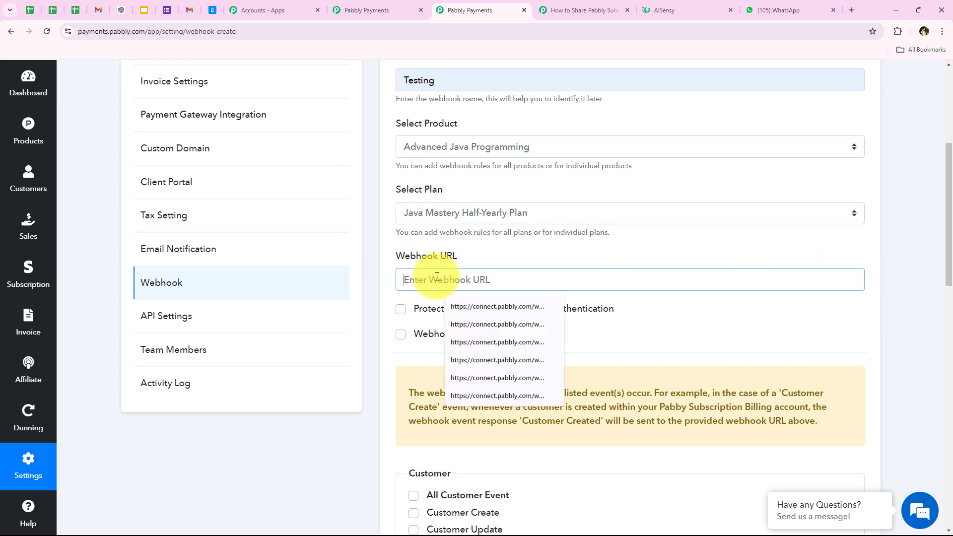
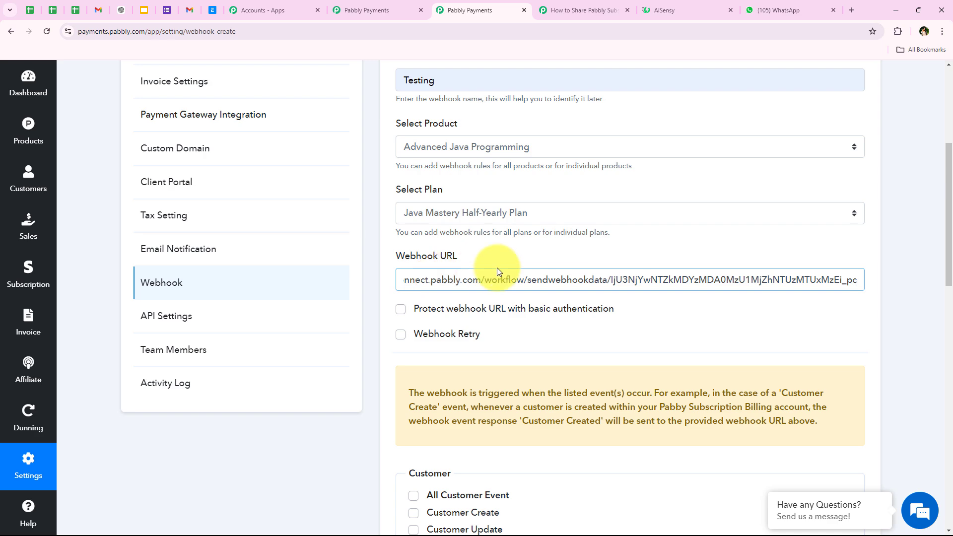
{"action": "left_click", "coordinate": [396, 296]}
- Check the Pabbly Connect instructions for the Create Invoice event to select
{"action": "scroll", "coordinate": [435, 297], "scroll_direction": "down", "scroll_amount": 1}
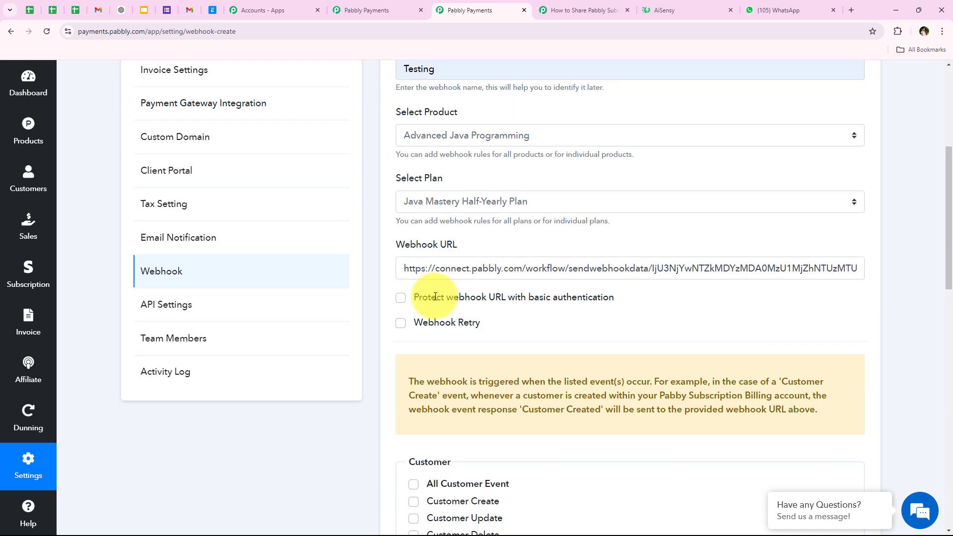
{"action": "scroll", "coordinate": [435, 297], "scroll_direction": "up", "scroll_amount": 1}
{"action": "scroll", "coordinate": [436, 296], "scroll_direction": "down", "scroll_amount": 9}
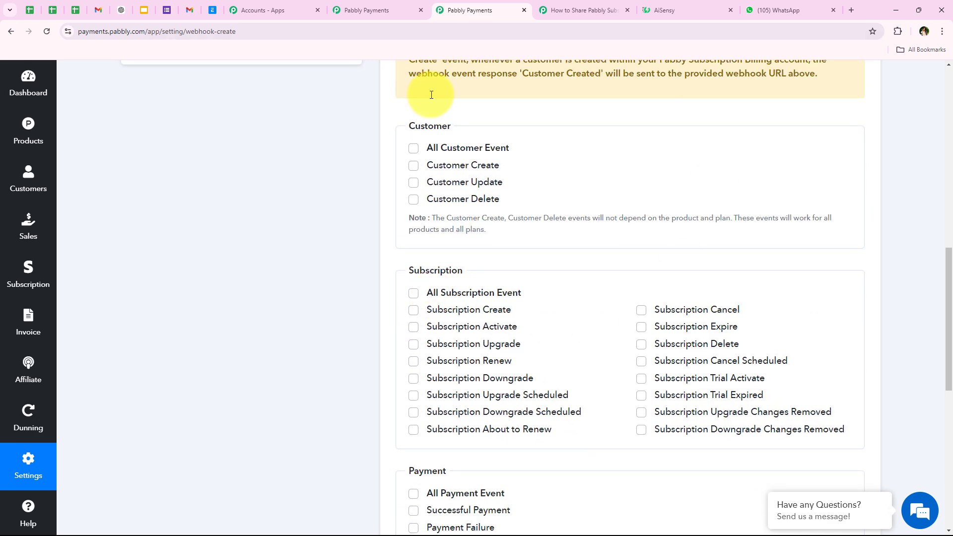
{"action": "scroll", "coordinate": [422, 256], "scroll_direction": "up", "scroll_amount": 10}
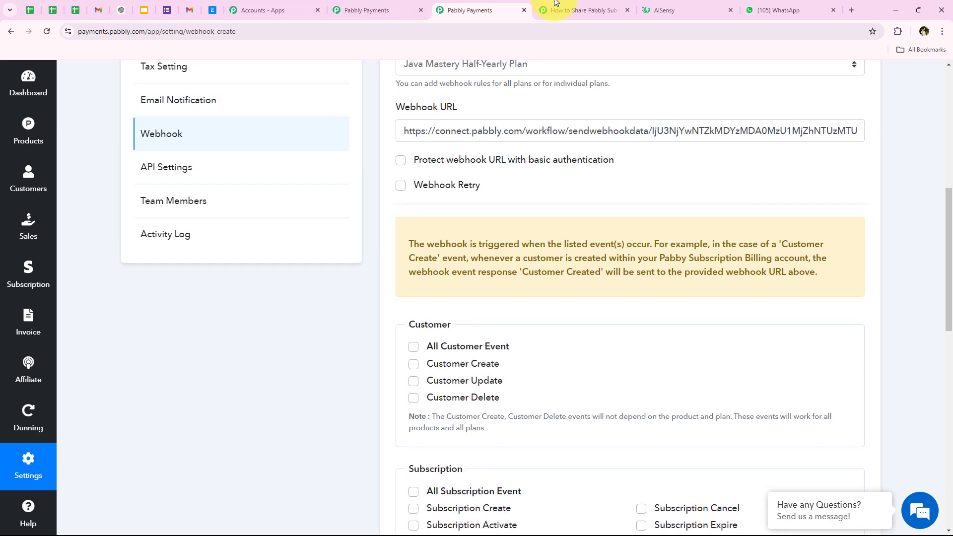
{"action": "left_click", "coordinate": [566, 10]}
{"action": "left_click_drag", "start_coordinate": [246, 358], "coordinate": [353, 358]}
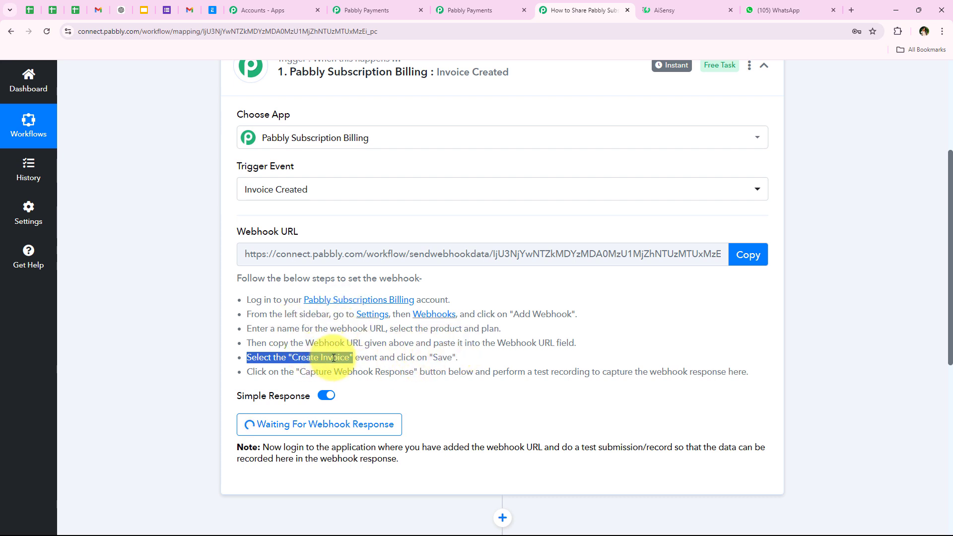
{"action": "left_click", "coordinate": [455, 4]}
- Select the Create Invoice event, save the webhook, and dismiss the 'Added Successfully' confirmation
{"action": "scroll", "coordinate": [372, 249], "scroll_direction": "down", "scroll_amount": 3}
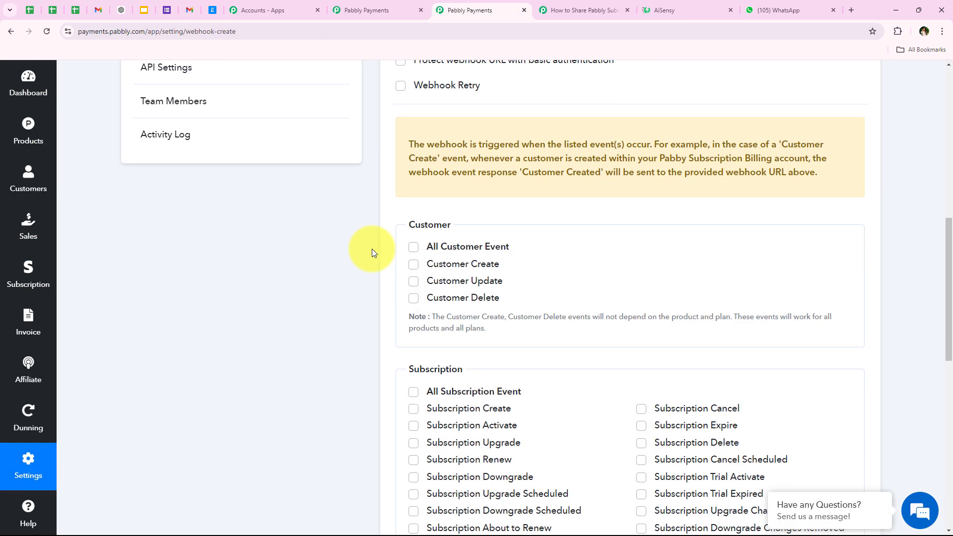
{"action": "scroll", "coordinate": [371, 249], "scroll_direction": "down", "scroll_amount": 7}
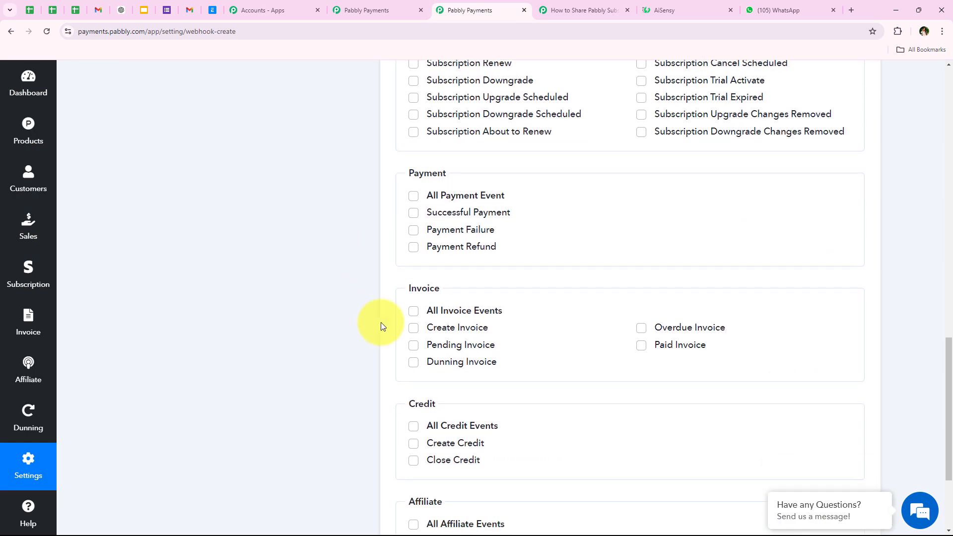
{"action": "left_click", "coordinate": [414, 328]}
{"action": "scroll", "coordinate": [353, 309], "scroll_direction": "down", "scroll_amount": 3}
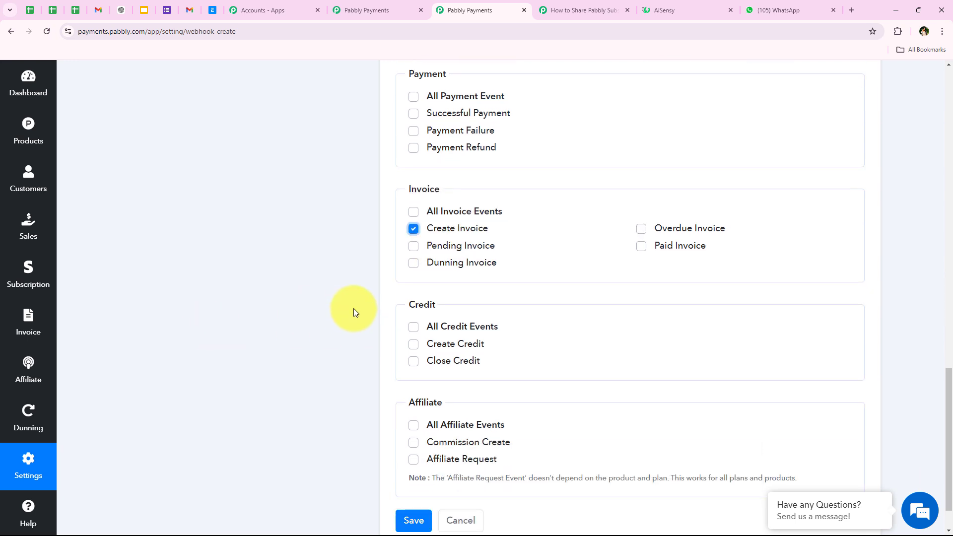
{"action": "left_click", "coordinate": [409, 469]}
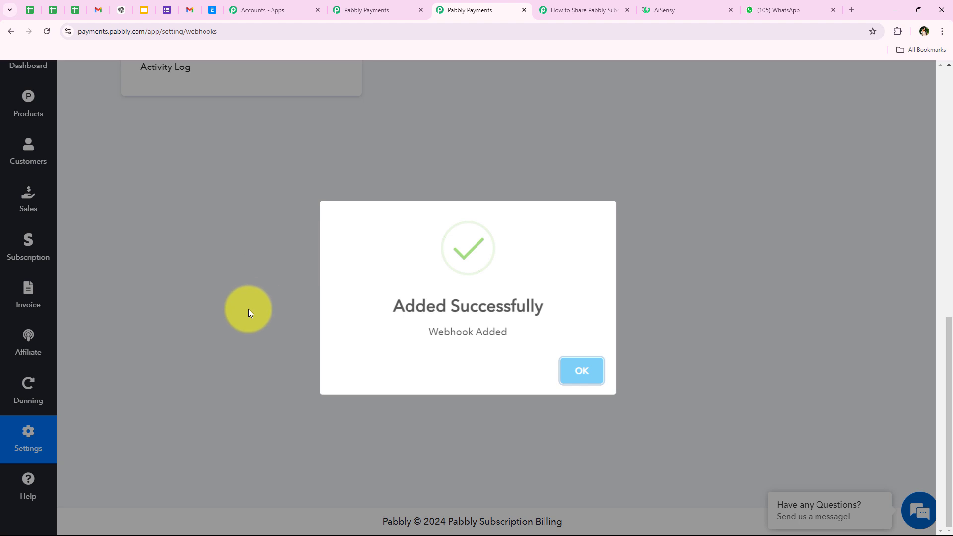
{"action": "scroll", "coordinate": [249, 309], "scroll_direction": "up", "scroll_amount": 7}
{"action": "left_click", "coordinate": [576, 370]}
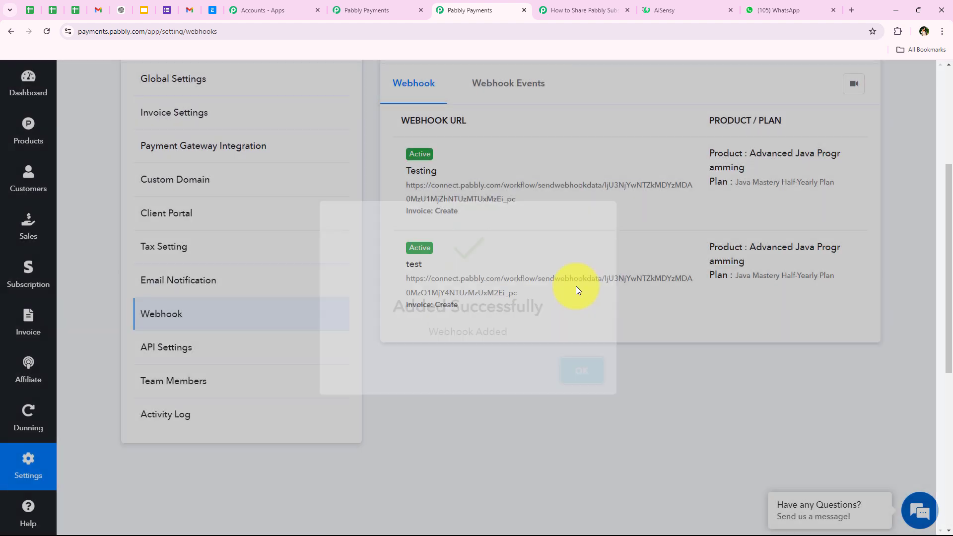
{"action": "scroll", "coordinate": [358, 293], "scroll_direction": "up", "scroll_amount": 3}
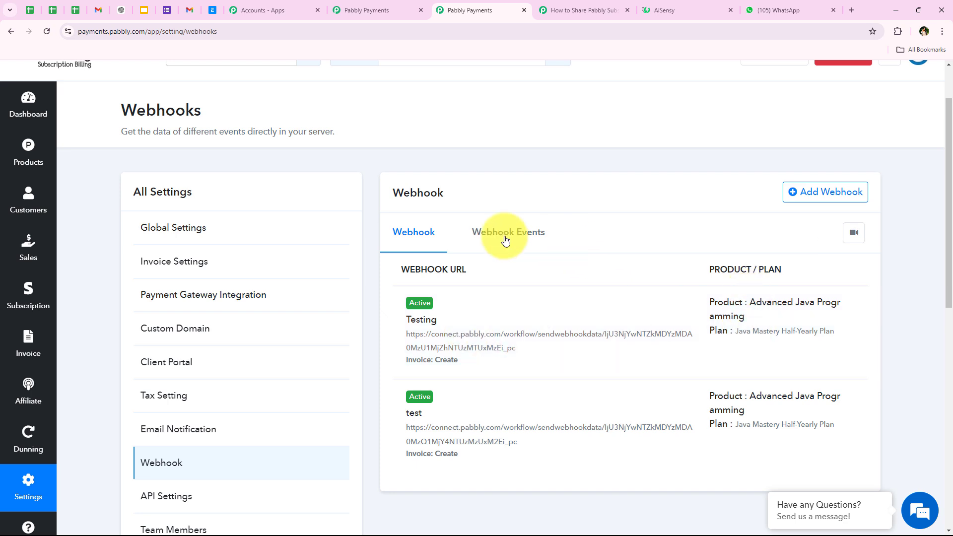
- Review the captured webhook data in Pabbly Connect: test_webhook_url, Event Type, Event Source pabbly_subscription
{"action": "left_click", "coordinate": [582, 10]}
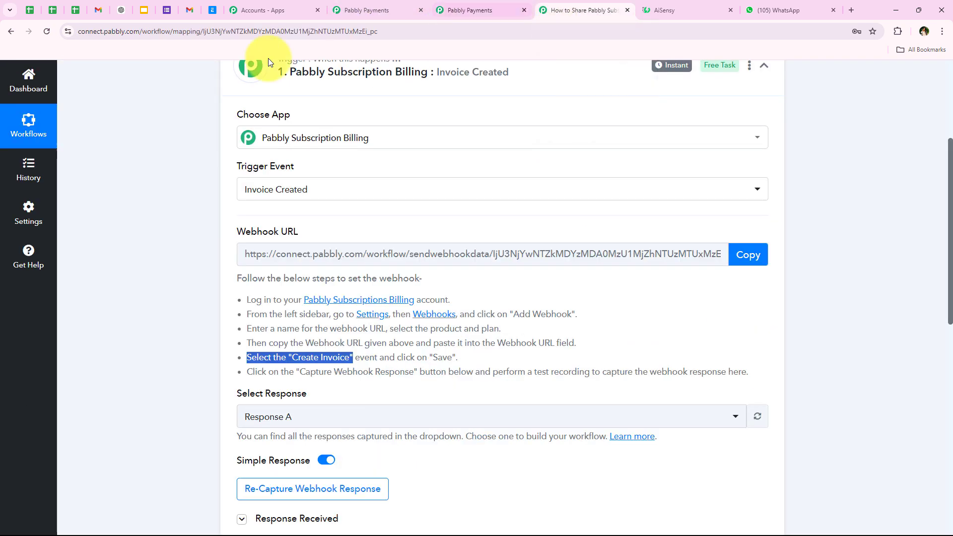
{"action": "scroll", "coordinate": [145, 298], "scroll_direction": "down", "scroll_amount": 1}
{"action": "scroll", "coordinate": [188, 305], "scroll_direction": "down", "scroll_amount": 3}
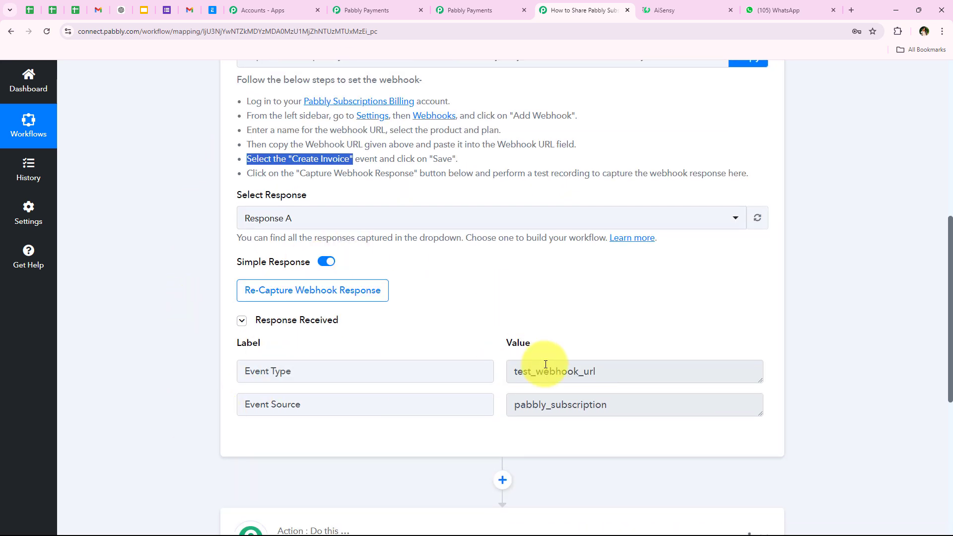
{"action": "left_click_drag", "start_coordinate": [672, 400], "coordinate": [514, 368]}
{"action": "left_click_drag", "start_coordinate": [648, 370], "coordinate": [328, 371]}
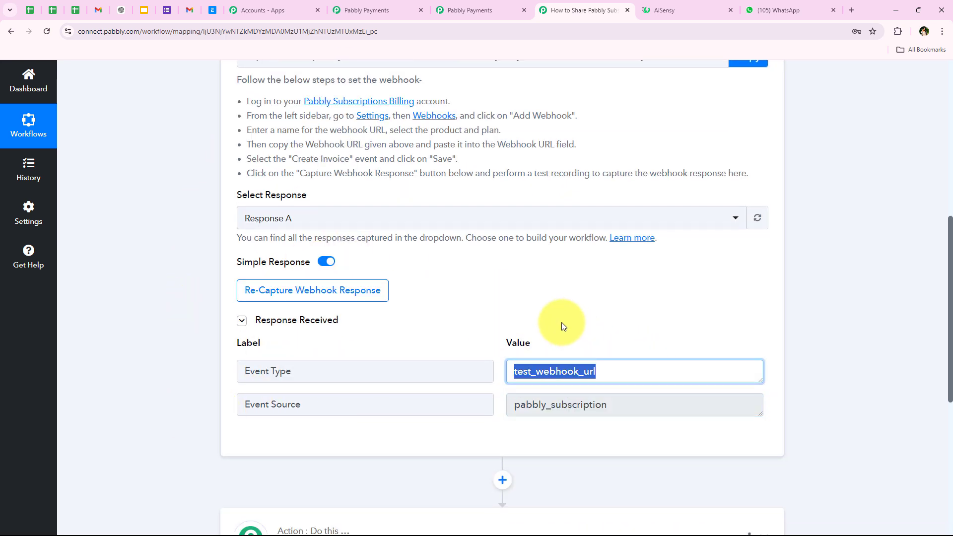
{"action": "left_click", "coordinate": [556, 307]}
{"action": "left_click_drag", "start_coordinate": [606, 377], "coordinate": [516, 373]}
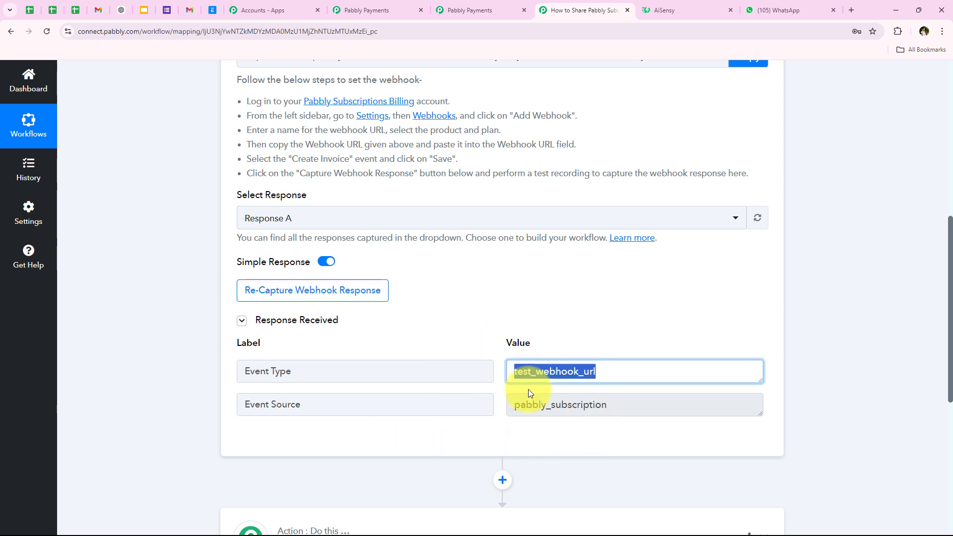
{"action": "left_click_drag", "start_coordinate": [643, 411], "coordinate": [274, 435]}
{"action": "left_click", "coordinate": [183, 433]}
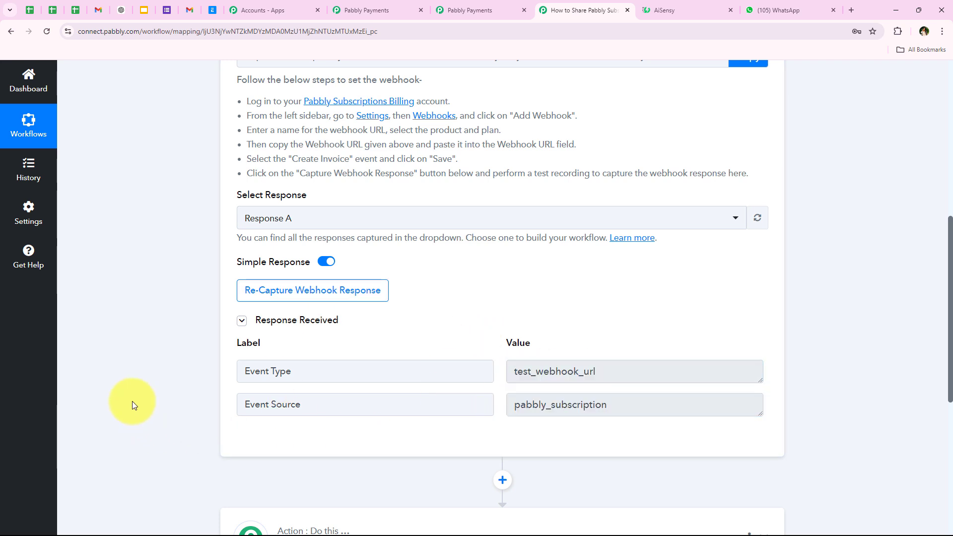
- Re-capture the webhook response, confirm with Yes, and return to the Subscription Billing webhooks page
{"action": "left_click", "coordinate": [244, 295]}
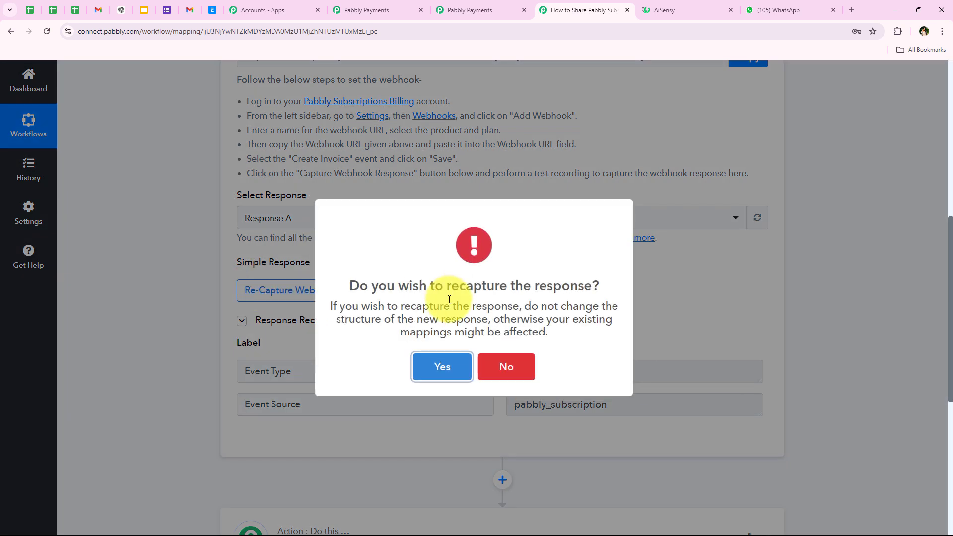
{"action": "left_click", "coordinate": [466, 372]}
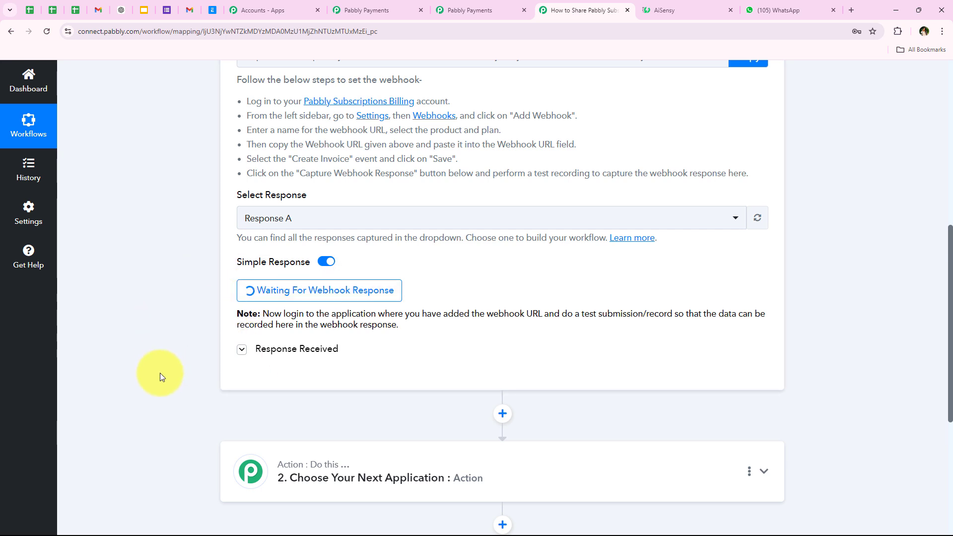
{"action": "scroll", "coordinate": [160, 373], "scroll_direction": "down", "scroll_amount": 2}
{"action": "scroll", "coordinate": [160, 375], "scroll_direction": "up", "scroll_amount": 2}
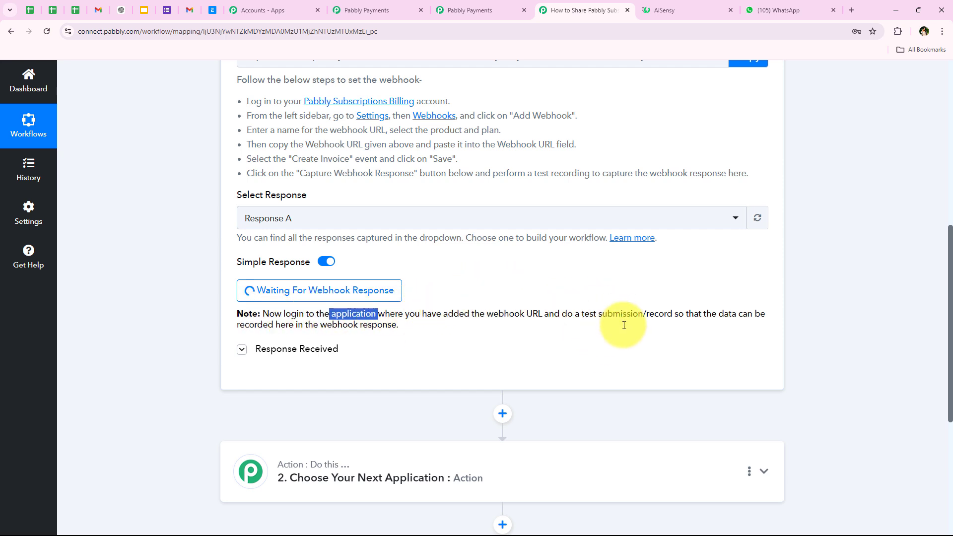
{"action": "left_click", "coordinate": [676, 318]}
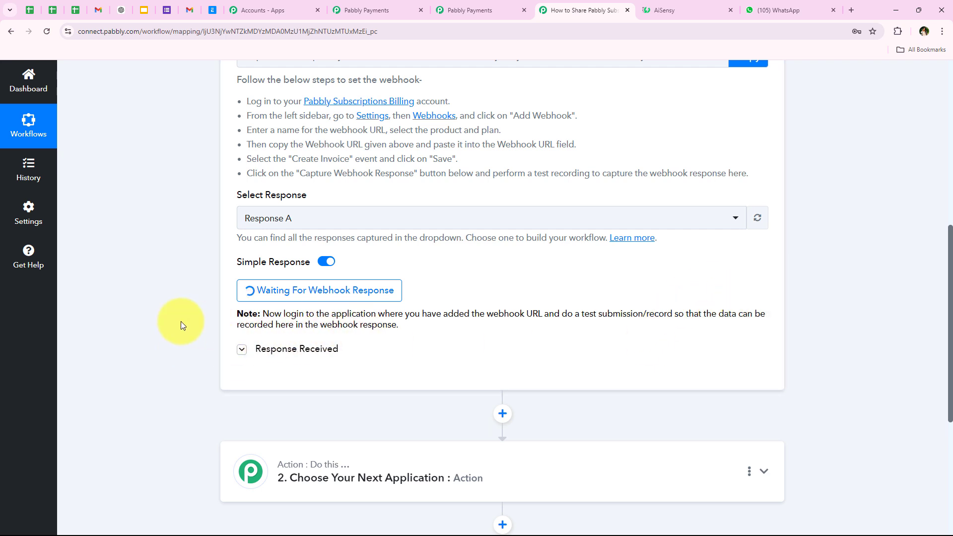
{"action": "left_click", "coordinate": [458, 7]}
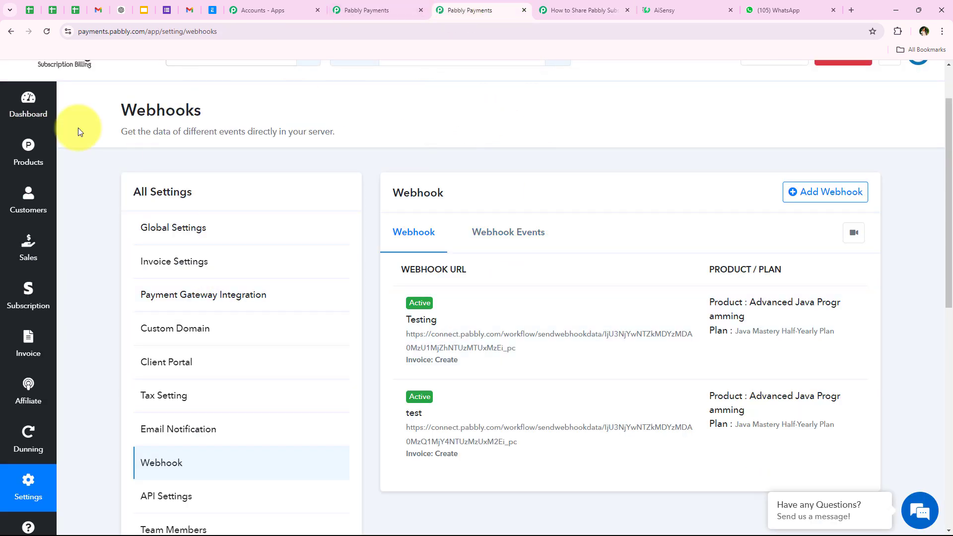
- Open the checkout page for the Java Mastery Half-Yearly Plan from Products
{"action": "left_click", "coordinate": [34, 159]}
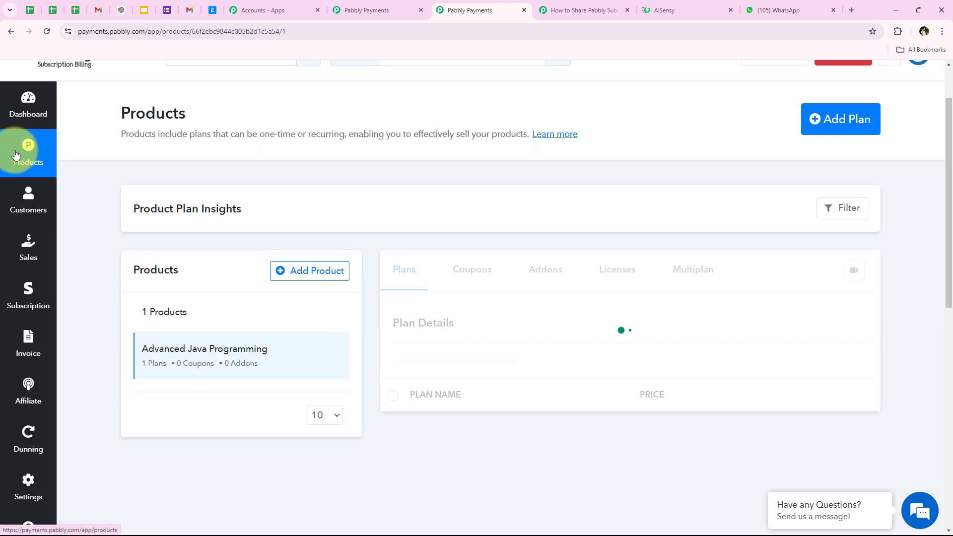
{"action": "scroll", "coordinate": [495, 371], "scroll_direction": "down", "scroll_amount": 1}
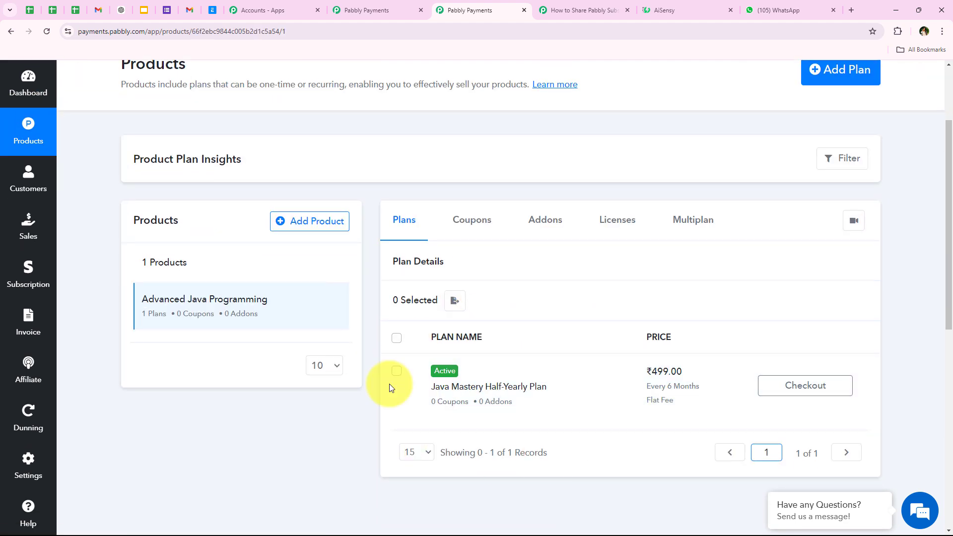
{"action": "left_click", "coordinate": [812, 381]}
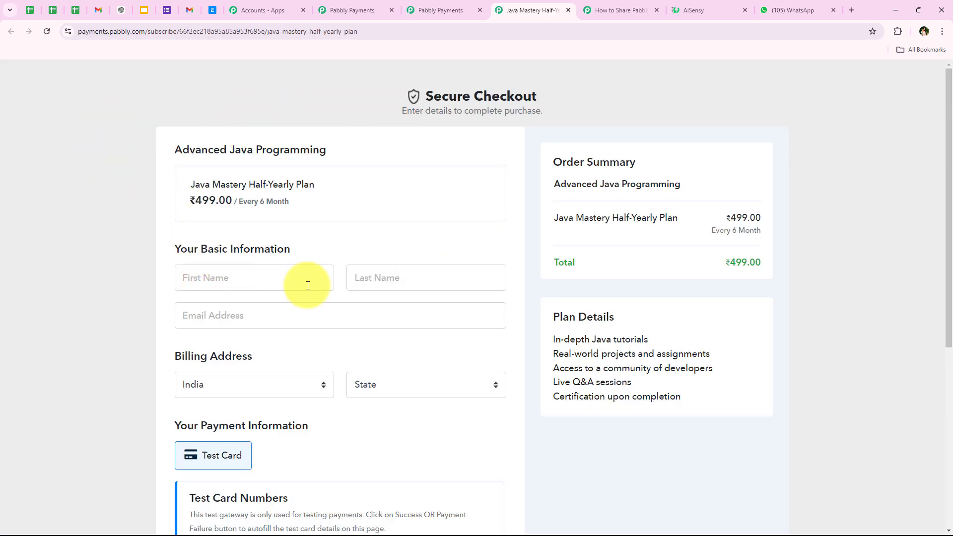
- Autofill the demo customer details, keeping India and Madhya Pradesh as the billing location
{"action": "left_click", "coordinate": [305, 282]}
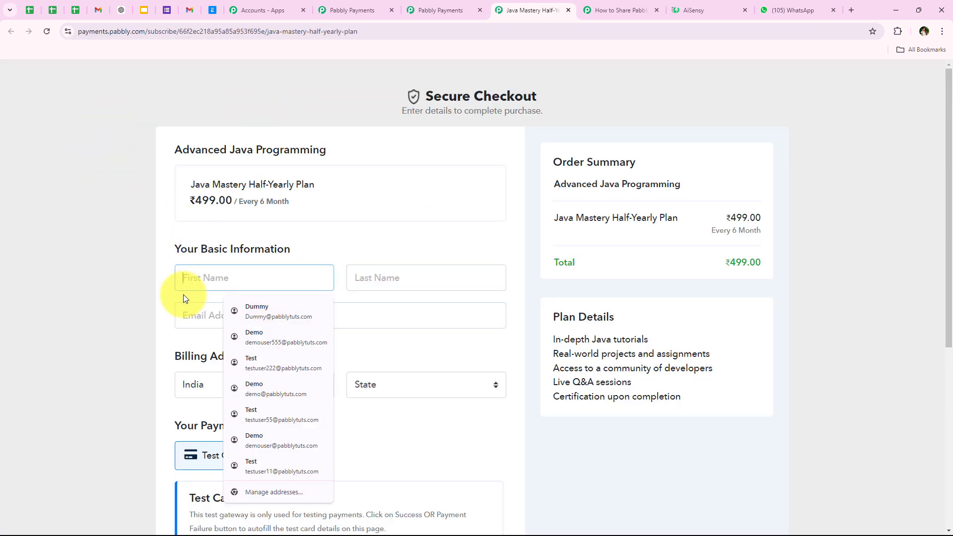
{"action": "left_click", "coordinate": [257, 341]}
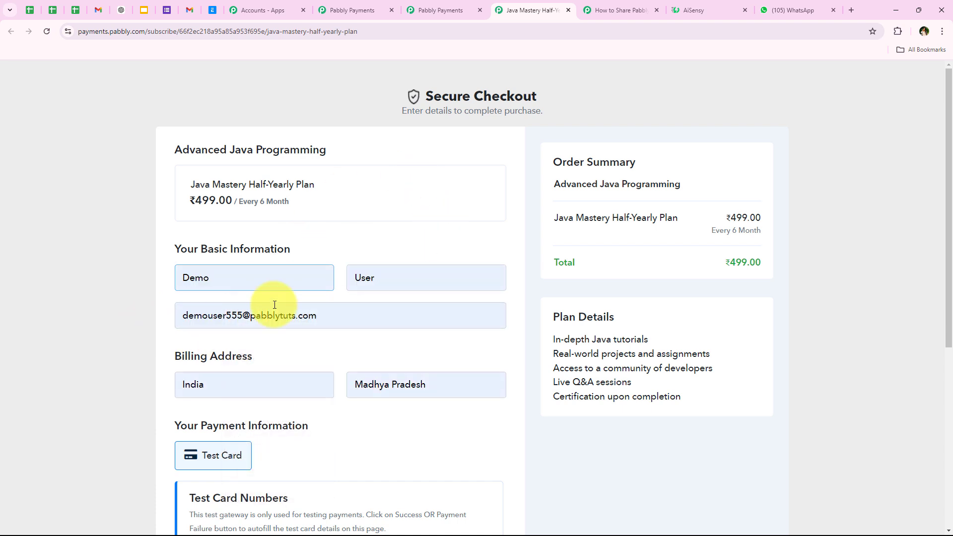
{"action": "left_click", "coordinate": [193, 315]}
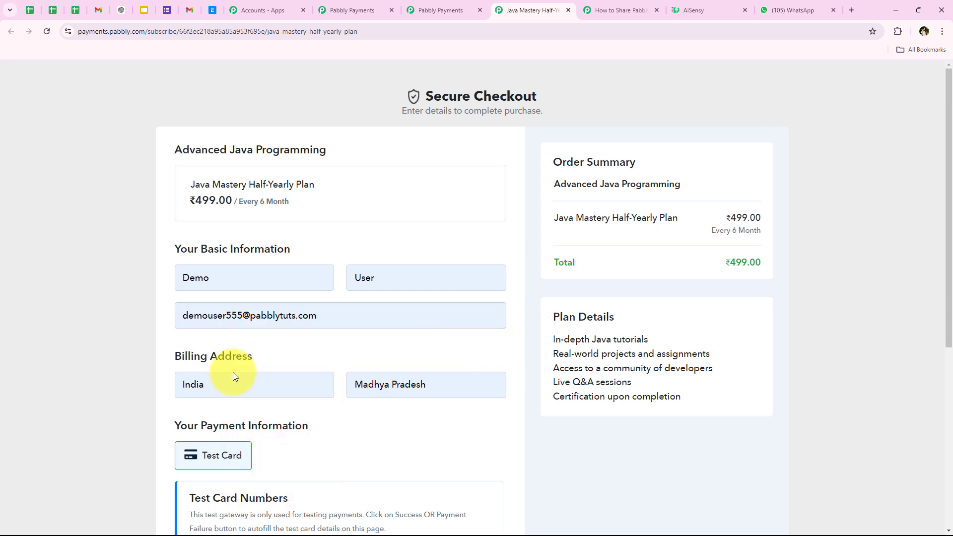
{"action": "left_click", "coordinate": [232, 383]}
{"action": "left_click", "coordinate": [204, 381]}
{"action": "left_click", "coordinate": [447, 384]}
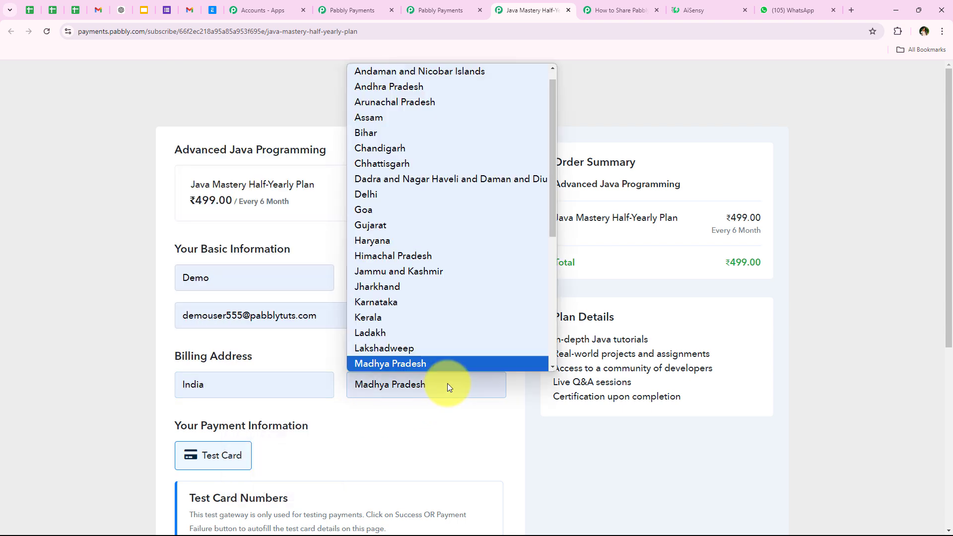
{"action": "left_click", "coordinate": [433, 384]}
{"action": "scroll", "coordinate": [279, 445], "scroll_direction": "down", "scroll_amount": 4}
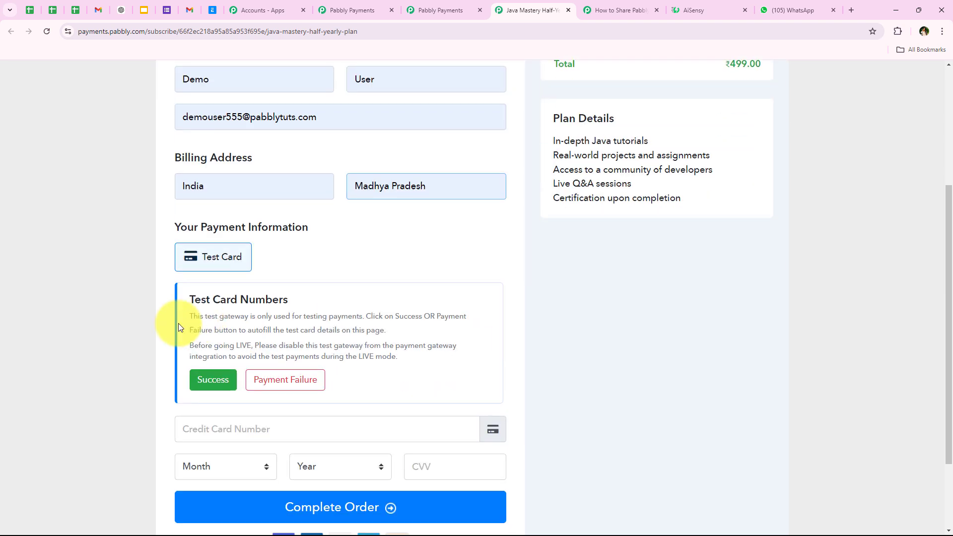
{"action": "left_click_drag", "start_coordinate": [167, 223], "coordinate": [318, 224]}
{"action": "left_click", "coordinate": [344, 247]}
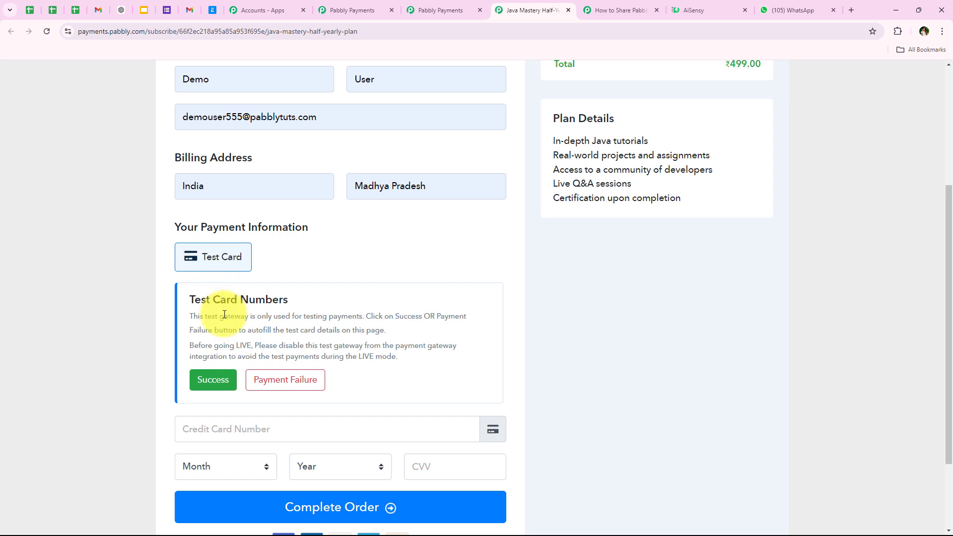
- Complete the ₹499.00 order with the test card and confirm the thank-you page
{"action": "scroll", "coordinate": [224, 314], "scroll_direction": "down", "scroll_amount": 1}
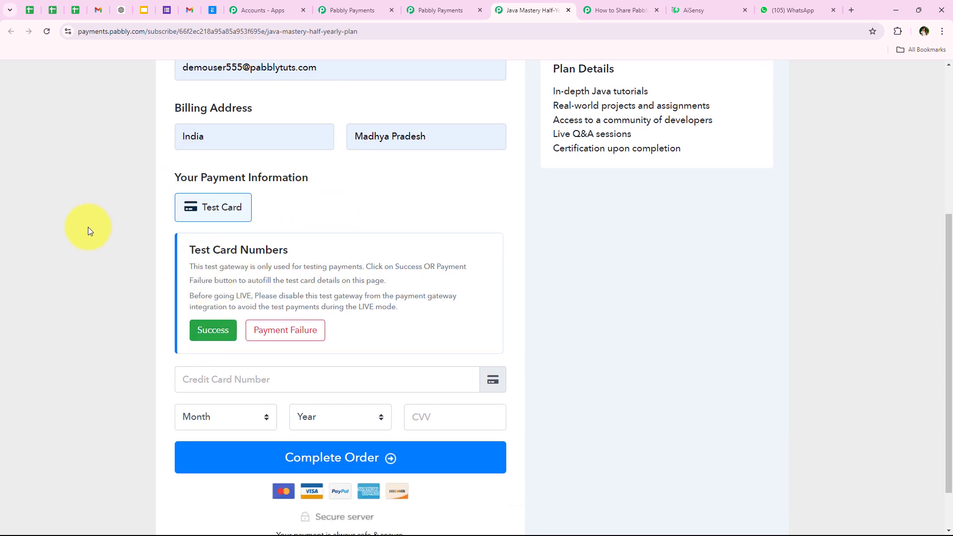
{"action": "scroll", "coordinate": [78, 198], "scroll_direction": "up", "scroll_amount": 2}
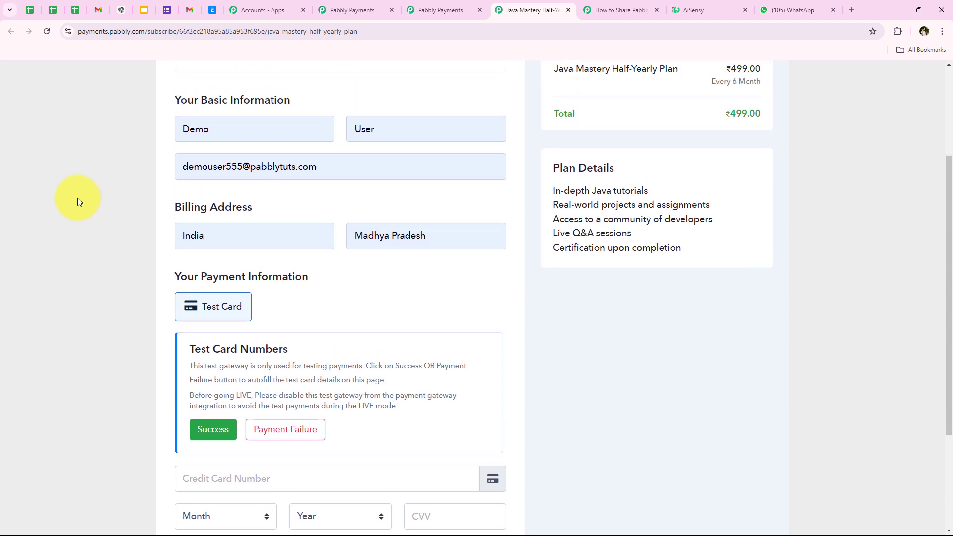
{"action": "scroll", "coordinate": [78, 198], "scroll_direction": "down", "scroll_amount": 1}
{"action": "scroll", "coordinate": [77, 198], "scroll_direction": "down", "scroll_amount": 1}
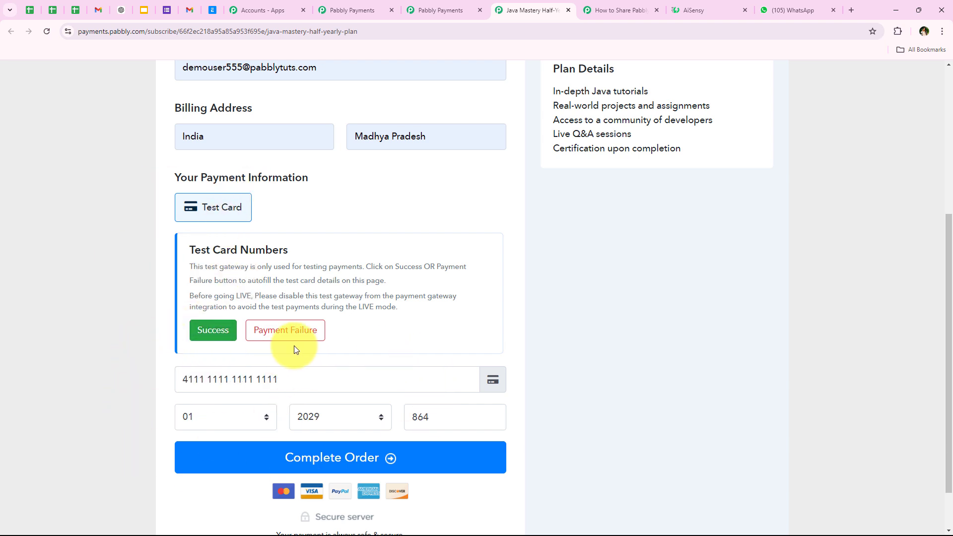
{"action": "scroll", "coordinate": [198, 435], "scroll_direction": "down", "scroll_amount": 1}
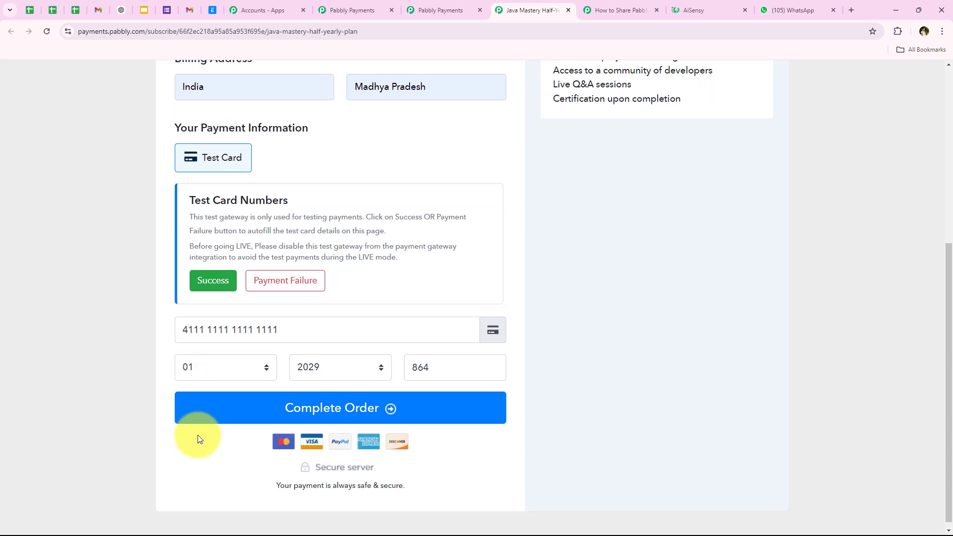
{"action": "left_click", "coordinate": [263, 418]}
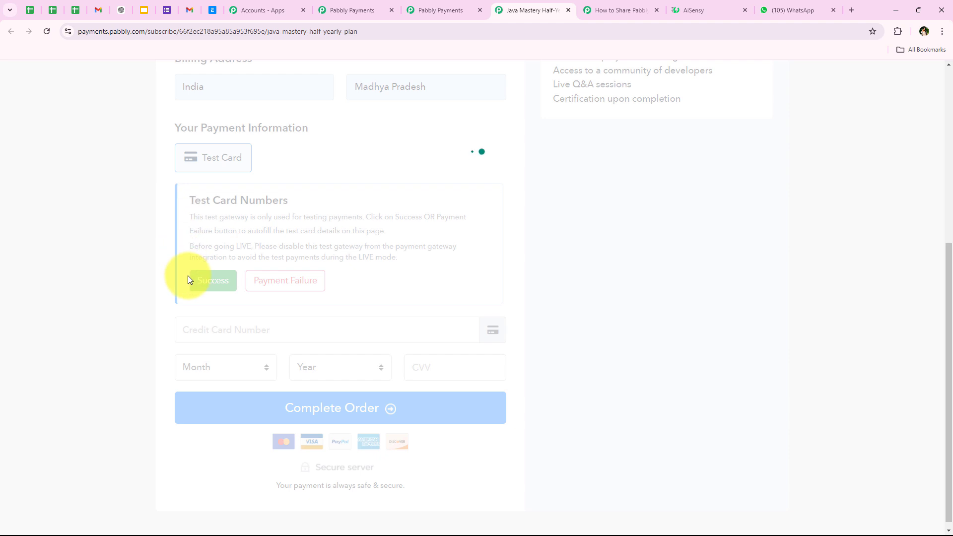
{"action": "left_click_drag", "start_coordinate": [300, 212], "coordinate": [656, 210]}
{"action": "left_click", "coordinate": [656, 210]}
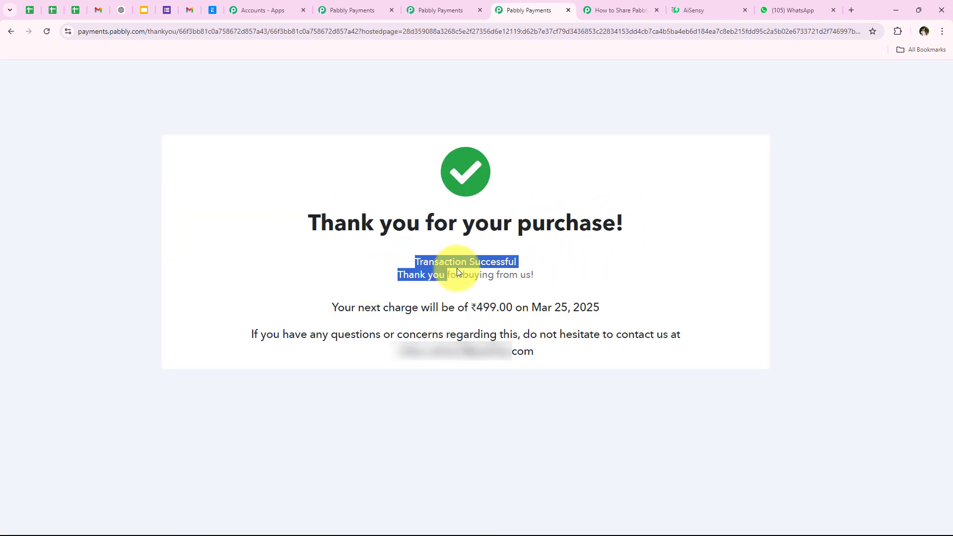
{"action": "left_click", "coordinate": [543, 269]}
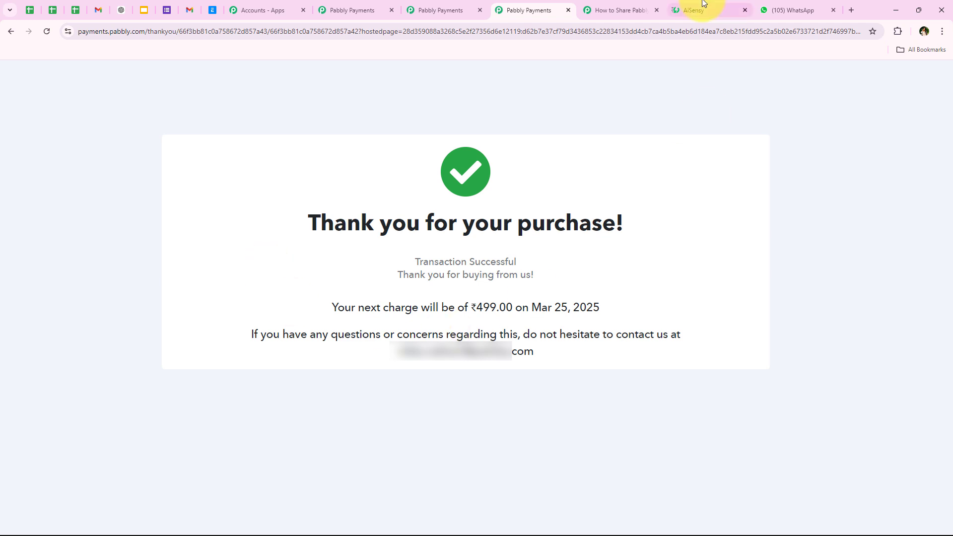
{"action": "mouse_move", "coordinate": [600, 1]}
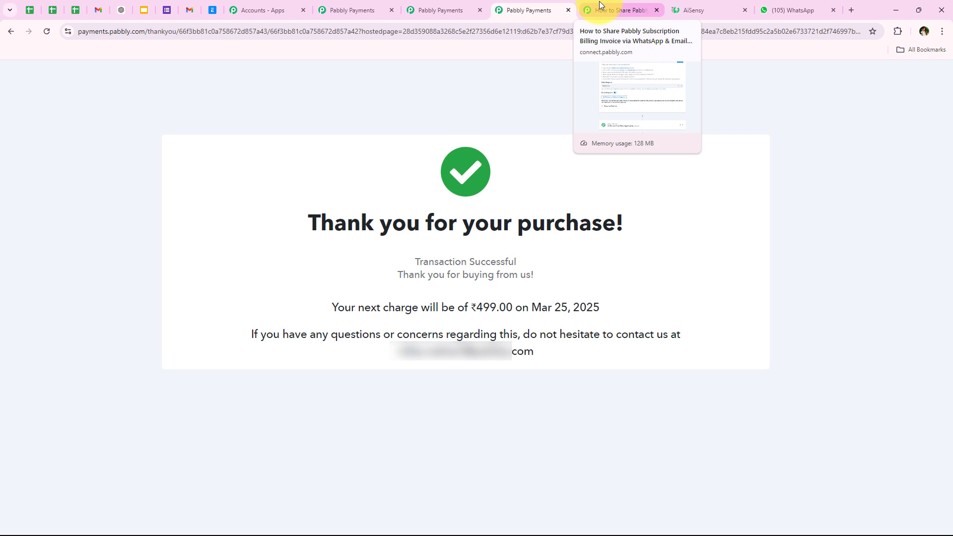
- Back in Pabbly Connect, review the response's invoice_create event type and subscriber email
{"action": "left_click", "coordinate": [600, 1]}
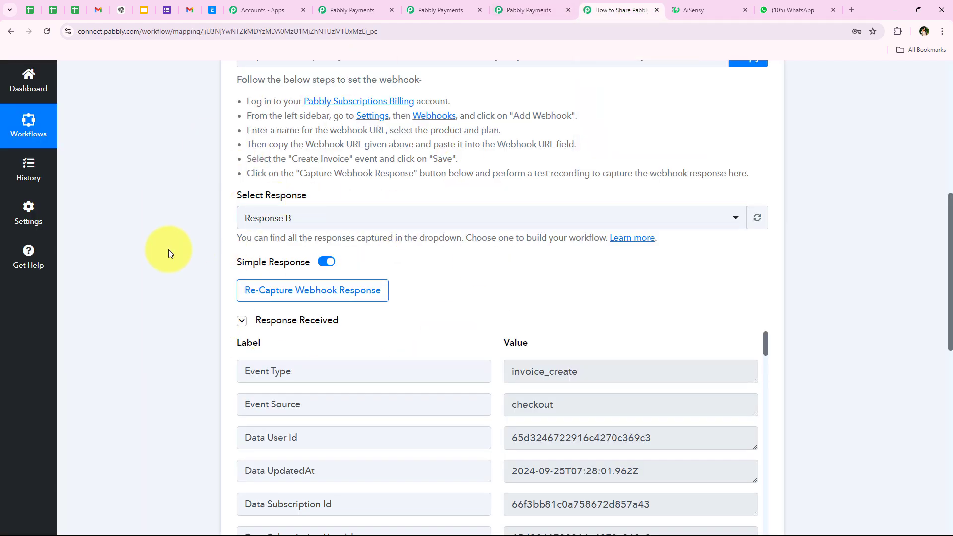
{"action": "scroll", "coordinate": [168, 252], "scroll_direction": "down", "scroll_amount": 1}
{"action": "scroll", "coordinate": [168, 251], "scroll_direction": "down", "scroll_amount": 3}
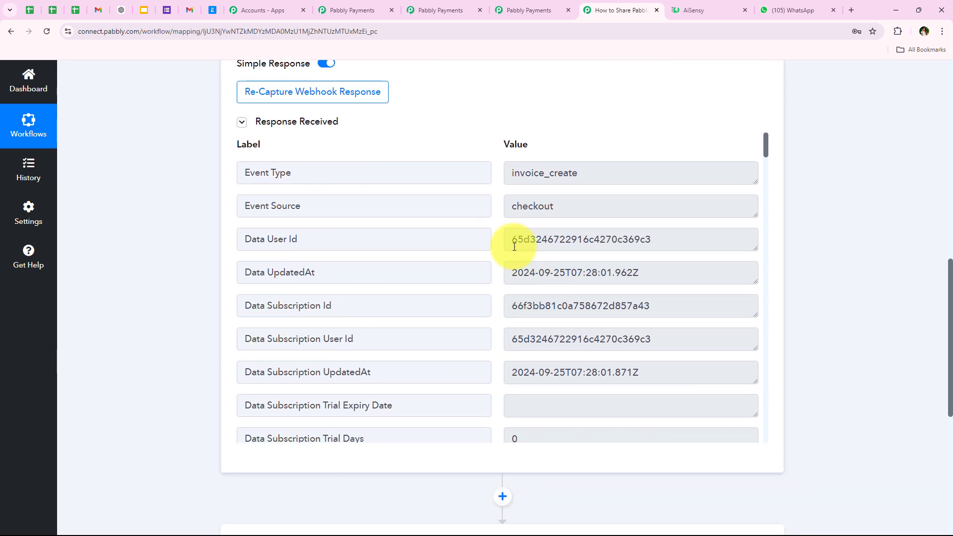
{"action": "double_click", "coordinate": [592, 172]}
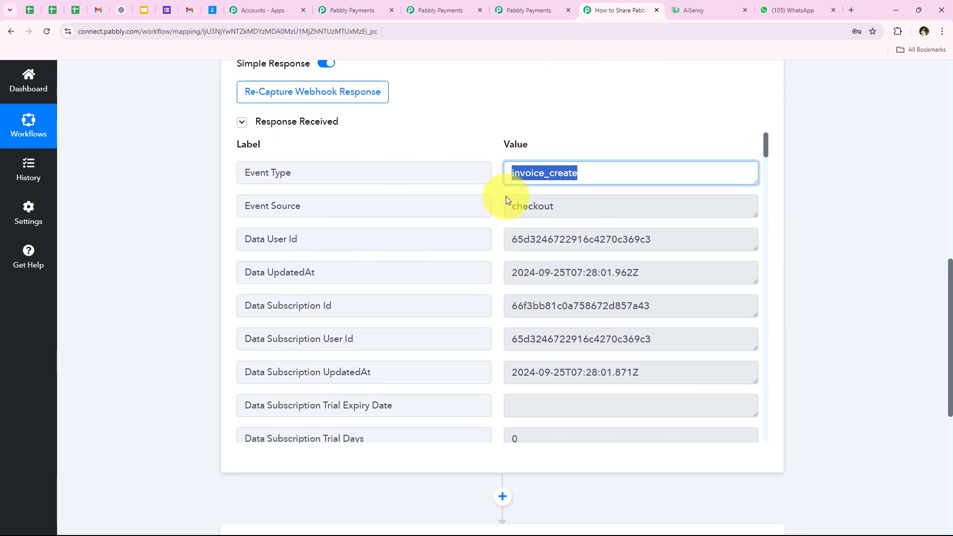
{"action": "scroll", "coordinate": [540, 268], "scroll_direction": "down", "scroll_amount": 1}
{"action": "scroll", "coordinate": [538, 274], "scroll_direction": "down", "scroll_amount": 6}
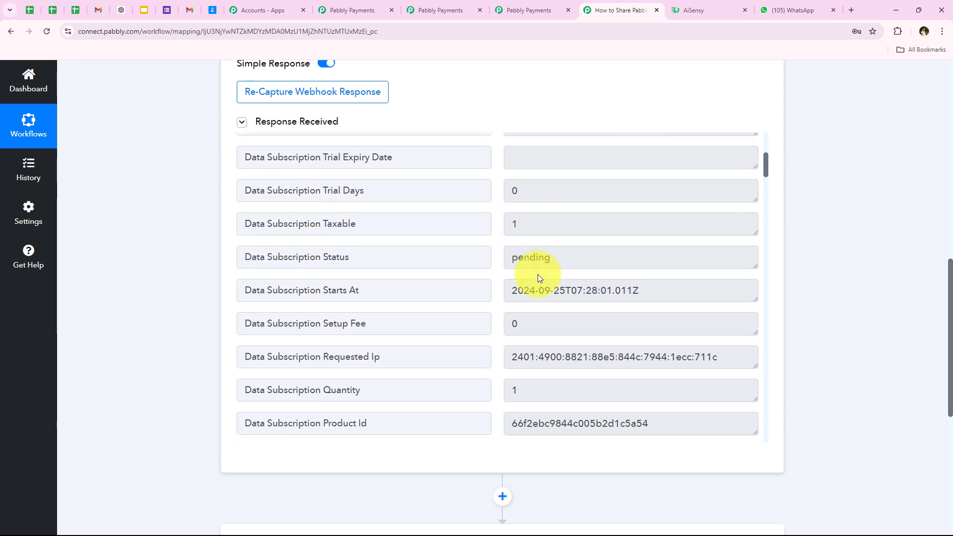
{"action": "scroll", "coordinate": [540, 277], "scroll_direction": "down", "scroll_amount": 5}
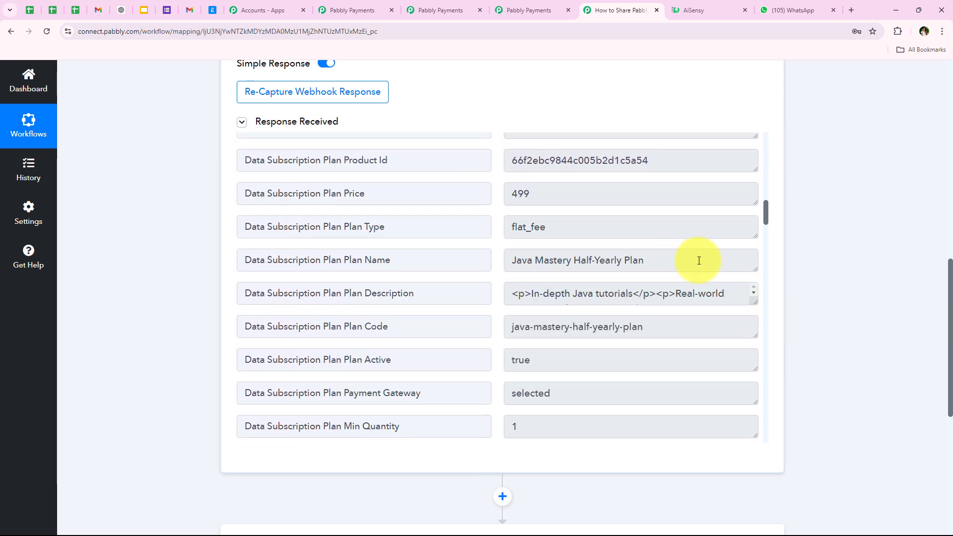
{"action": "left_click_drag", "start_coordinate": [698, 258], "coordinate": [410, 258]}
{"action": "scroll", "coordinate": [617, 346], "scroll_direction": "down", "scroll_amount": 2}
{"action": "scroll", "coordinate": [617, 346], "scroll_direction": "down", "scroll_amount": 15}
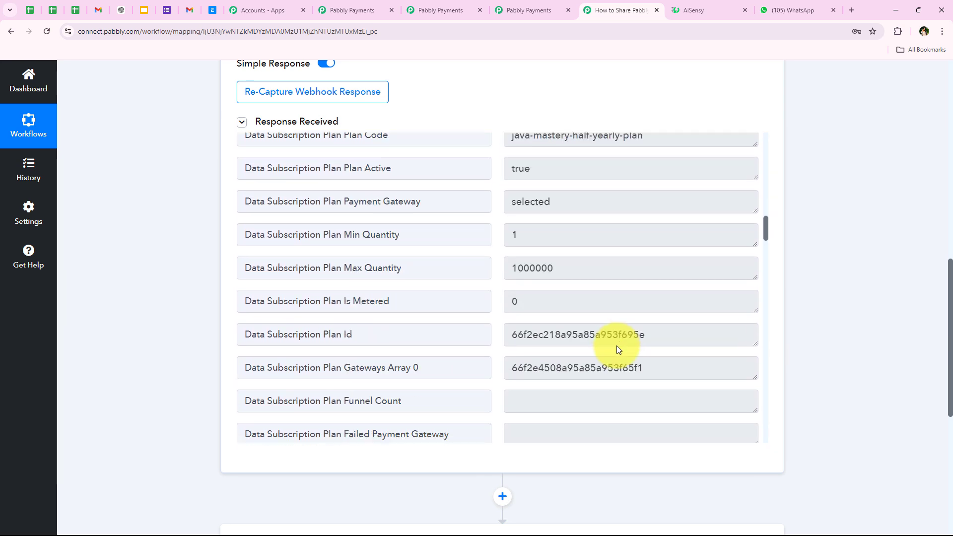
{"action": "left_click_drag", "start_coordinate": [663, 282], "coordinate": [366, 306]}
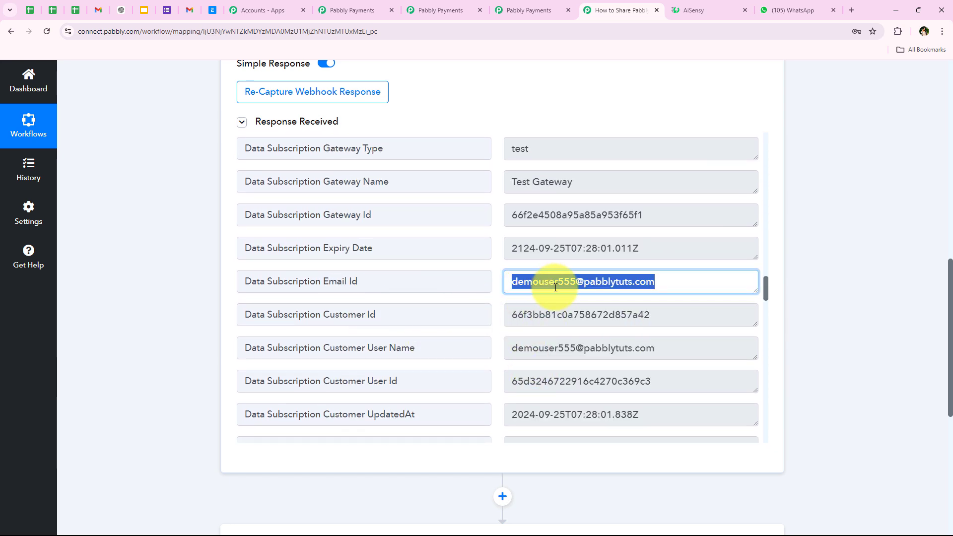
{"action": "scroll", "coordinate": [616, 293], "scroll_direction": "down", "scroll_amount": 5}
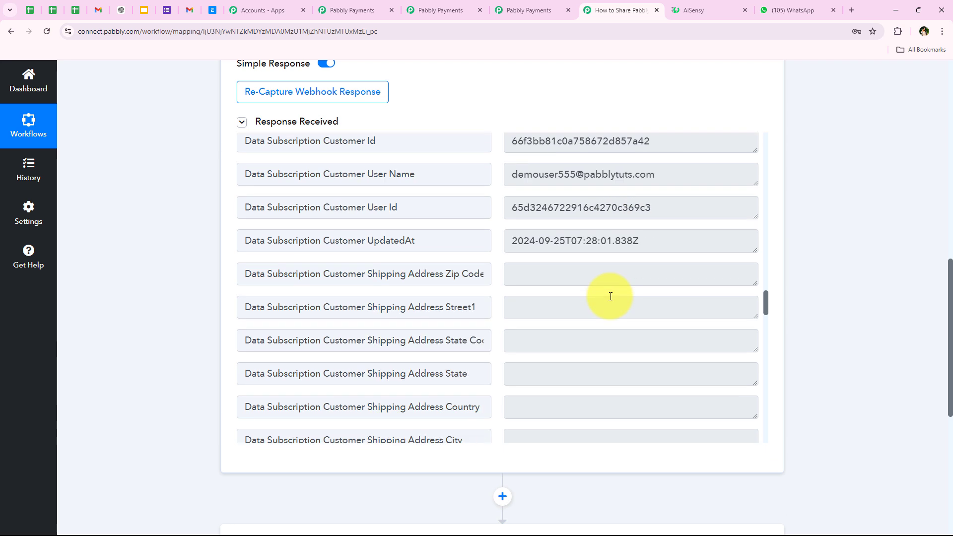
{"action": "scroll", "coordinate": [609, 299], "scroll_direction": "down", "scroll_amount": 4}
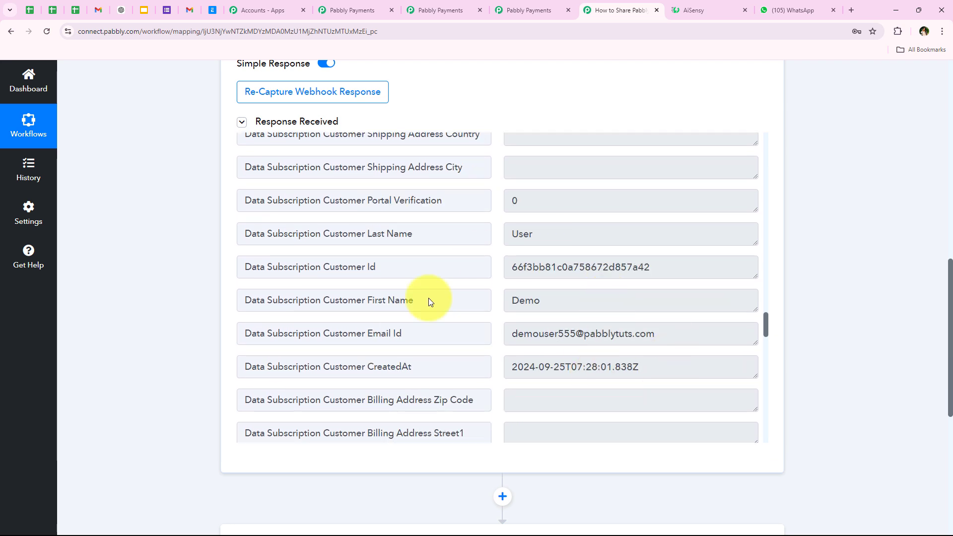
- Check the customer name, Madhya Pradesh, IN, INR currency and 499 amount fields
{"action": "left_click", "coordinate": [600, 306]}
{"action": "left_click", "coordinate": [549, 234]}
{"action": "scroll", "coordinate": [516, 298], "scroll_direction": "down", "scroll_amount": 3}
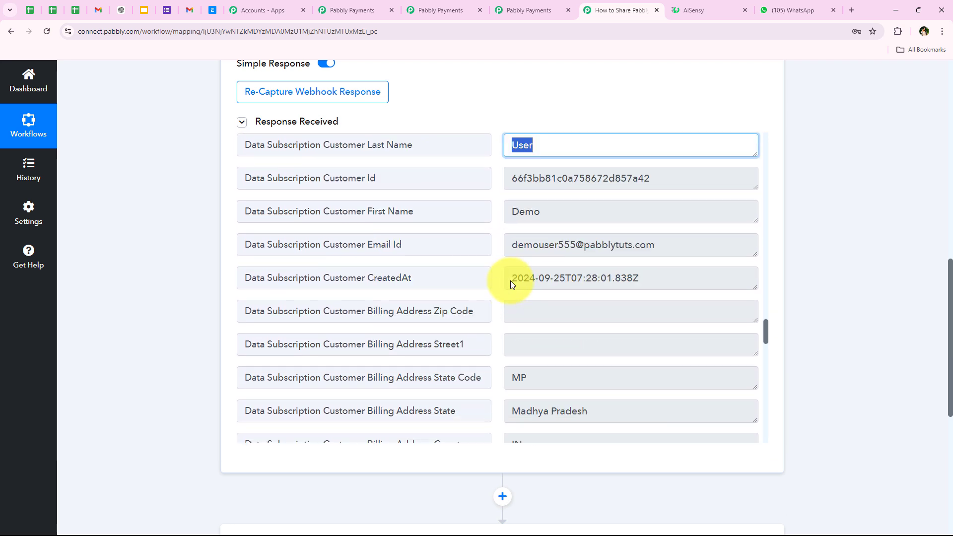
{"action": "scroll", "coordinate": [566, 283], "scroll_direction": "down", "scroll_amount": 1}
{"action": "left_click", "coordinate": [611, 300]}
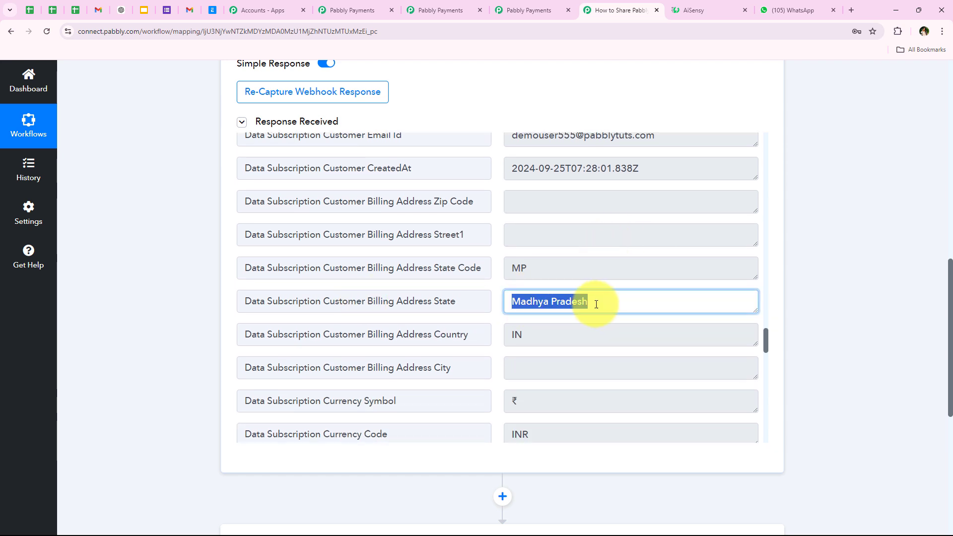
{"action": "scroll", "coordinate": [582, 264], "scroll_direction": "down", "scroll_amount": 2}
{"action": "left_click", "coordinate": [561, 235]}
{"action": "scroll", "coordinate": [496, 278], "scroll_direction": "down", "scroll_amount": 1}
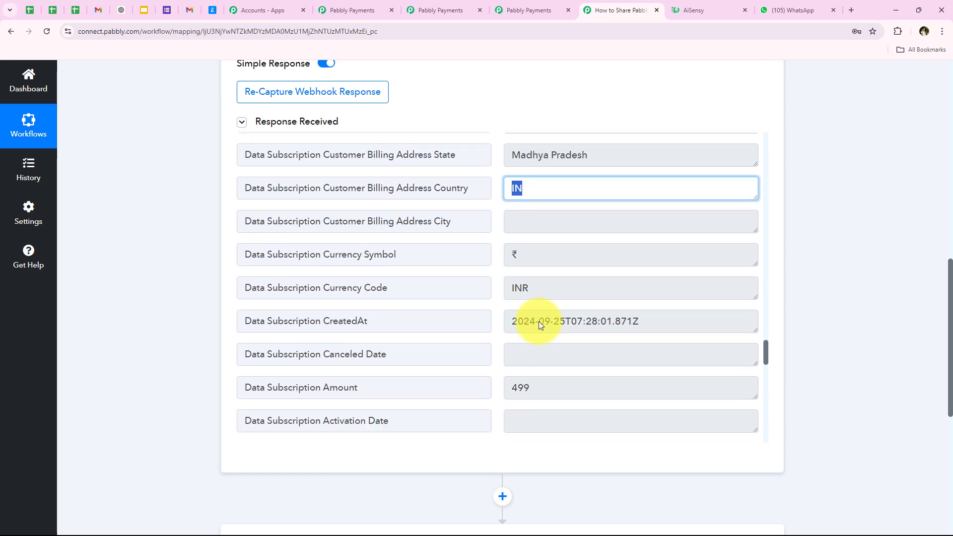
{"action": "left_click", "coordinate": [541, 287]}
{"action": "left_click", "coordinate": [422, 252]}
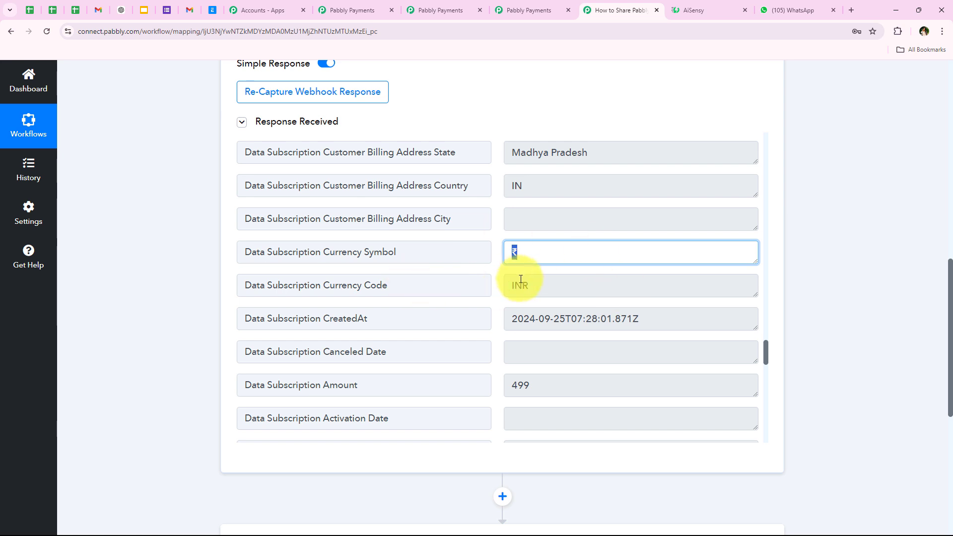
{"action": "scroll", "coordinate": [520, 293], "scroll_direction": "down", "scroll_amount": 2}
{"action": "scroll", "coordinate": [469, 325], "scroll_direction": "up", "scroll_amount": 1}
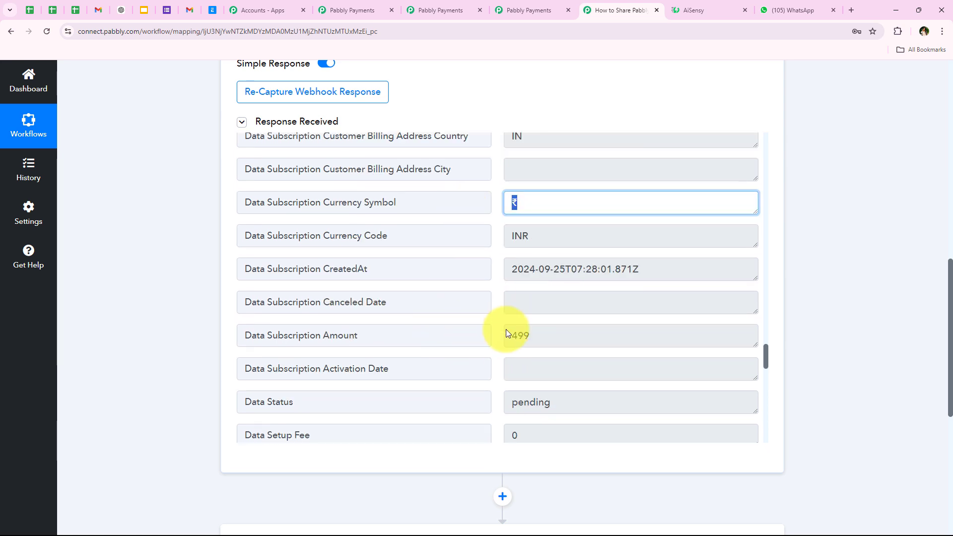
{"action": "scroll", "coordinate": [505, 330], "scroll_direction": "down", "scroll_amount": 2}
{"action": "left_click", "coordinate": [571, 241]}
- Enlarge the Data Invoice Link box and select the full invoice URL for copying
{"action": "scroll", "coordinate": [528, 348], "scroll_direction": "down", "scroll_amount": 7}
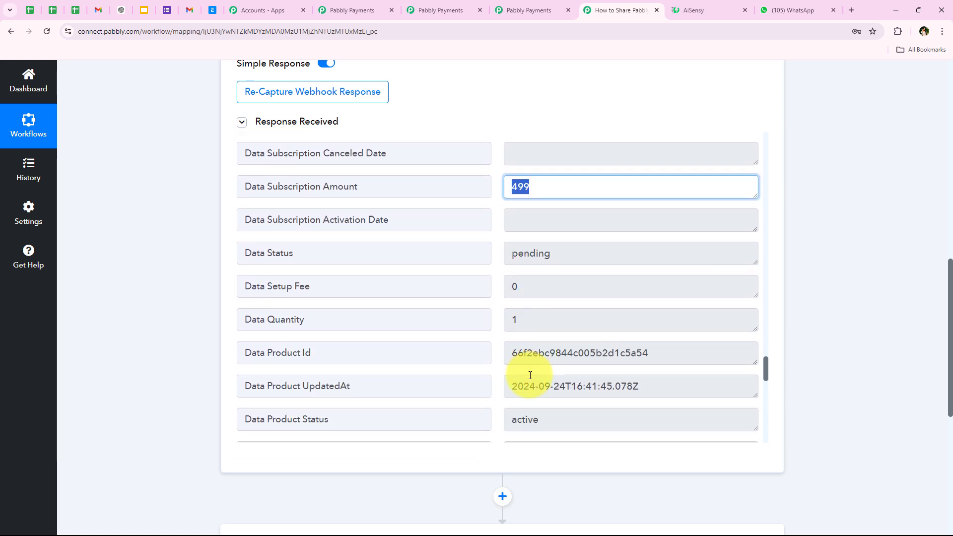
{"action": "scroll", "coordinate": [522, 368], "scroll_direction": "down", "scroll_amount": 4}
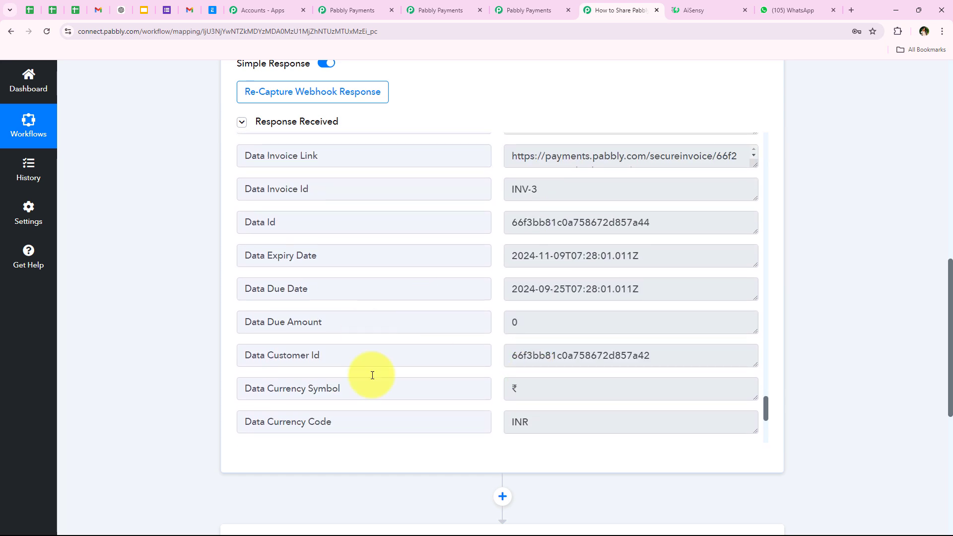
{"action": "scroll", "coordinate": [747, 222], "scroll_direction": "up", "scroll_amount": 2}
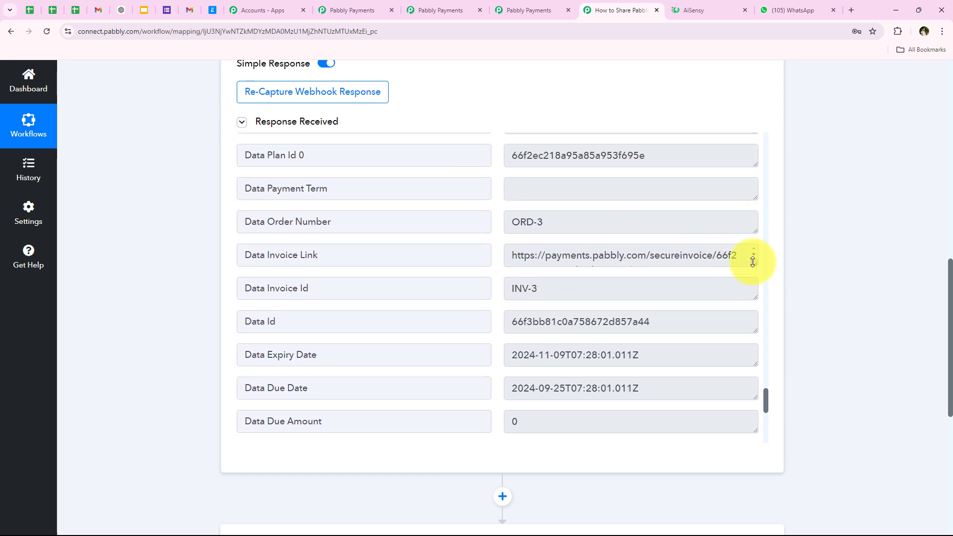
{"action": "left_click_drag", "start_coordinate": [753, 262], "coordinate": [738, 383]}
{"action": "left_click_drag", "start_coordinate": [715, 345], "coordinate": [511, 260]}
{"action": "key", "text": "ctrl+c"}
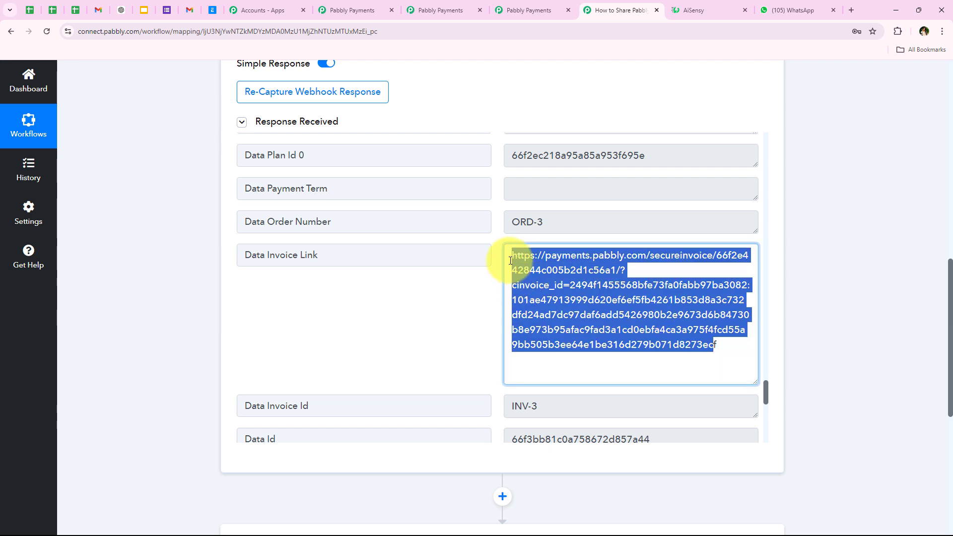
- Load the copied INV-3 invoice link in a new browser tab
{"action": "left_click", "coordinate": [851, 10]}
{"action": "key", "text": "ctrl+v"}
{"action": "key", "text": "Return"}
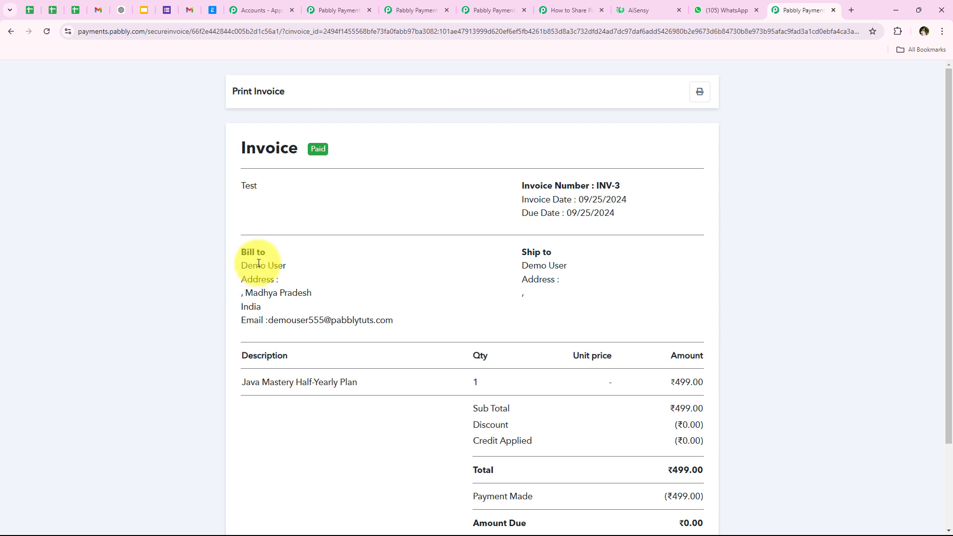
- Review the invoice's bill-to and ship-to details, including Madhya Pradesh and India
{"action": "left_click_drag", "start_coordinate": [242, 261], "coordinate": [303, 262]}
{"action": "left_click_drag", "start_coordinate": [268, 320], "coordinate": [541, 320]}
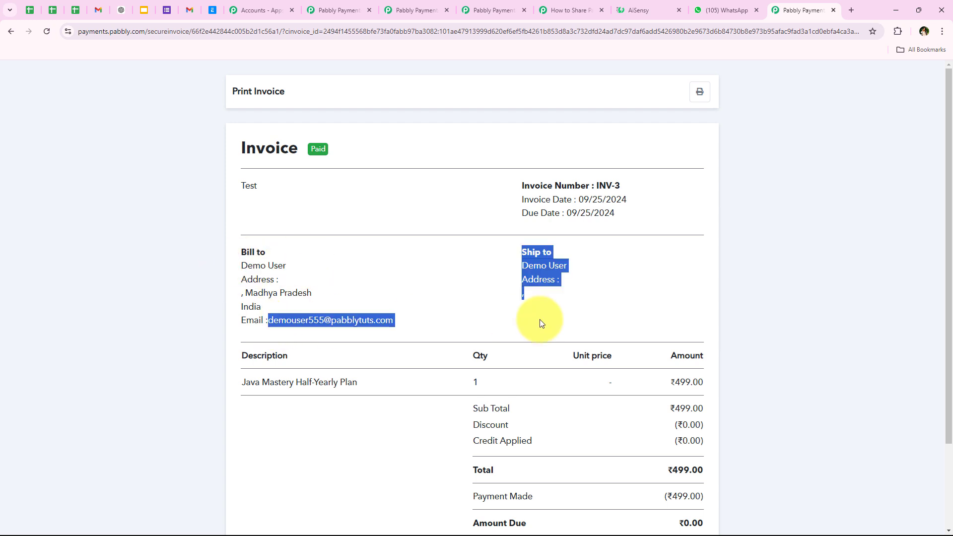
{"action": "left_click", "coordinate": [515, 313]}
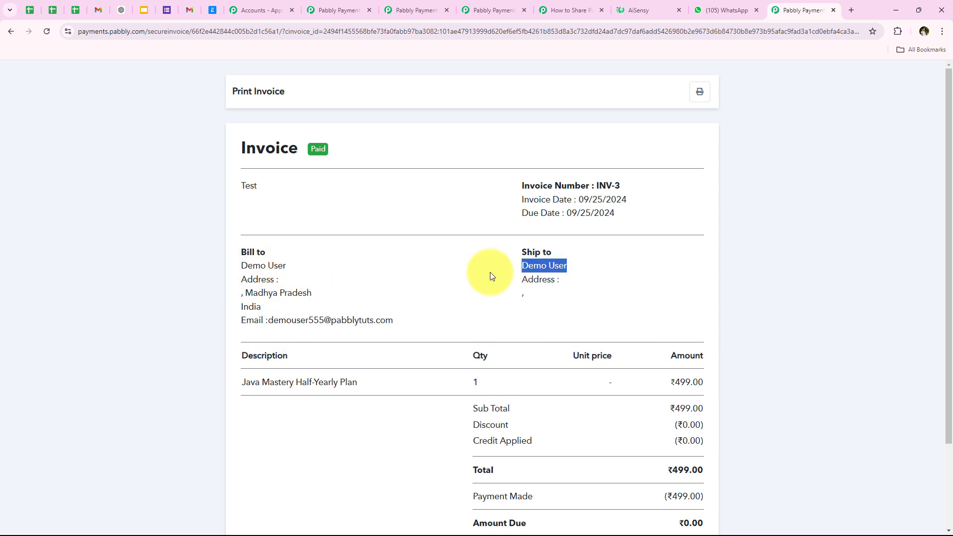
{"action": "left_click", "coordinate": [279, 293]}
{"action": "left_click_drag", "start_coordinate": [325, 293], "coordinate": [245, 294]}
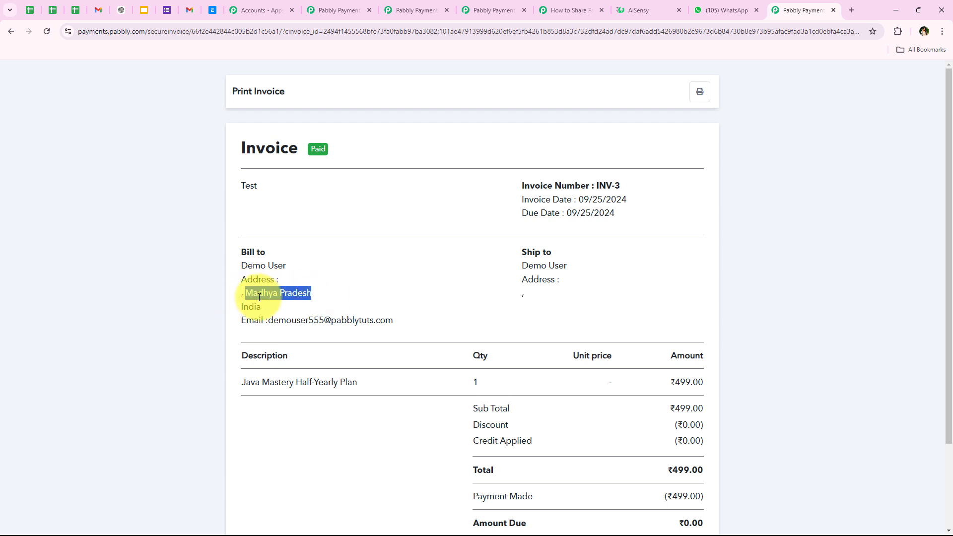
{"action": "left_click_drag", "start_coordinate": [299, 307], "coordinate": [299, 307]}
{"action": "left_click", "coordinate": [305, 284]}
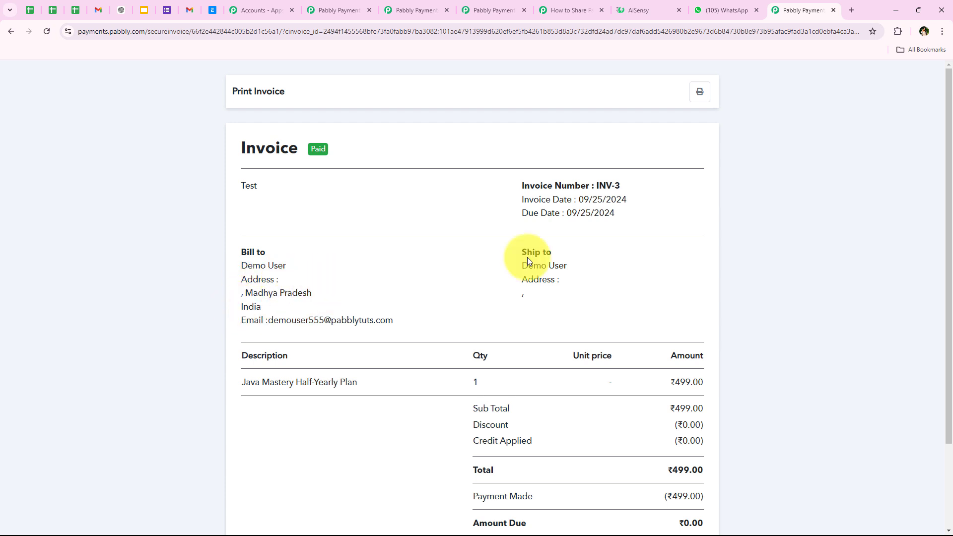
{"action": "left_click", "coordinate": [561, 294]}
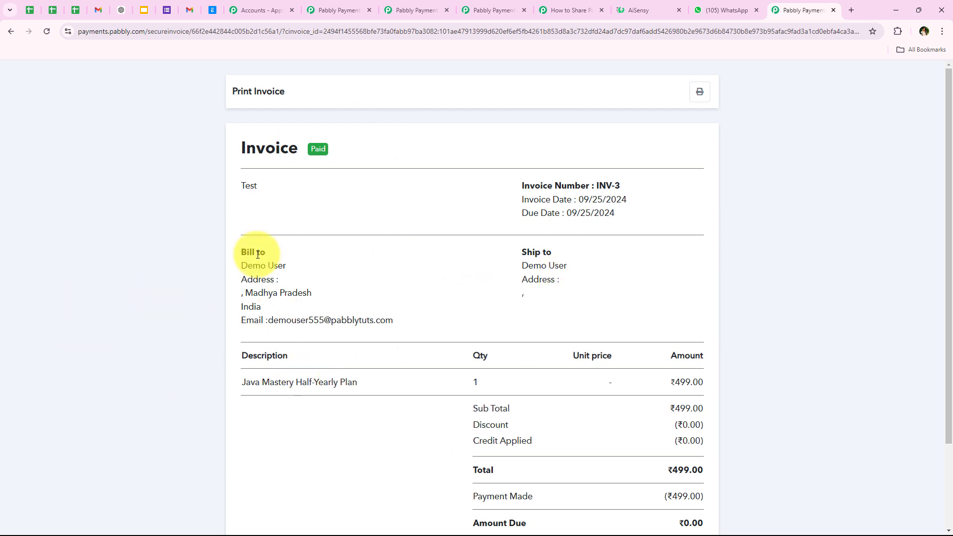
- Check the paid ₹499.00 totals, then return to the Pabbly Connect workflow
{"action": "scroll", "coordinate": [546, 310], "scroll_direction": "down", "scroll_amount": 2}
{"action": "left_click_drag", "start_coordinate": [672, 368], "coordinate": [706, 367]}
{"action": "left_click", "coordinate": [594, 357]}
{"action": "scroll", "coordinate": [291, 320], "scroll_direction": "up", "scroll_amount": 1}
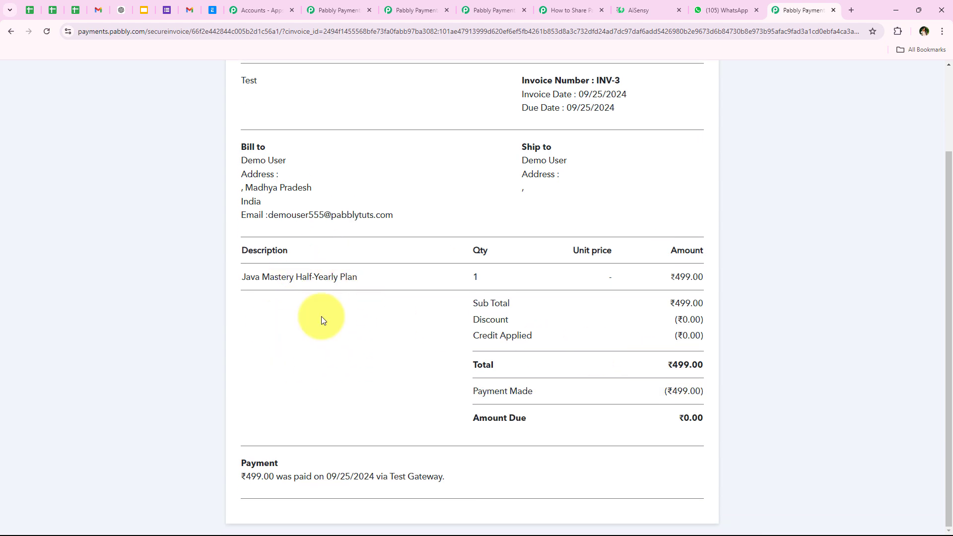
{"action": "scroll", "coordinate": [323, 319], "scroll_direction": "up", "scroll_amount": 3}
{"action": "left_click", "coordinate": [571, 9]}
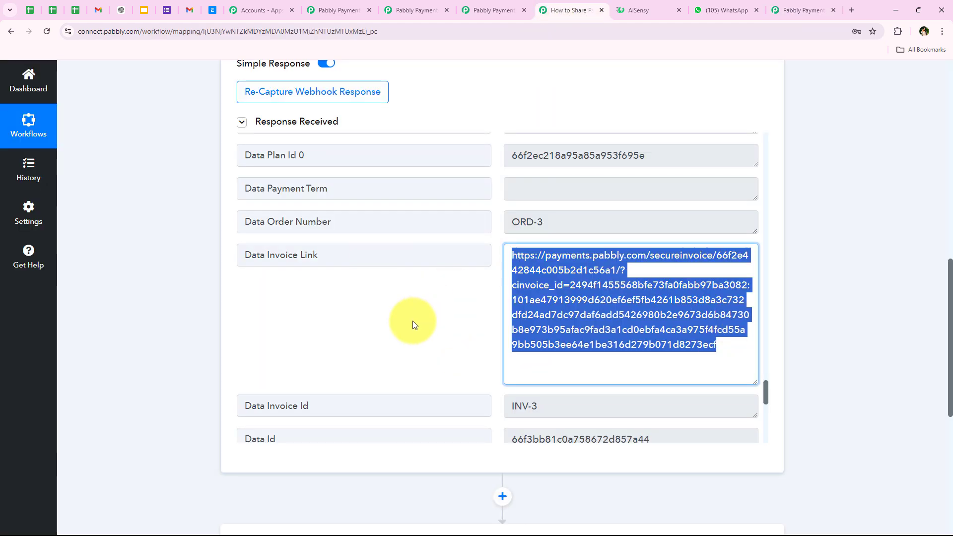
- Collapse the trigger and set step 2 to WhatsApp by AiSensy with Send Template Message
{"action": "left_click", "coordinate": [154, 337]}
{"action": "scroll", "coordinate": [152, 206], "scroll_direction": "up", "scroll_amount": 12}
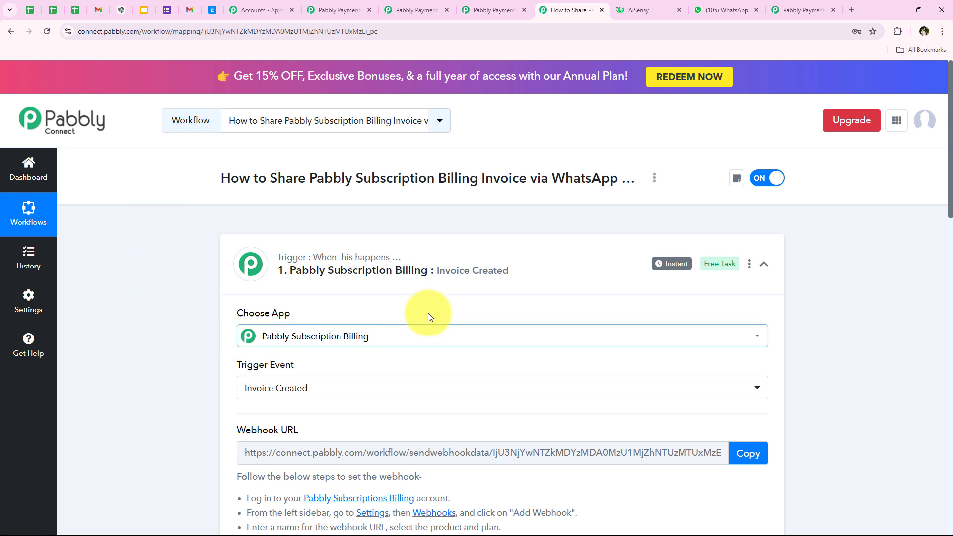
{"action": "left_click", "coordinate": [335, 281]}
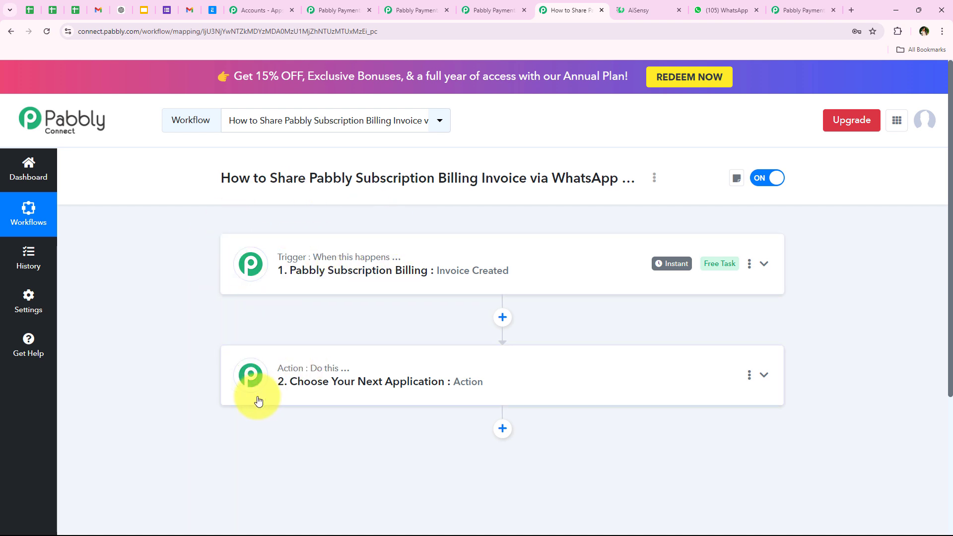
{"action": "left_click", "coordinate": [320, 378]}
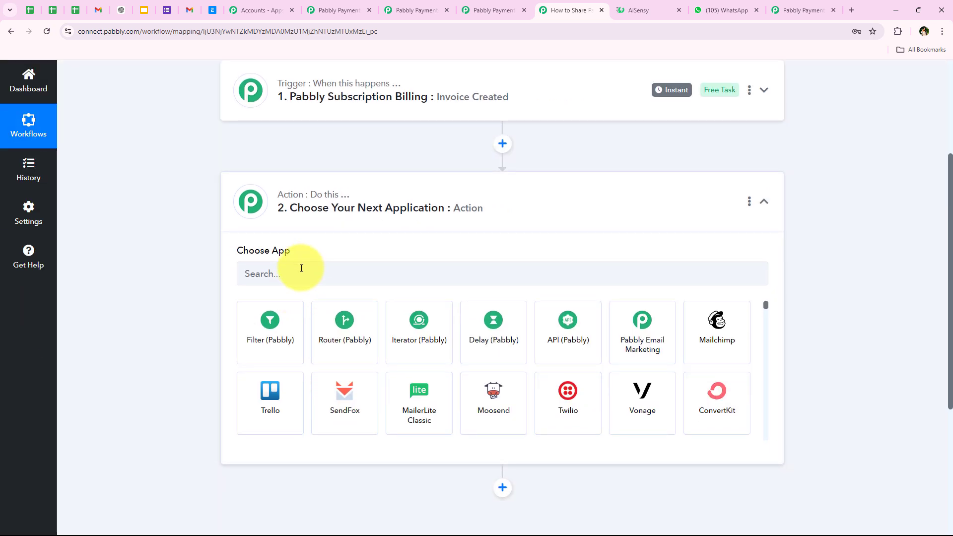
{"action": "left_click", "coordinate": [301, 269]}
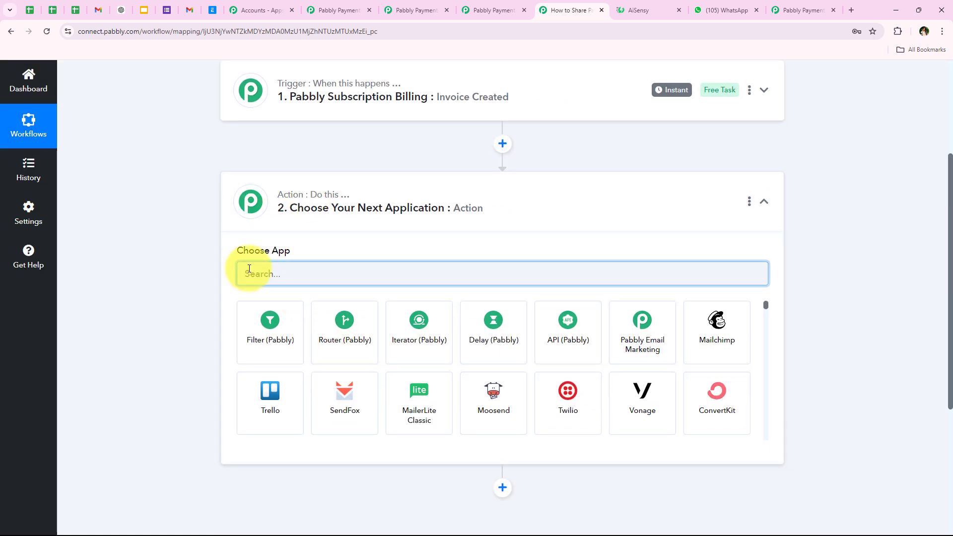
{"action": "type", "text": "AiSensy"}
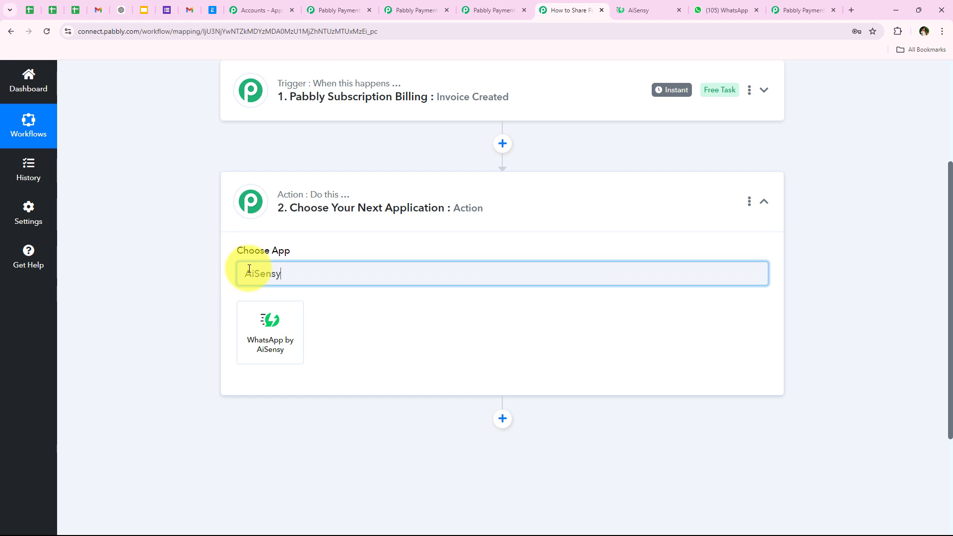
{"action": "left_click", "coordinate": [298, 347]}
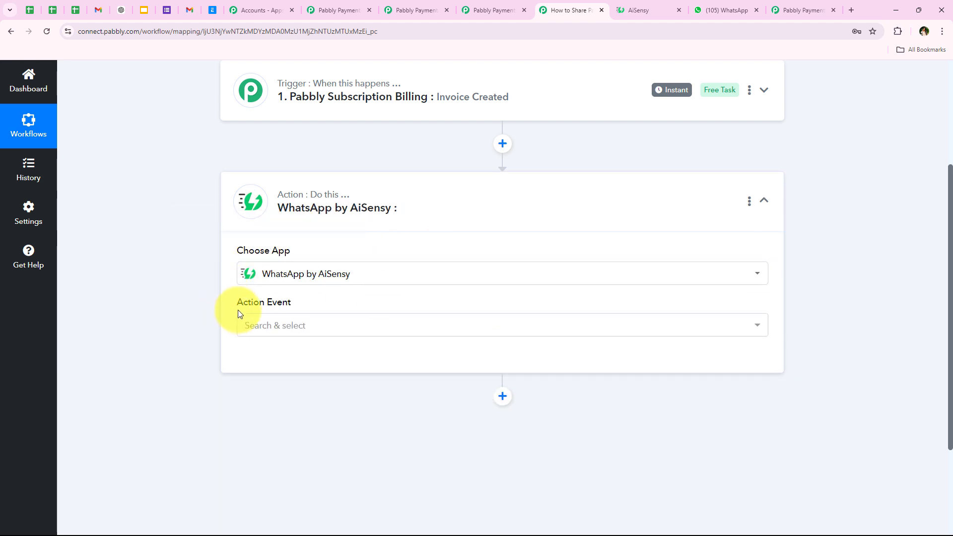
{"action": "left_click", "coordinate": [249, 322]}
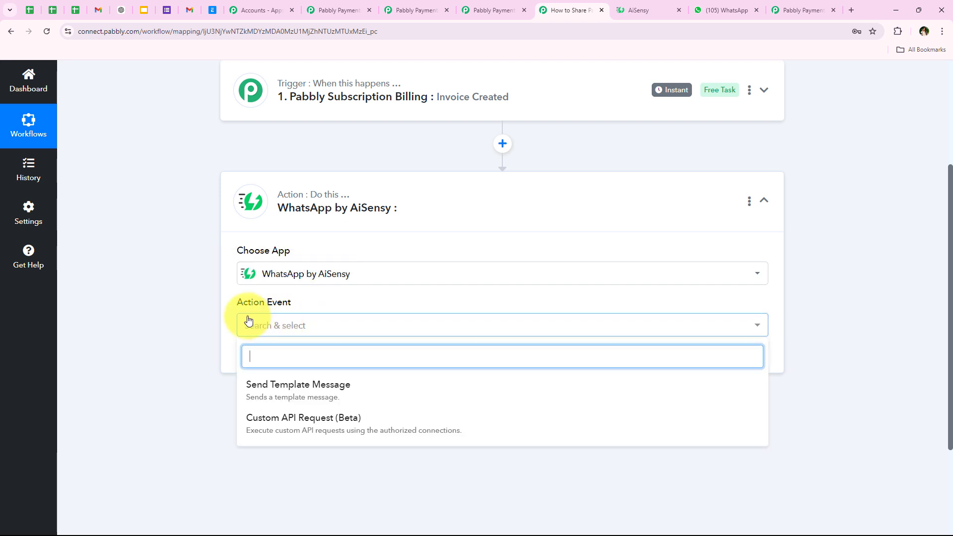
{"action": "left_click", "coordinate": [281, 391]}
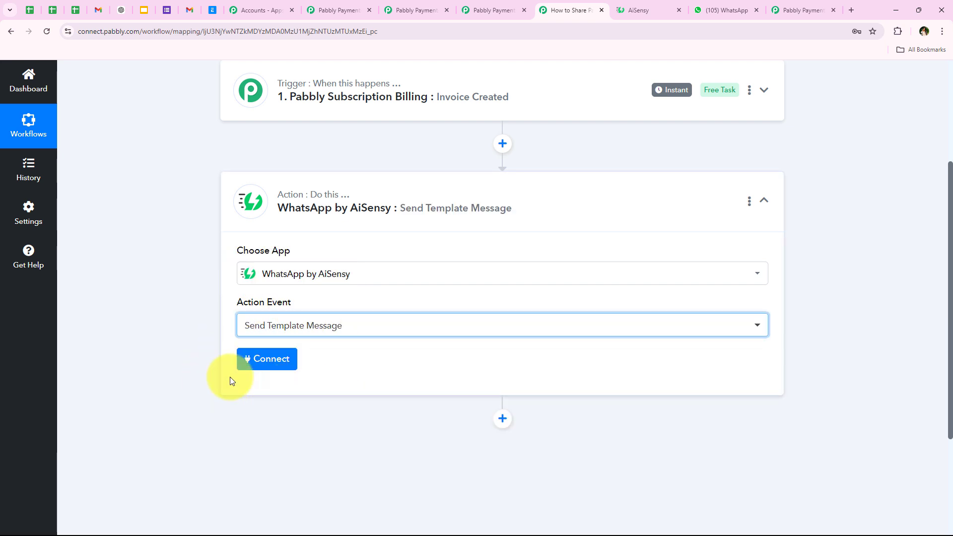
- Choose Add New Connection for WhatsApp by AiSensy #8 and read the API Key help text
{"action": "left_click", "coordinate": [253, 359]}
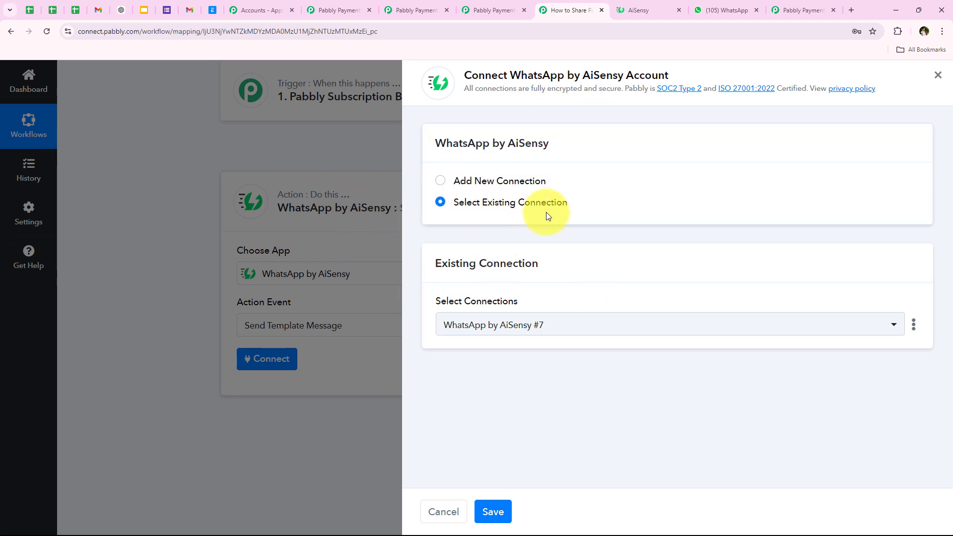
{"action": "left_click", "coordinate": [522, 182]}
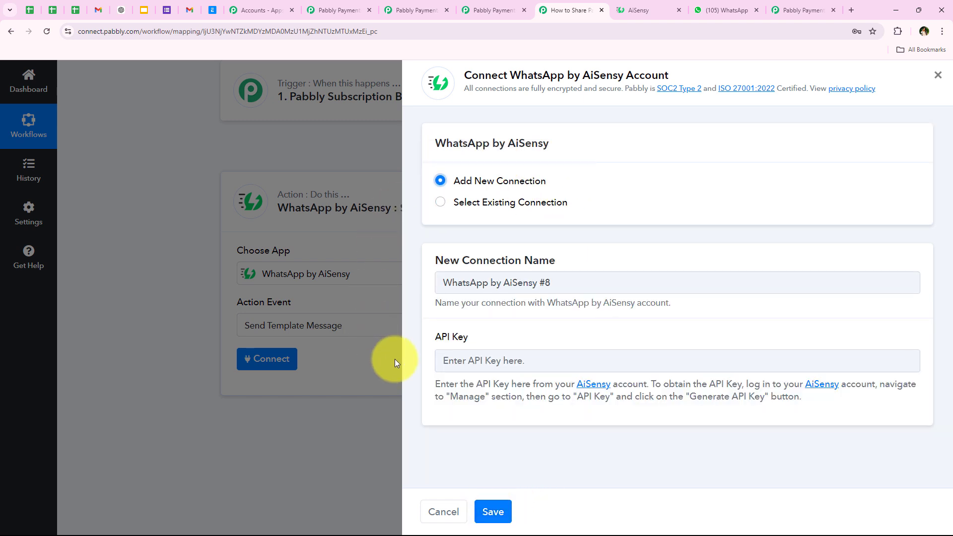
{"action": "left_click", "coordinate": [523, 330]}
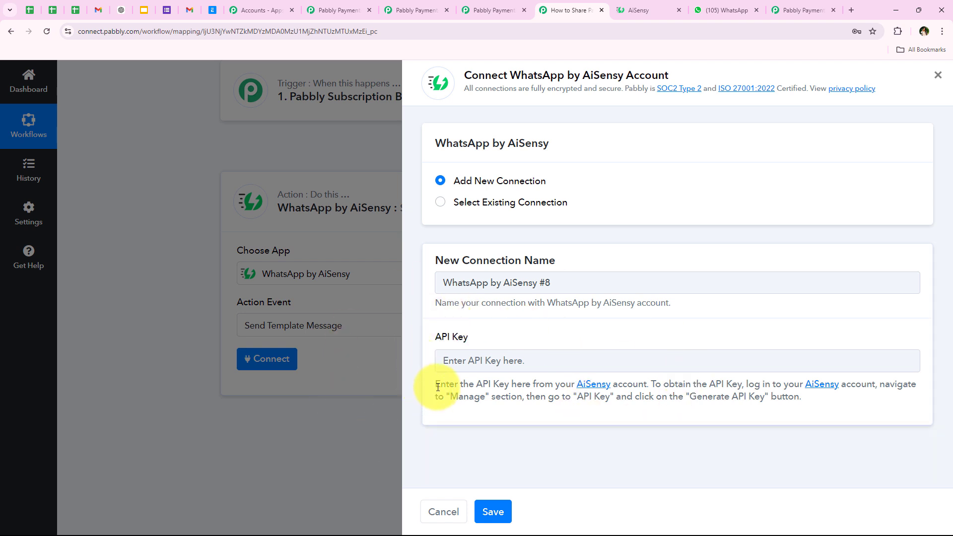
{"action": "left_click_drag", "start_coordinate": [438, 388], "coordinate": [851, 410]}
{"action": "left_click", "coordinate": [848, 414]}
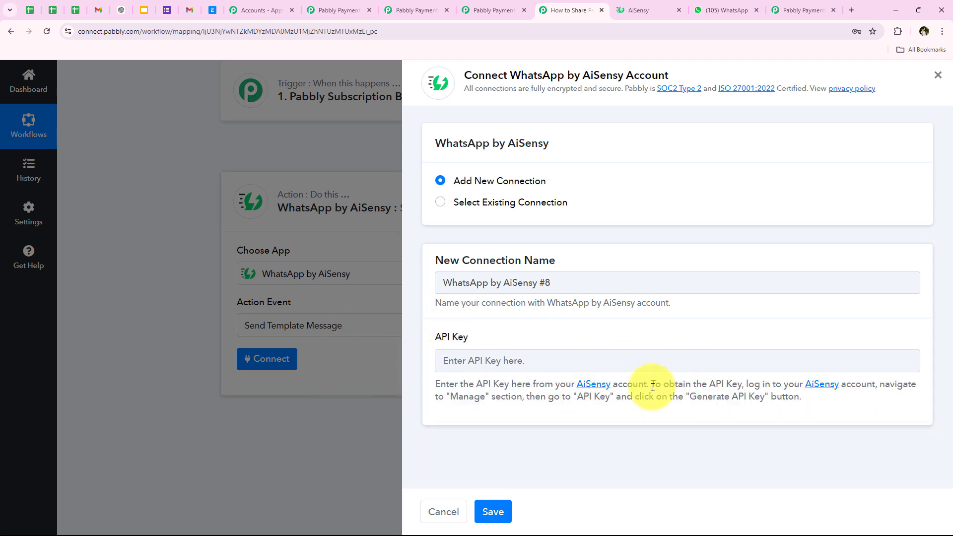
{"action": "left_click_drag", "start_coordinate": [653, 388], "coordinate": [749, 389]}
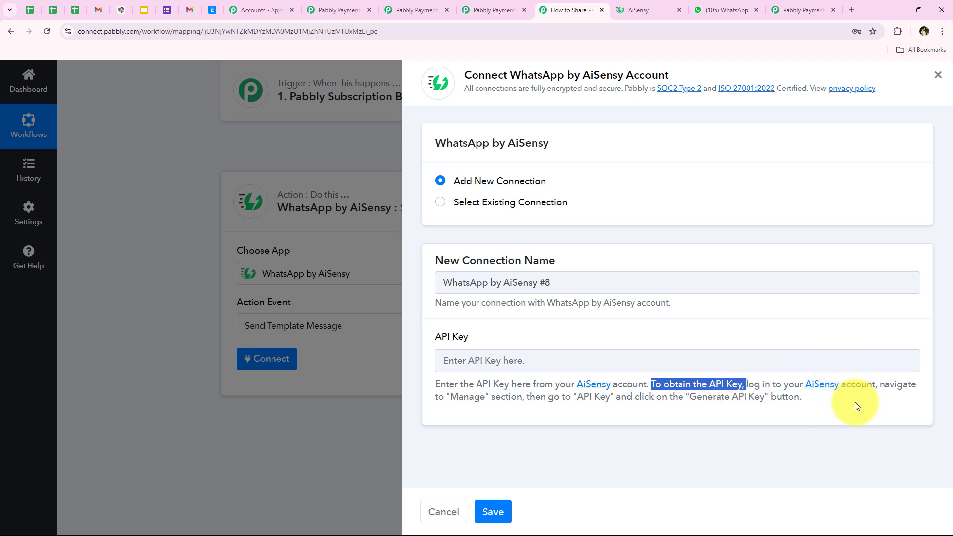
{"action": "left_click_drag", "start_coordinate": [450, 396], "coordinate": [490, 397]}
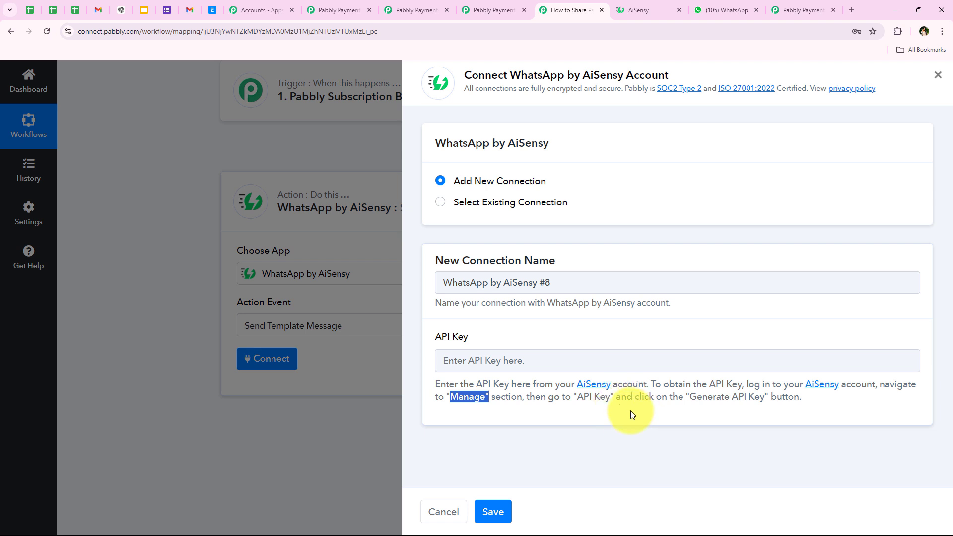
{"action": "left_click", "coordinate": [779, 434]}
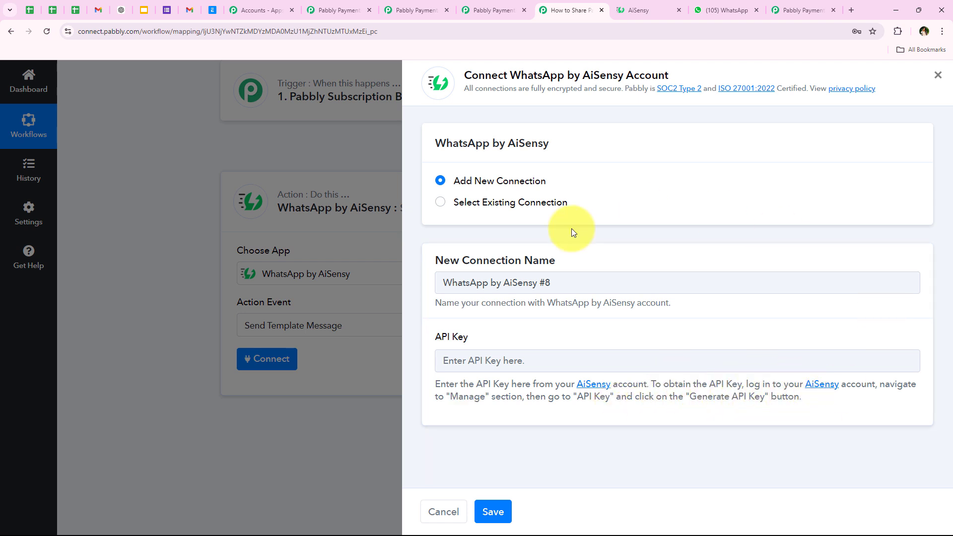
- In AiSensy, go to Manage > API Key and look over the existing key
{"action": "left_click", "coordinate": [647, 6]}
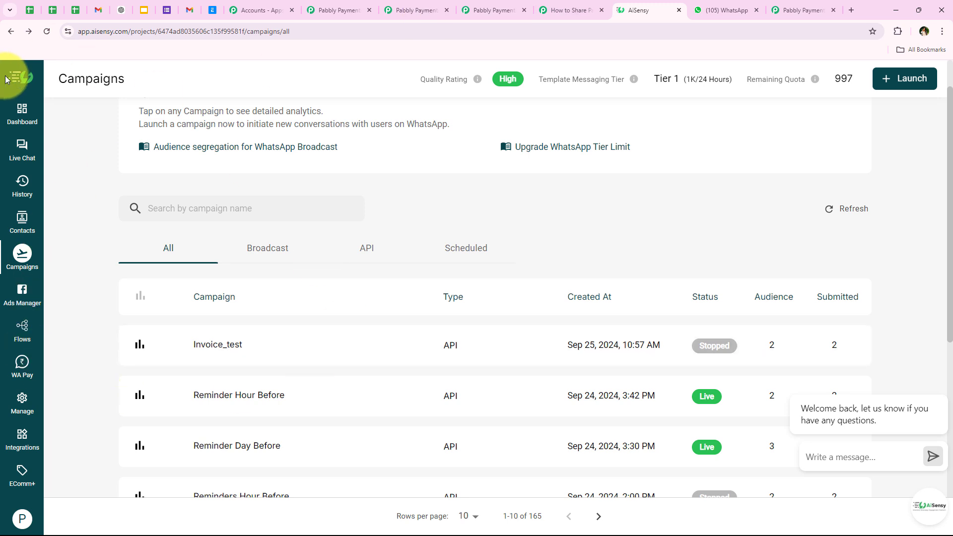
{"action": "left_click", "coordinate": [22, 406]}
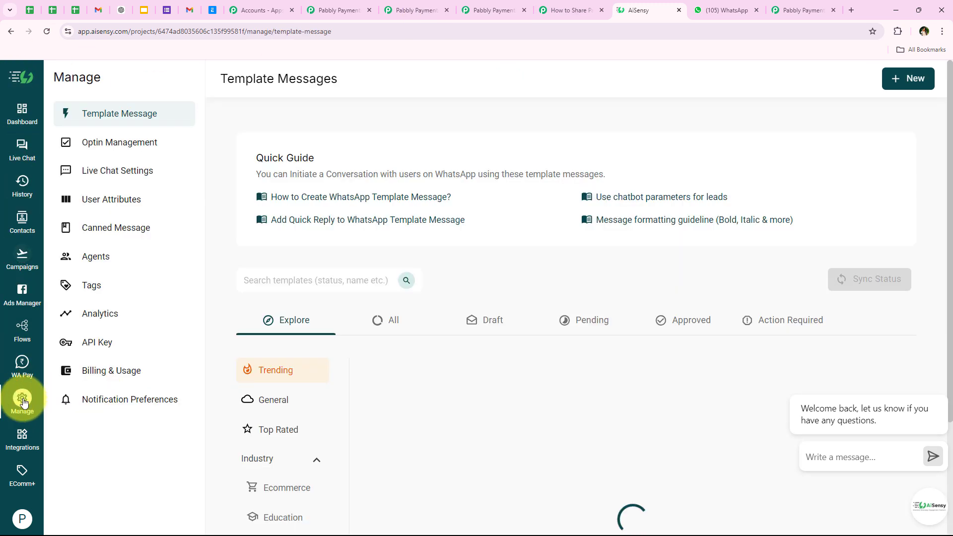
{"action": "left_click", "coordinate": [108, 350]}
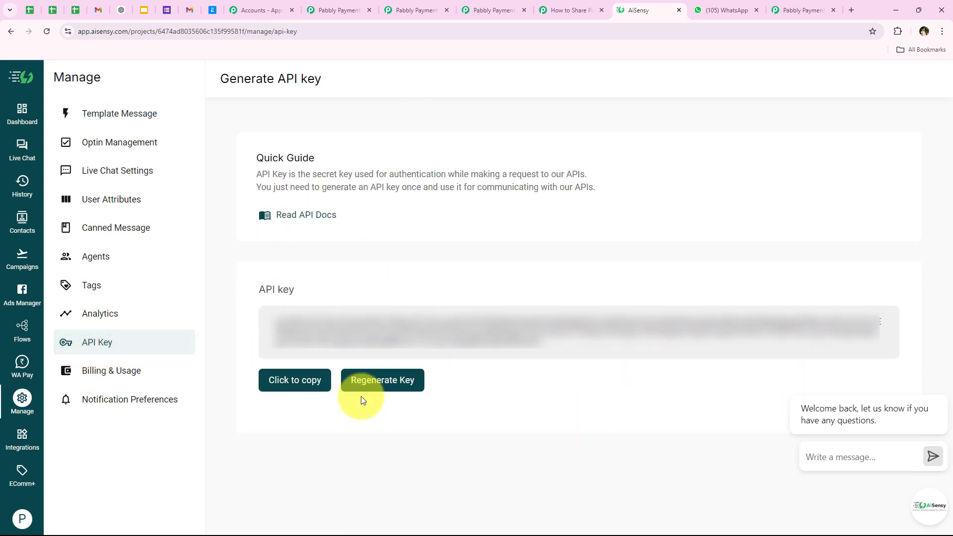
{"action": "left_click_drag", "start_coordinate": [585, 345], "coordinate": [261, 315]}
{"action": "left_click", "coordinate": [317, 301]}
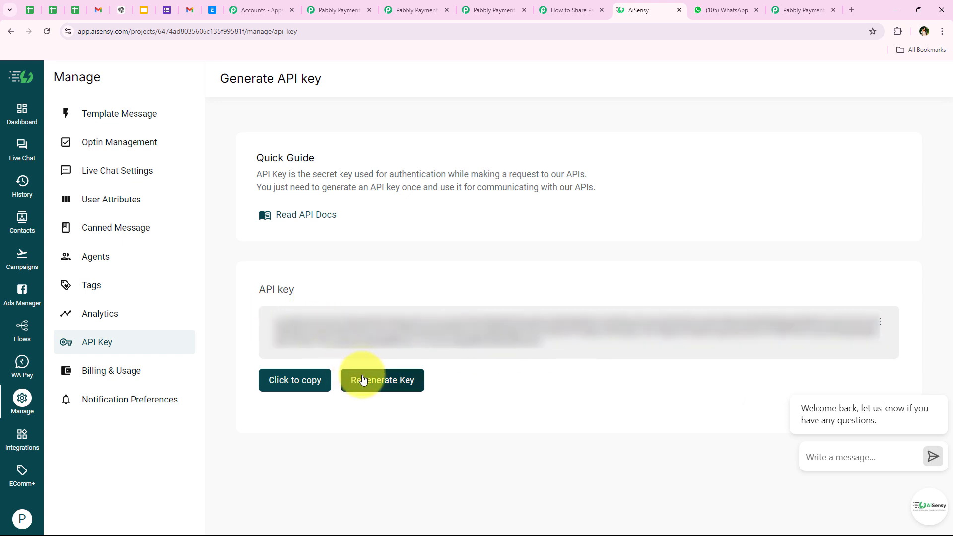
- Regenerate the API key, copy it, and return to the Pabbly connection form
{"action": "left_click", "coordinate": [371, 387]}
{"action": "left_click", "coordinate": [662, 348]}
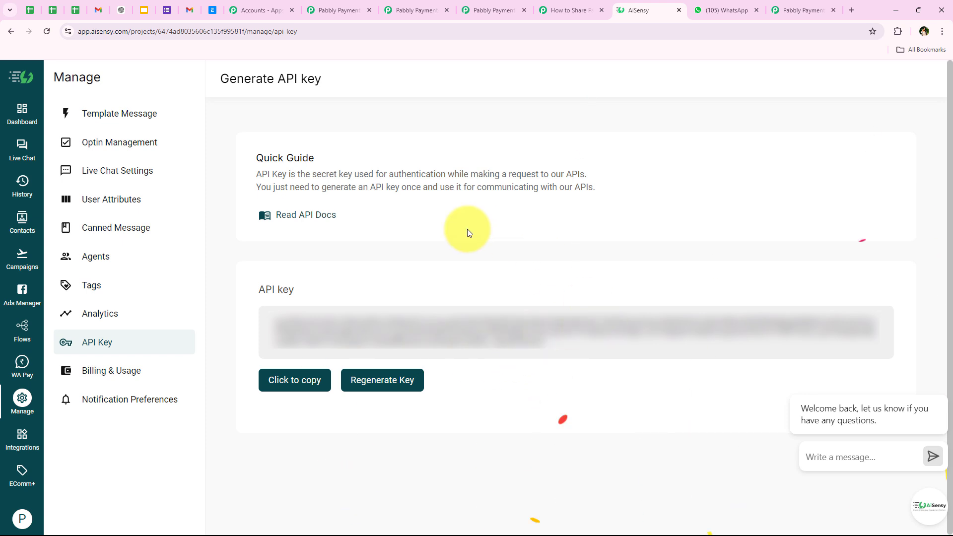
{"action": "left_click", "coordinate": [304, 387]}
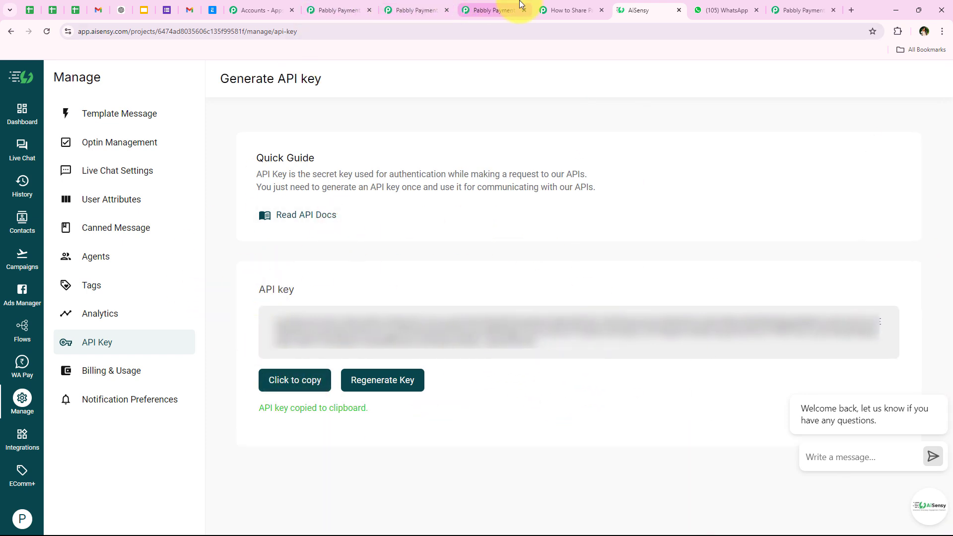
{"action": "left_click", "coordinate": [571, 10]}
{"action": "right_click", "coordinate": [535, 371]}
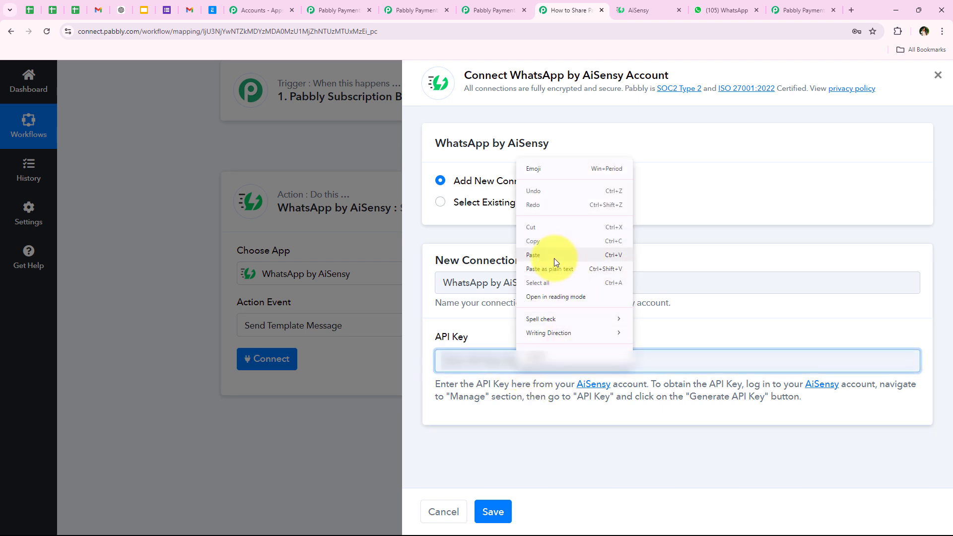
- Paste the AiSensy API key, save the connection, and locate the new Campaign Name field
{"action": "left_click", "coordinate": [534, 255]}
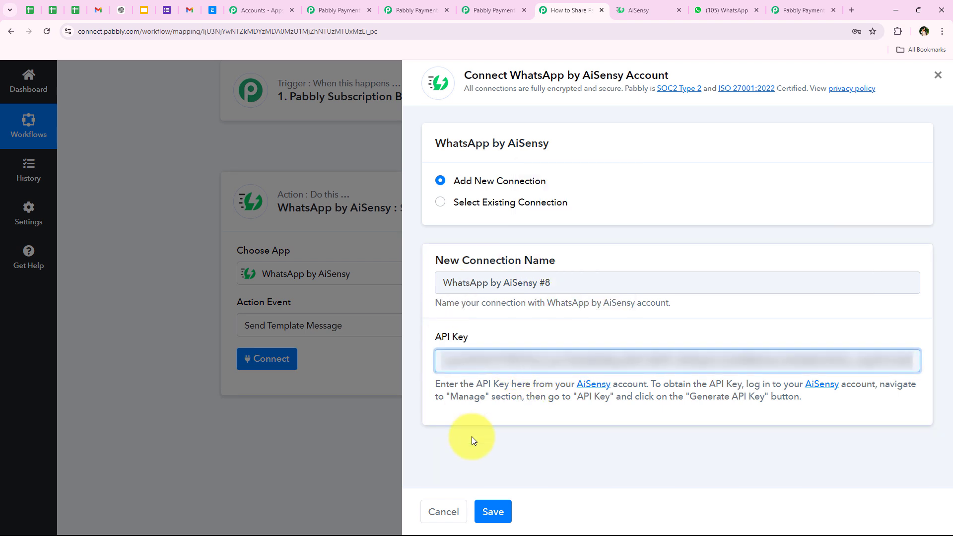
{"action": "left_click", "coordinate": [492, 512]}
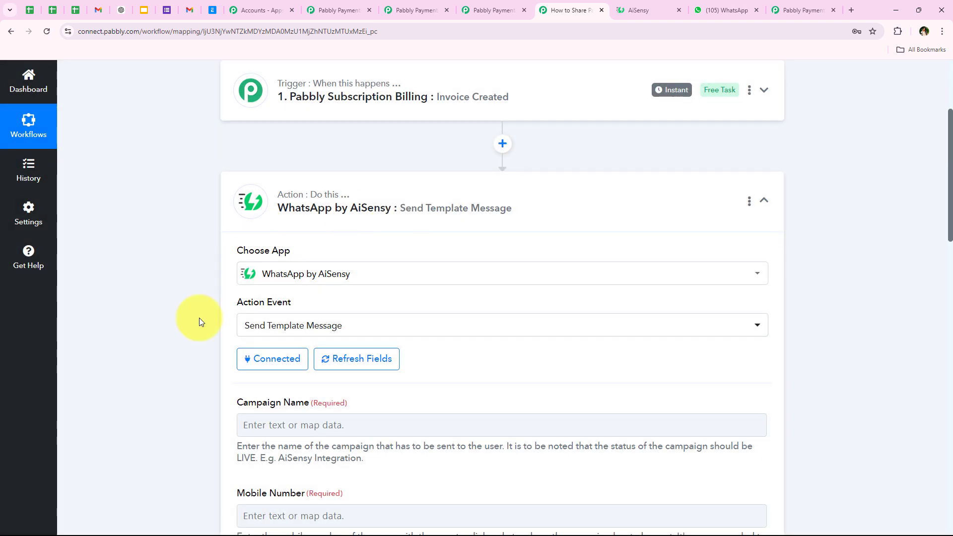
{"action": "scroll", "coordinate": [128, 355], "scroll_direction": "down", "scroll_amount": 3}
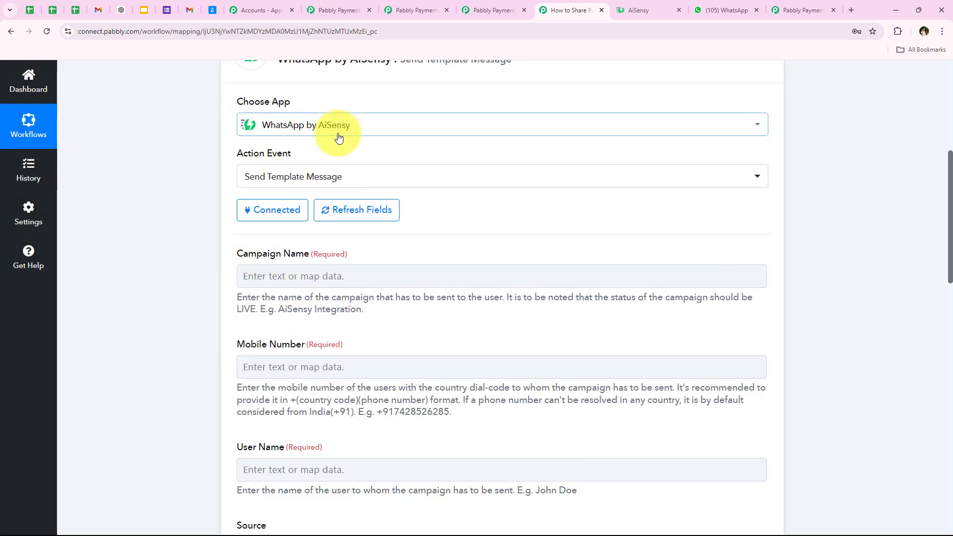
{"action": "scroll", "coordinate": [210, 315], "scroll_direction": "down", "scroll_amount": 2}
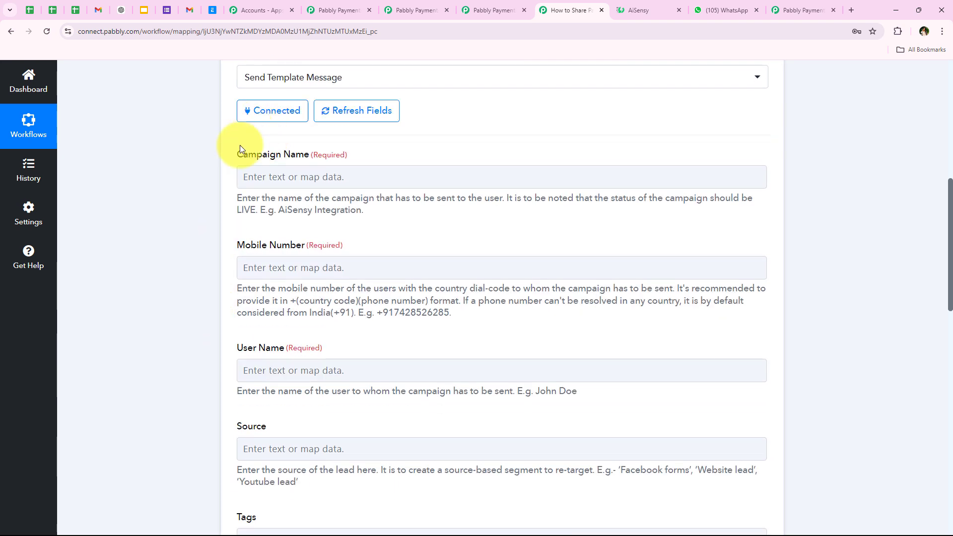
{"action": "left_click_drag", "start_coordinate": [266, 161], "coordinate": [308, 160]}
{"action": "left_click", "coordinate": [193, 190]}
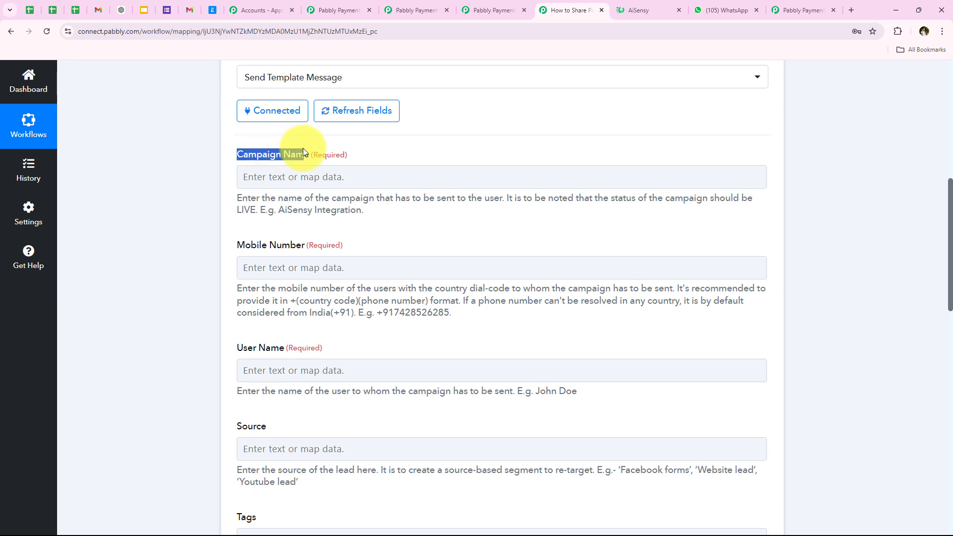
{"action": "left_click_drag", "start_coordinate": [303, 149], "coordinate": [307, 148]}
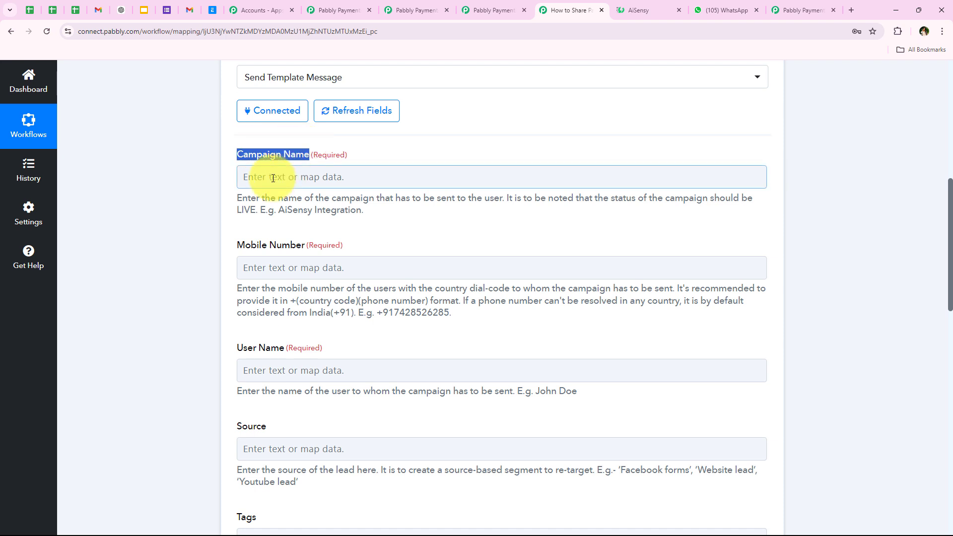
{"action": "key", "text": "ctrl+Tab"}
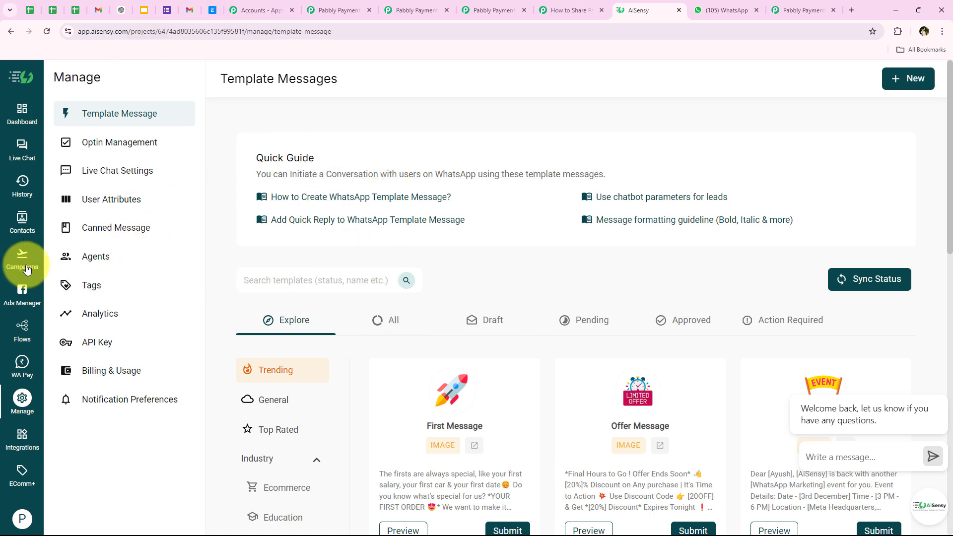
- Preview billing_invoice2 under All templates, noting its user name and invoice amount placeholders
{"action": "left_click", "coordinate": [386, 320]}
{"action": "scroll", "coordinate": [481, 298], "scroll_direction": "down", "scroll_amount": 5}
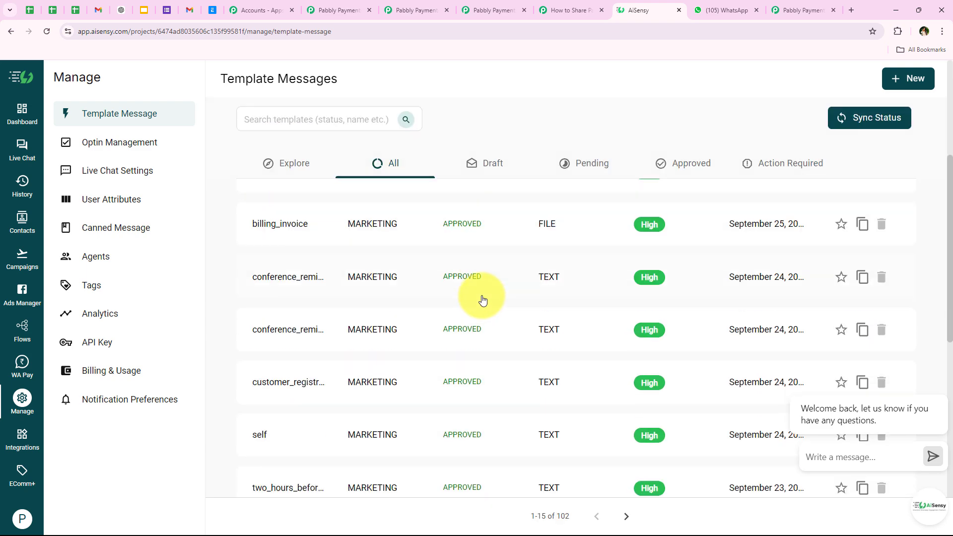
{"action": "scroll", "coordinate": [447, 238], "scroll_direction": "up", "scroll_amount": 1}
{"action": "scroll", "coordinate": [234, 347], "scroll_direction": "up", "scroll_amount": 1}
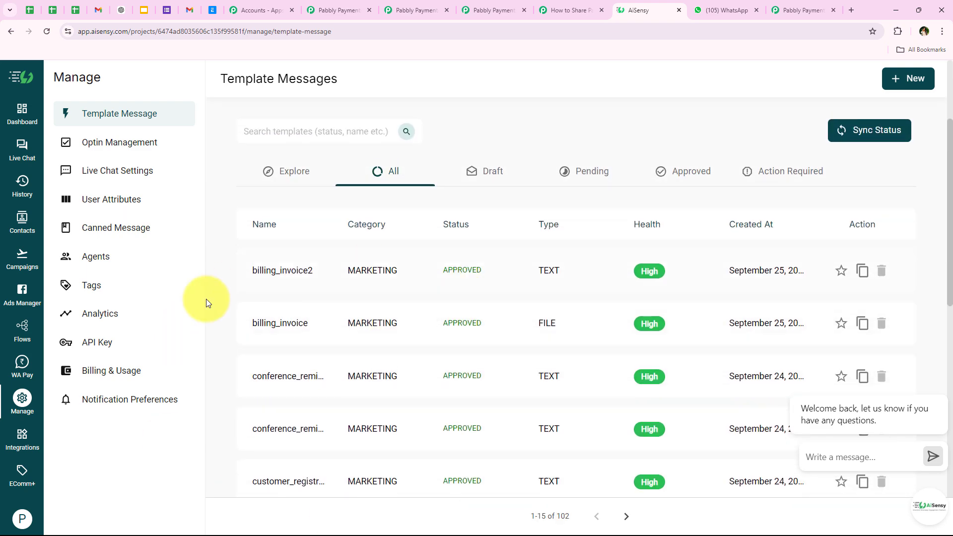
{"action": "left_click", "coordinate": [263, 274]}
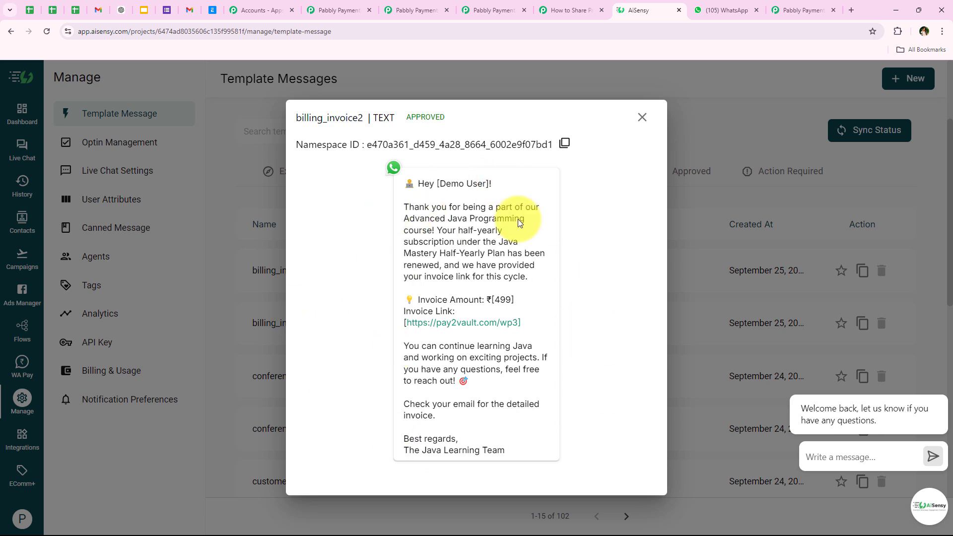
{"action": "left_click_drag", "start_coordinate": [420, 188], "coordinate": [488, 186]}
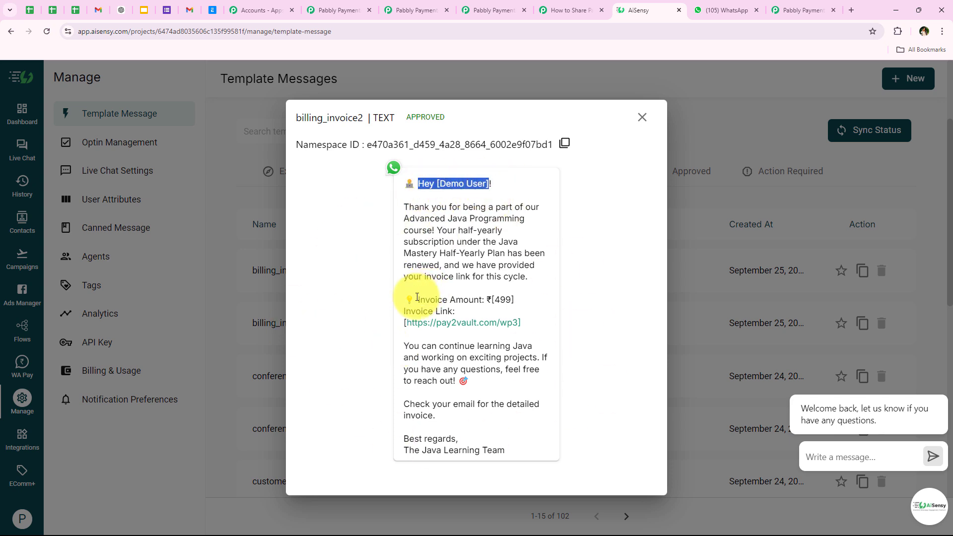
{"action": "left_click_drag", "start_coordinate": [417, 298], "coordinate": [500, 299]}
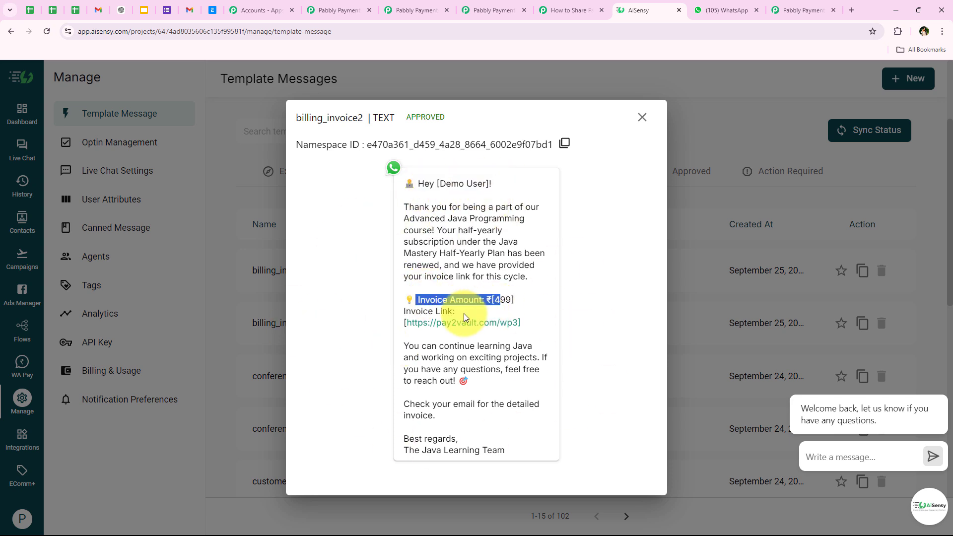
{"action": "left_click", "coordinate": [641, 118]}
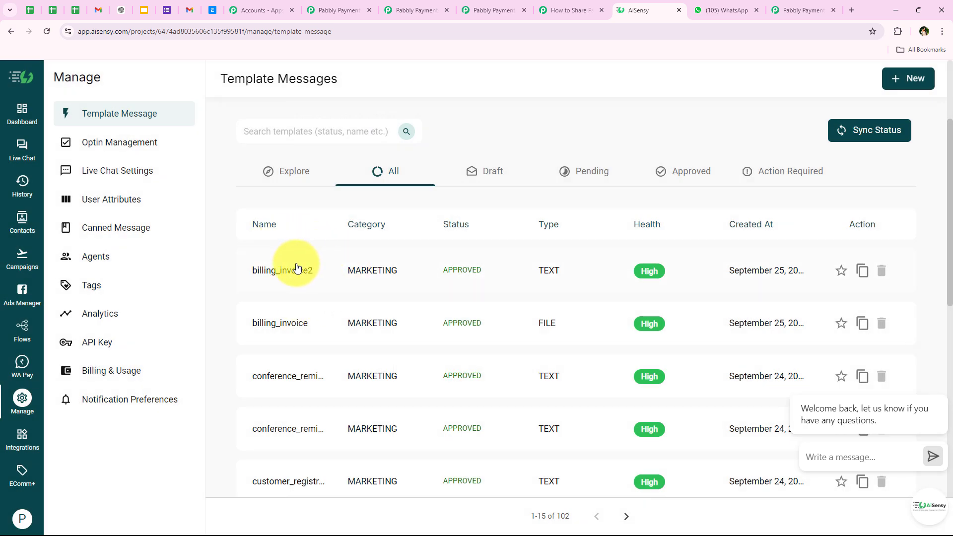
{"action": "left_click", "coordinate": [566, 10]}
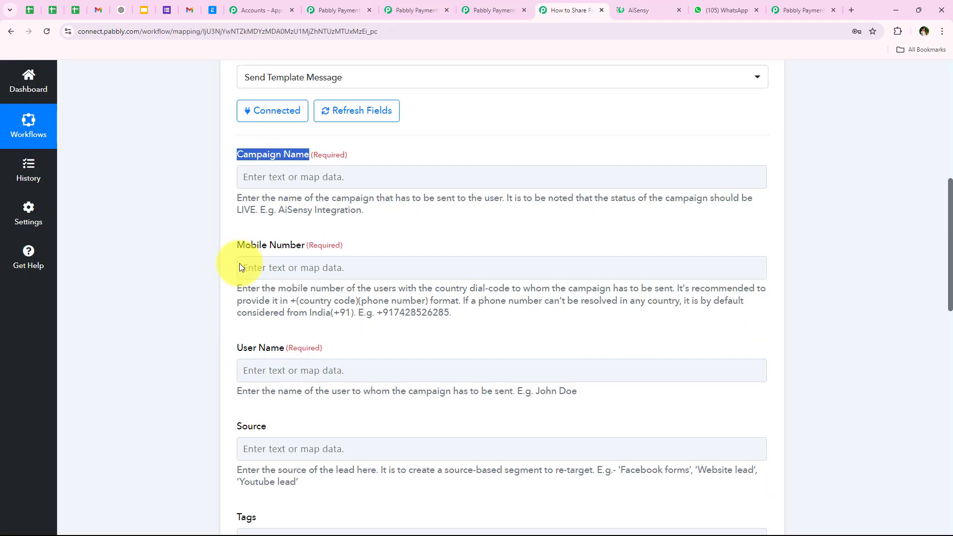
{"action": "left_click", "coordinate": [240, 268]}
{"action": "left_click", "coordinate": [640, 10]}
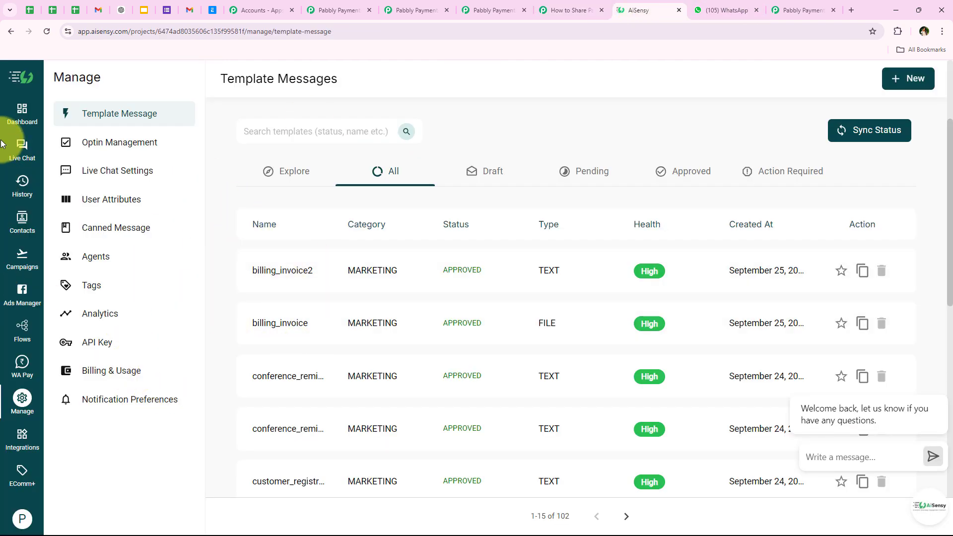
- Start a new API campaign named billing_invoice using the billing_invoice2 template
{"action": "left_click", "coordinate": [22, 257]}
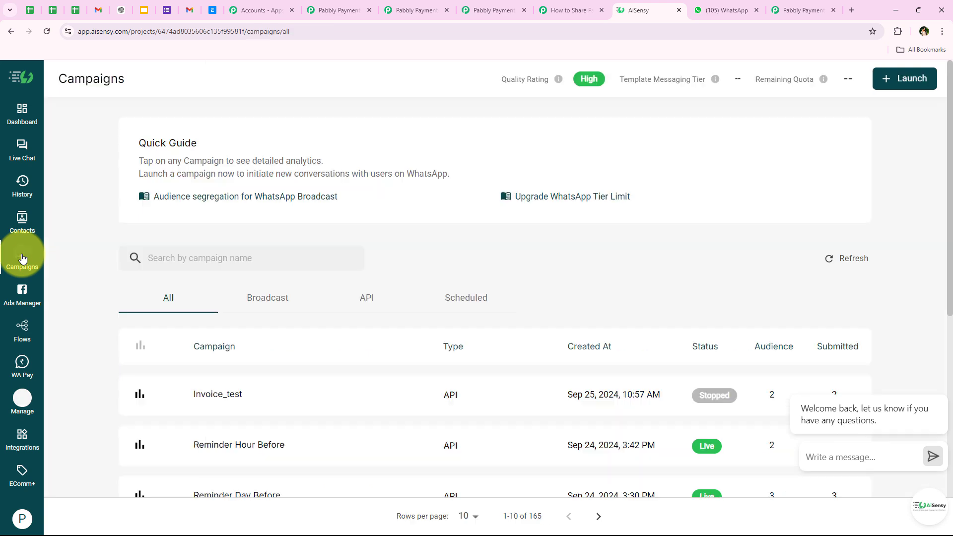
{"action": "left_click", "coordinate": [922, 86]}
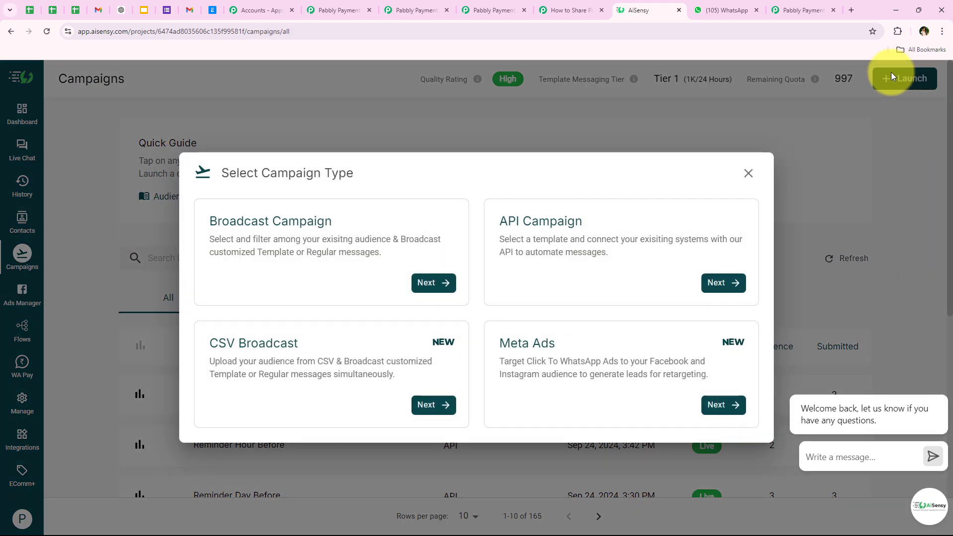
{"action": "left_click", "coordinate": [722, 284]}
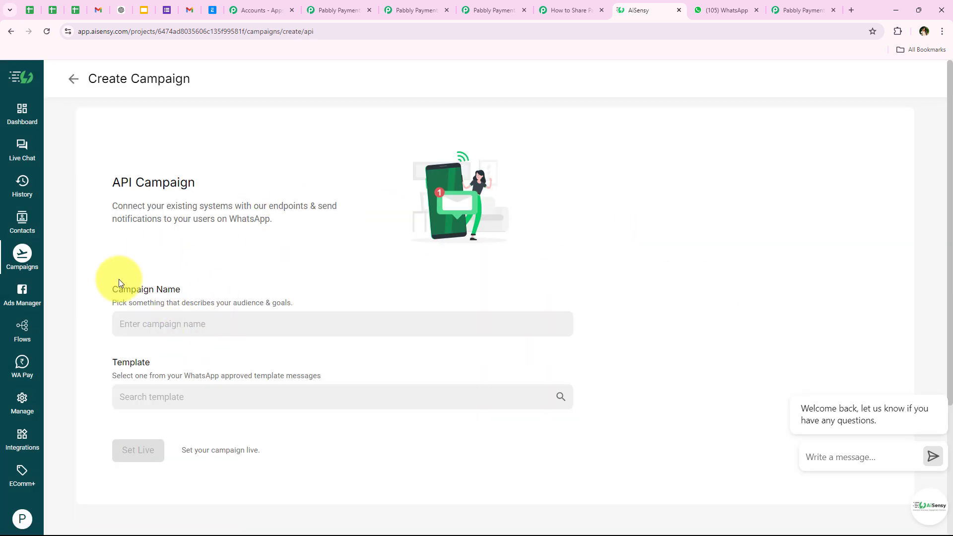
{"action": "left_click_drag", "start_coordinate": [113, 293], "coordinate": [193, 292]}
{"action": "left_click", "coordinate": [171, 313]}
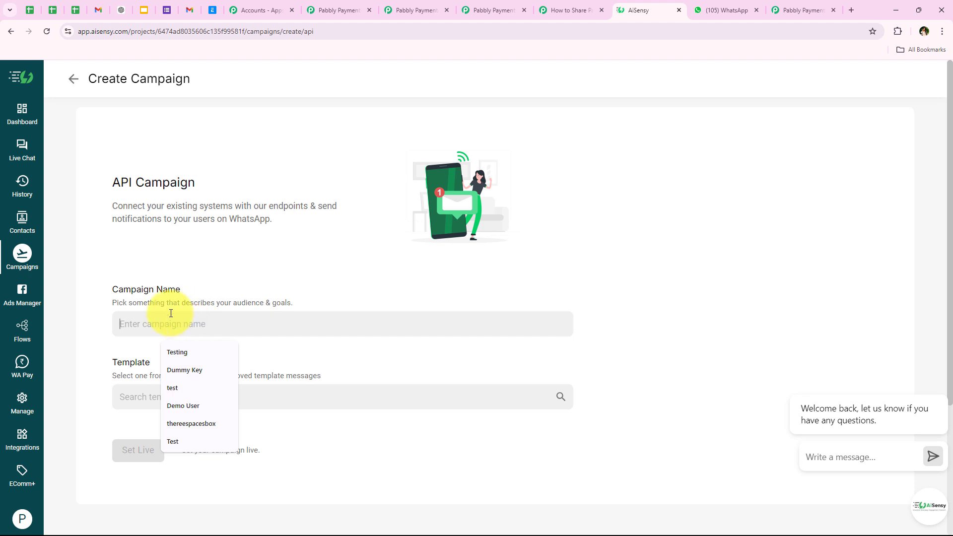
{"action": "type", "text": "billing_invoice"}
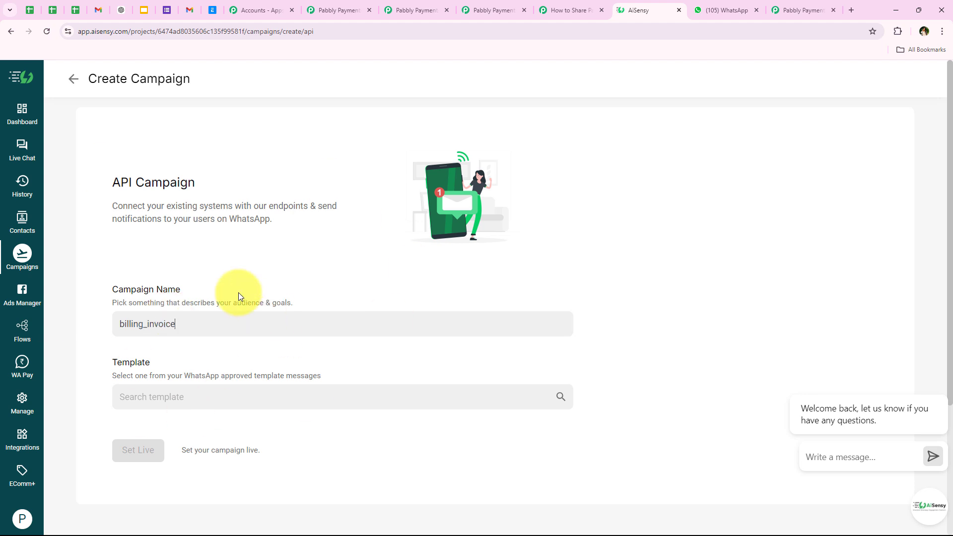
{"action": "left_click_drag", "start_coordinate": [111, 366], "coordinate": [159, 366]}
{"action": "left_click", "coordinate": [185, 392]}
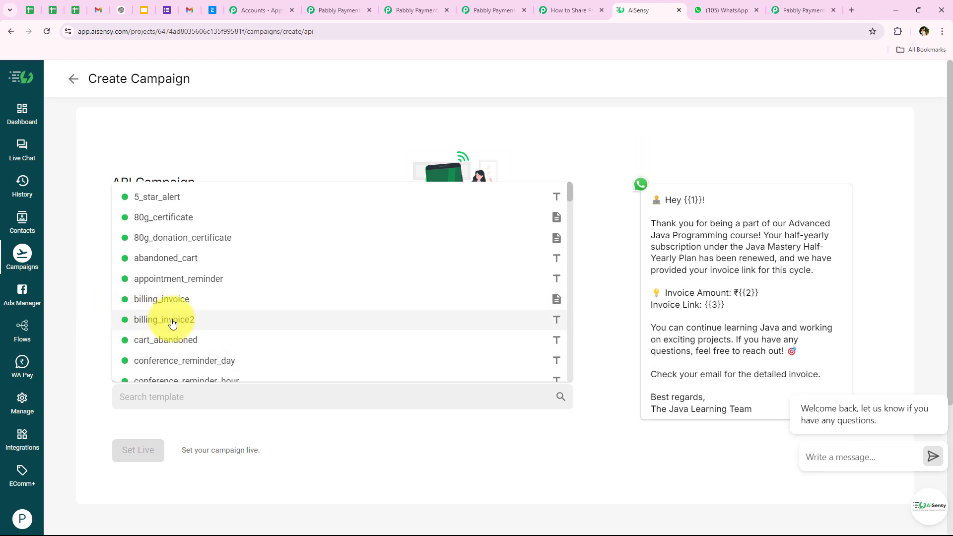
{"action": "left_click", "coordinate": [173, 324]}
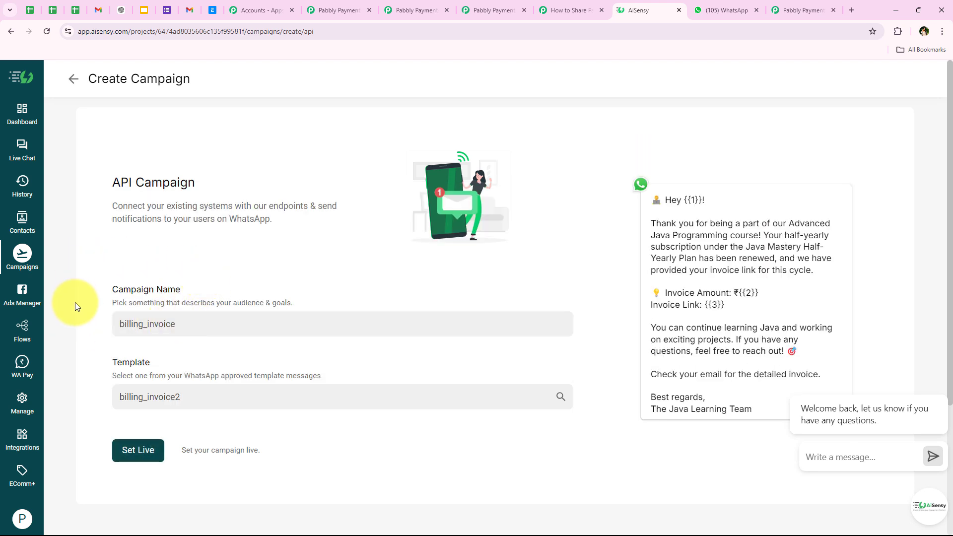
- Set the campaign live, open its overview, and select its name for copying
{"action": "left_click", "coordinate": [138, 451]}
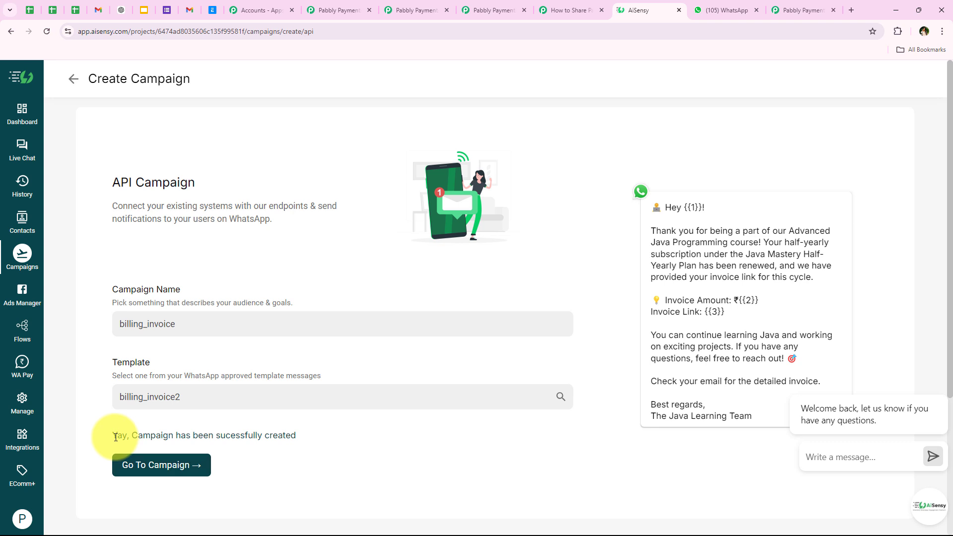
{"action": "left_click_drag", "start_coordinate": [113, 436], "coordinate": [305, 439]}
{"action": "left_click", "coordinate": [224, 461]}
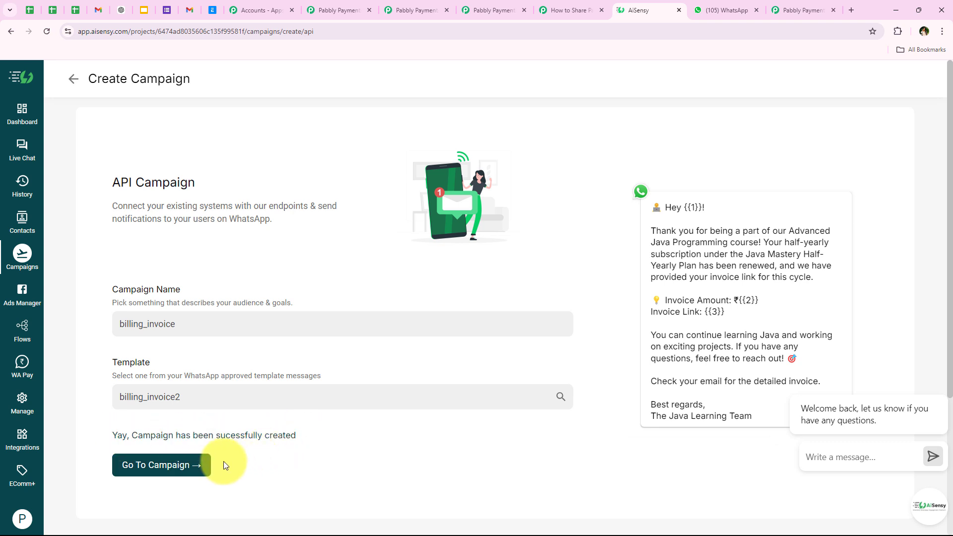
{"action": "left_click", "coordinate": [136, 472]}
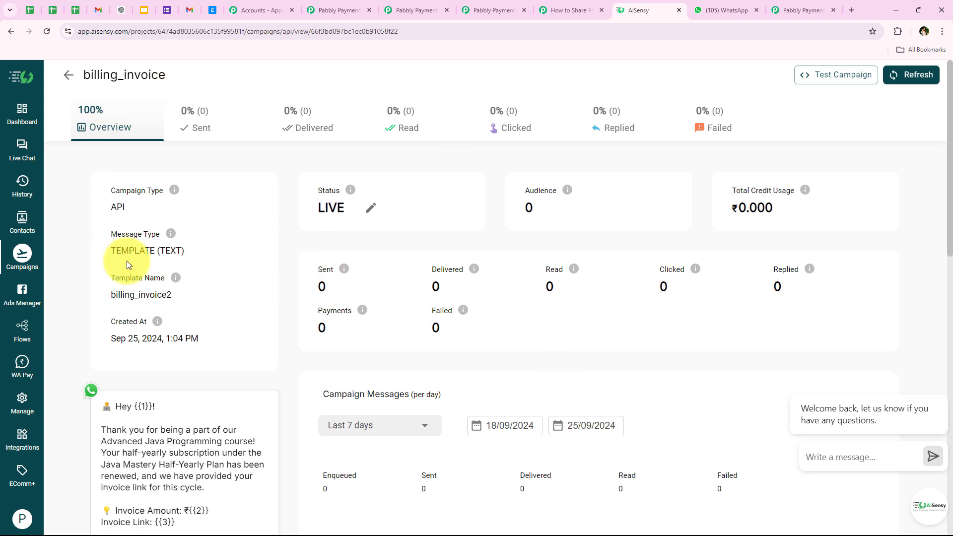
{"action": "scroll", "coordinate": [137, 325], "scroll_direction": "down", "scroll_amount": 3}
{"action": "scroll", "coordinate": [134, 328], "scroll_direction": "up", "scroll_amount": 3}
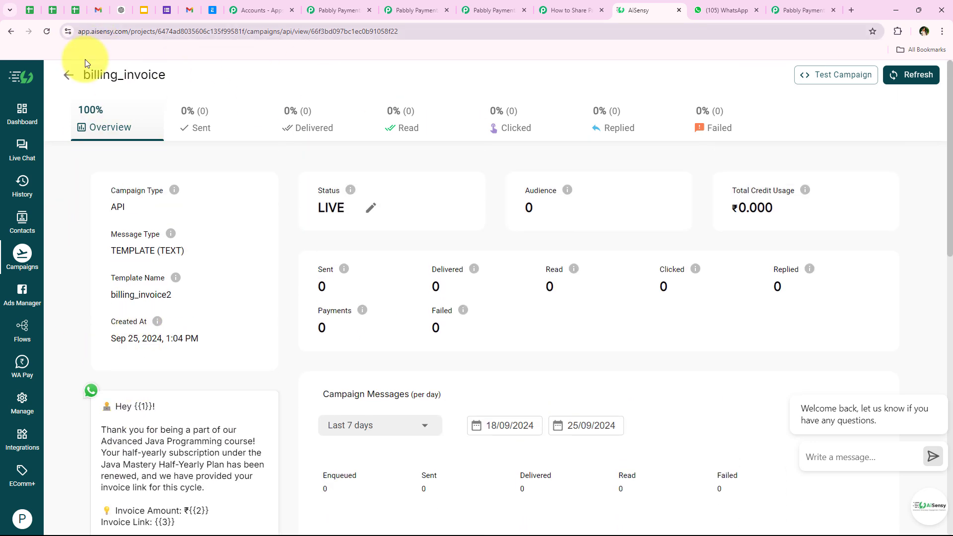
{"action": "double_click", "coordinate": [91, 78]}
{"action": "key", "text": "ctrl+c"}
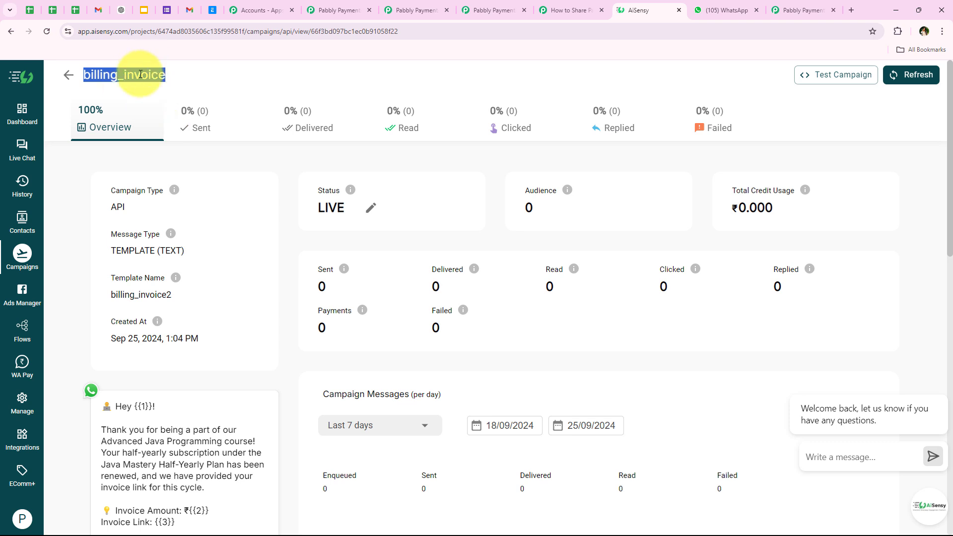
{"action": "left_click", "coordinate": [563, 10]}
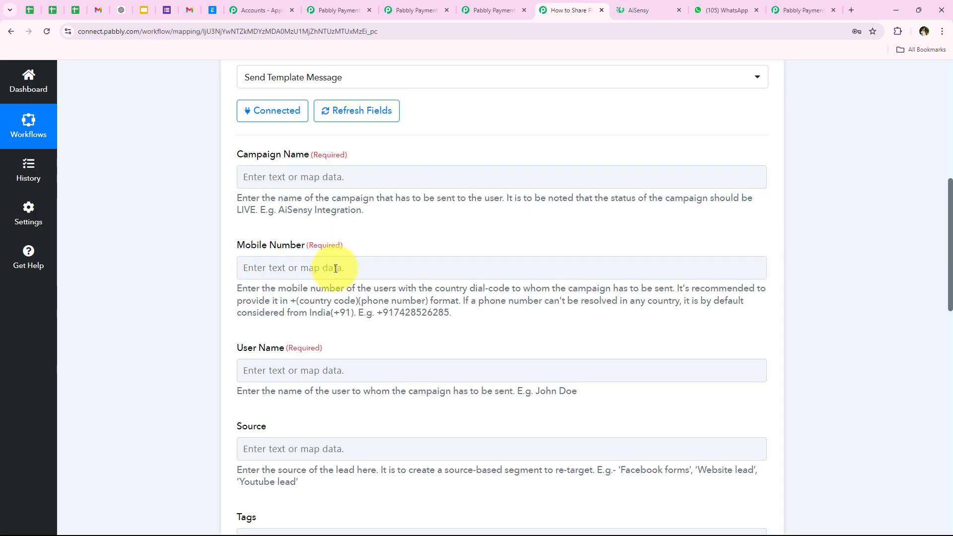
- Paste billing_invoice into the AiSensy Campaign Name field
{"action": "left_click", "coordinate": [277, 176]}
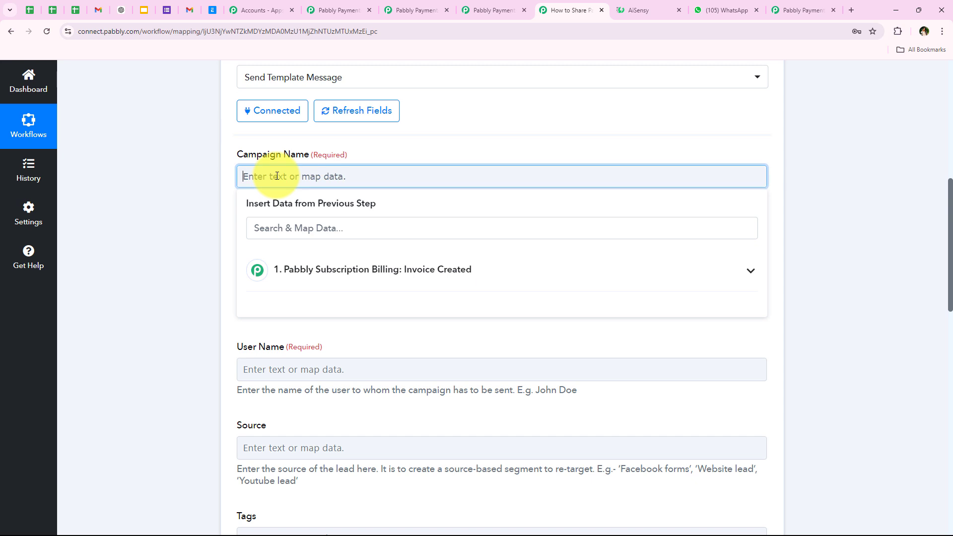
{"action": "key", "text": "ctrl+v"}
{"action": "left_click", "coordinate": [213, 202]}
{"action": "scroll", "coordinate": [195, 296], "scroll_direction": "down", "scroll_amount": 1}
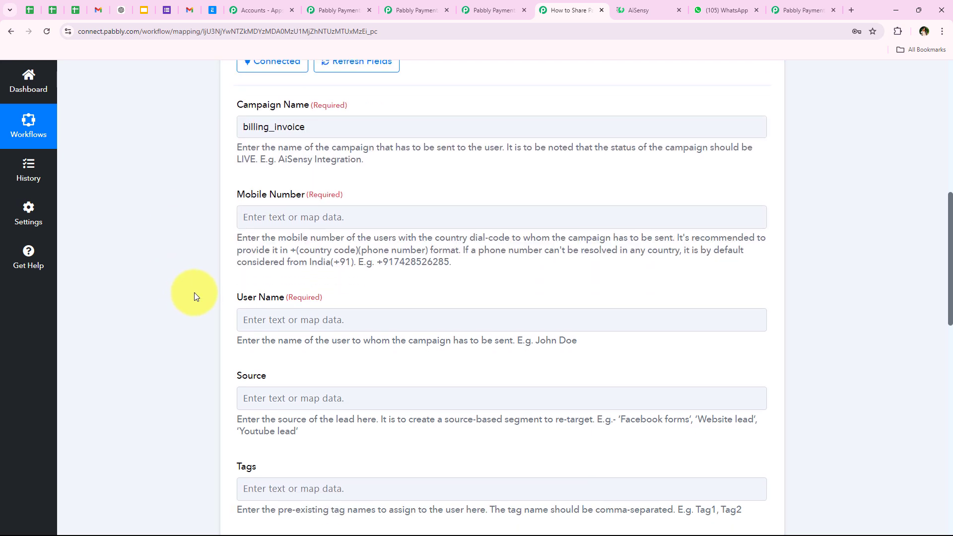
{"action": "scroll", "coordinate": [208, 299], "scroll_direction": "up", "scroll_amount": 1}
{"action": "scroll", "coordinate": [207, 299], "scroll_direction": "down", "scroll_amount": 1}
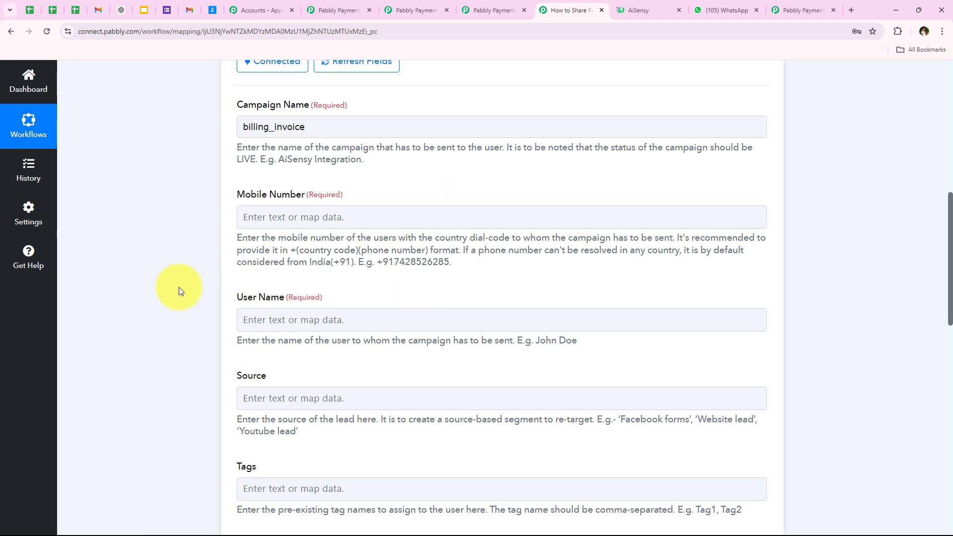
{"action": "scroll", "coordinate": [199, 278], "scroll_direction": "down", "scroll_amount": 1}
{"action": "left_click", "coordinate": [317, 168]}
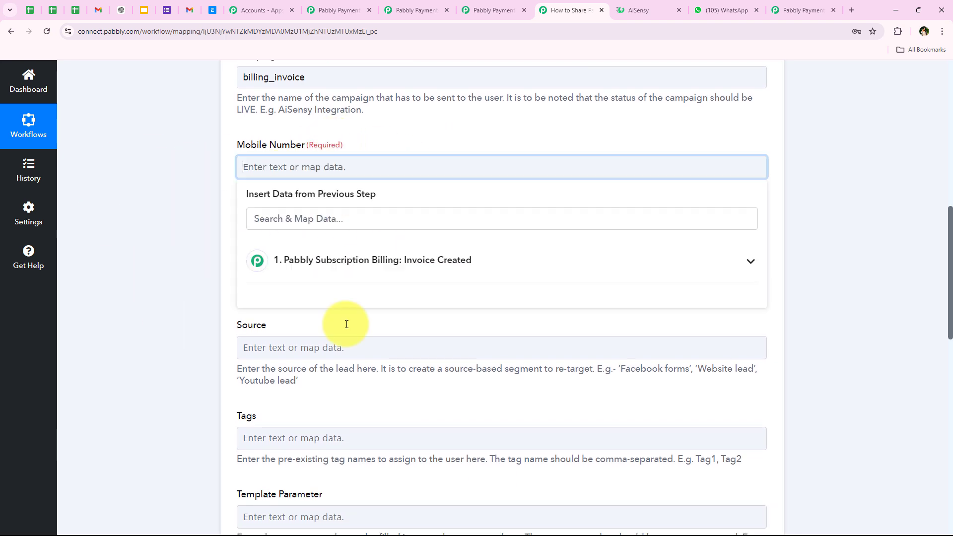
{"action": "left_click", "coordinate": [162, 219]}
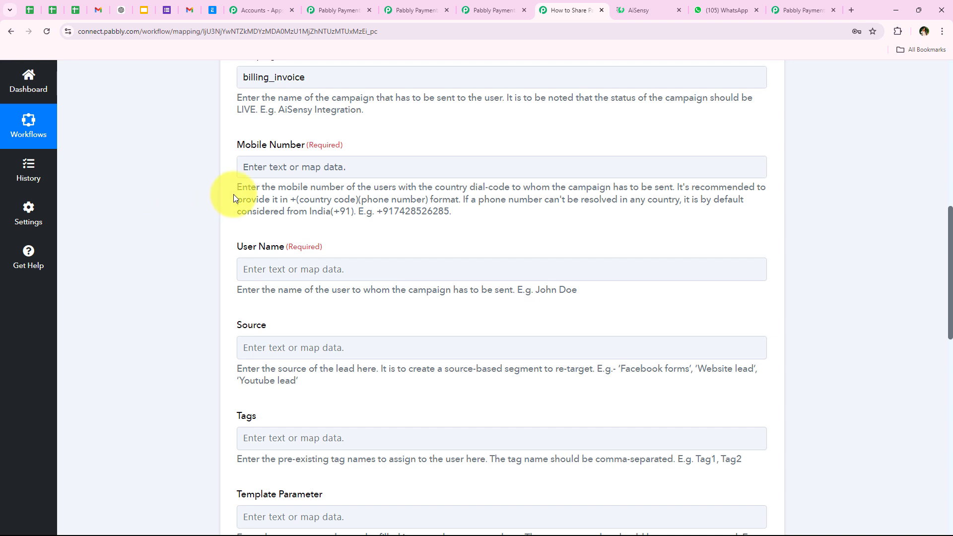
{"action": "left_click", "coordinate": [241, 169]}
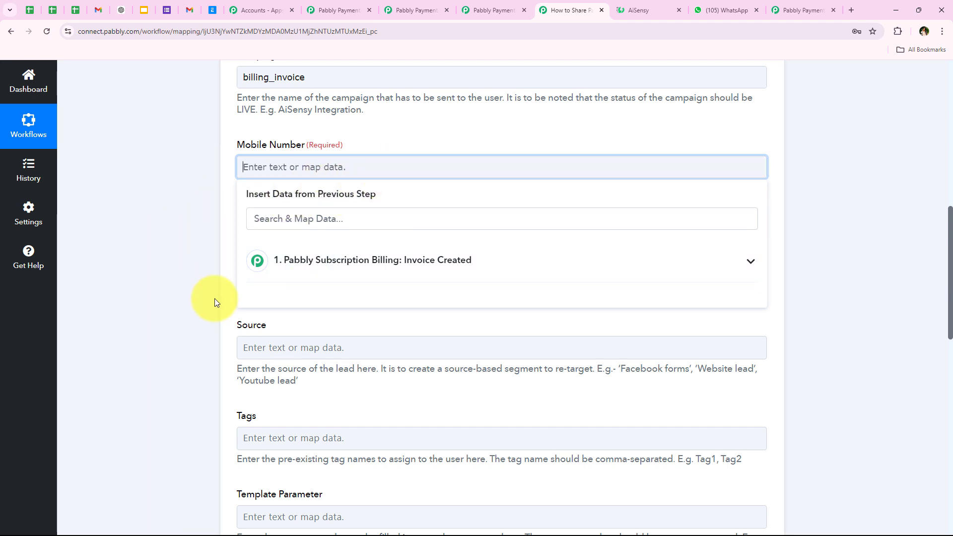
{"action": "left_click", "coordinate": [384, 272]}
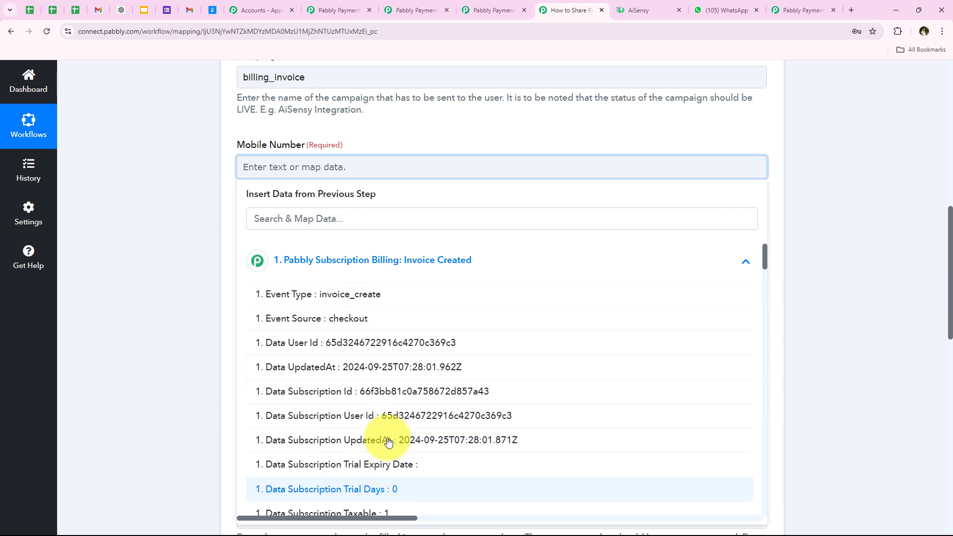
{"action": "left_click", "coordinate": [348, 269]}
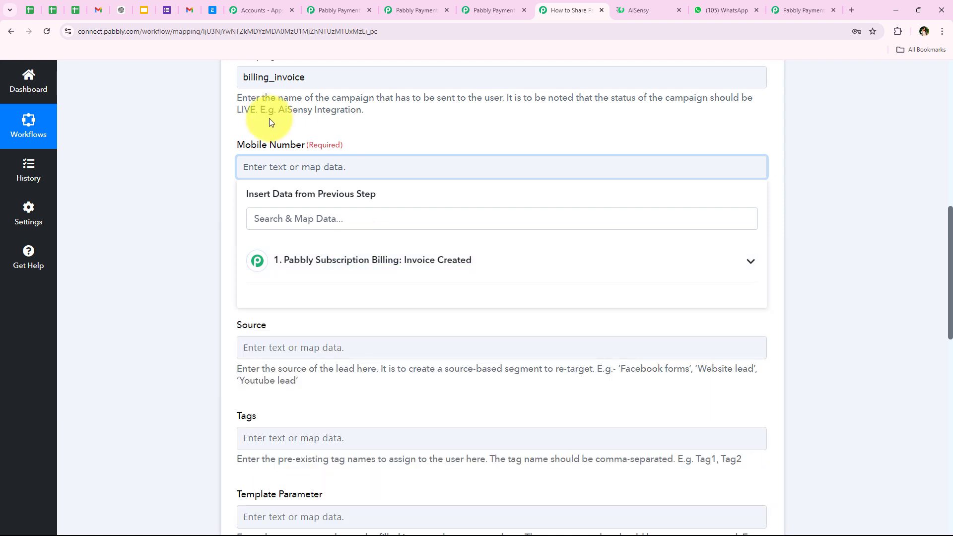
{"action": "left_click", "coordinate": [189, 288]}
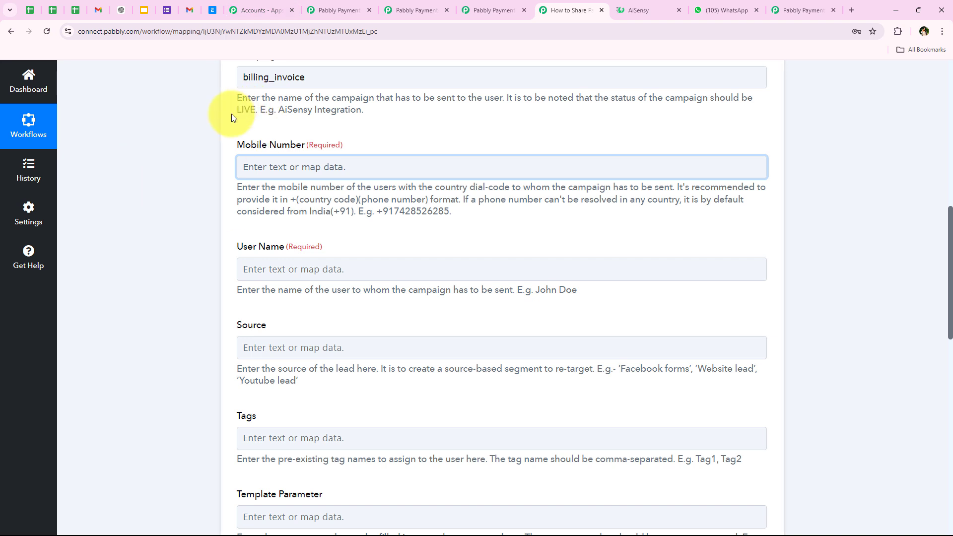
{"action": "left_click_drag", "start_coordinate": [287, 151], "coordinate": [302, 150]}
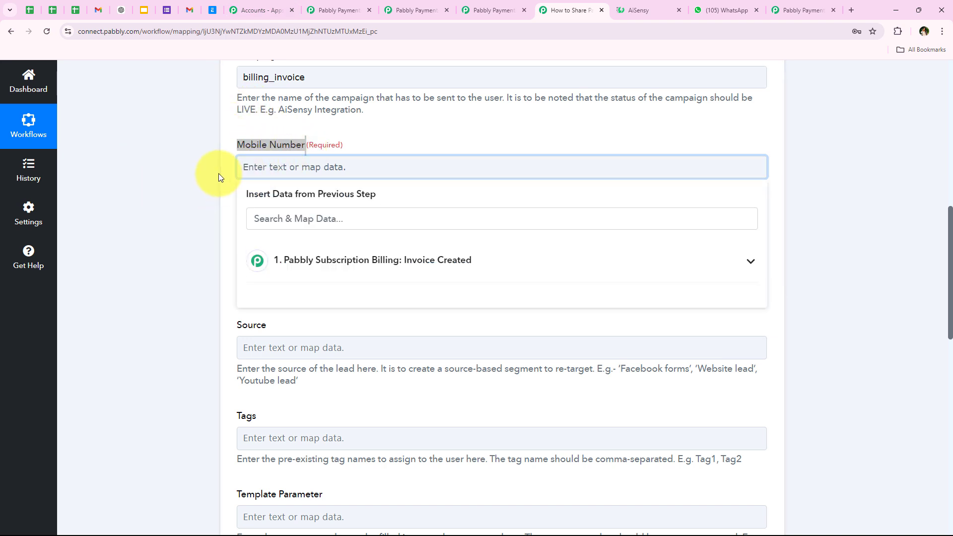
{"action": "type", "text": "999999999999"}
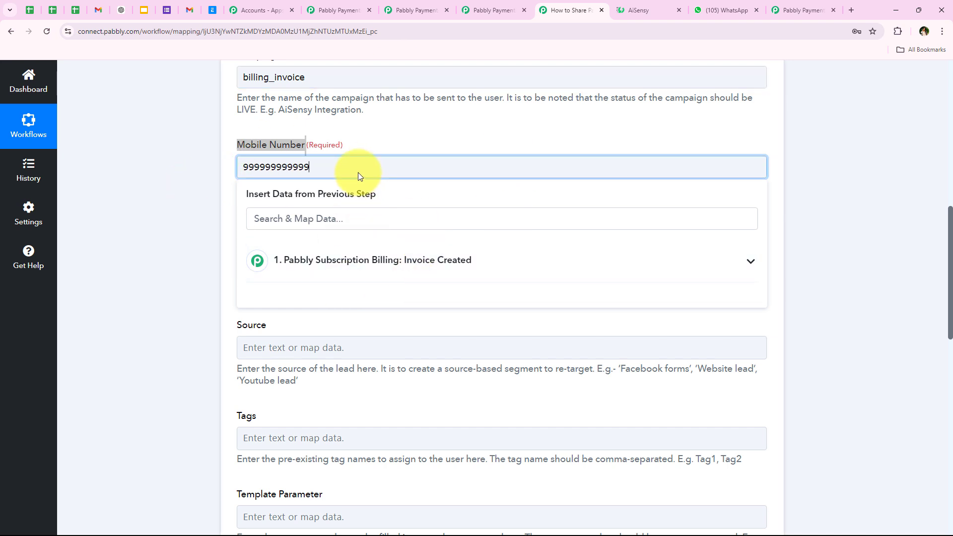
{"action": "left_click_drag", "start_coordinate": [360, 176], "coordinate": [226, 172]}
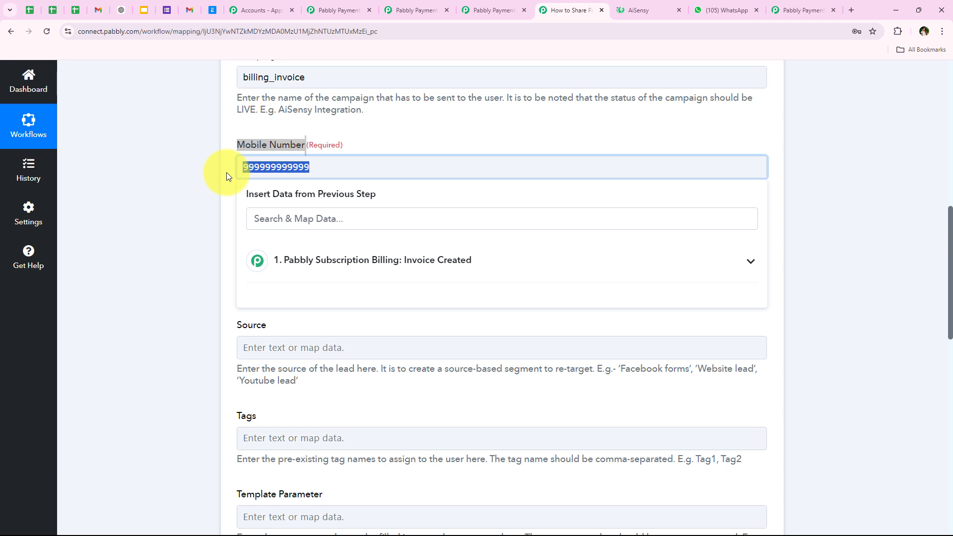
{"action": "key", "text": "BackSpace"}
- Map Mobile Number to Data Subscription Customer Phone via a 'phon' search
{"action": "left_click", "coordinate": [333, 263]}
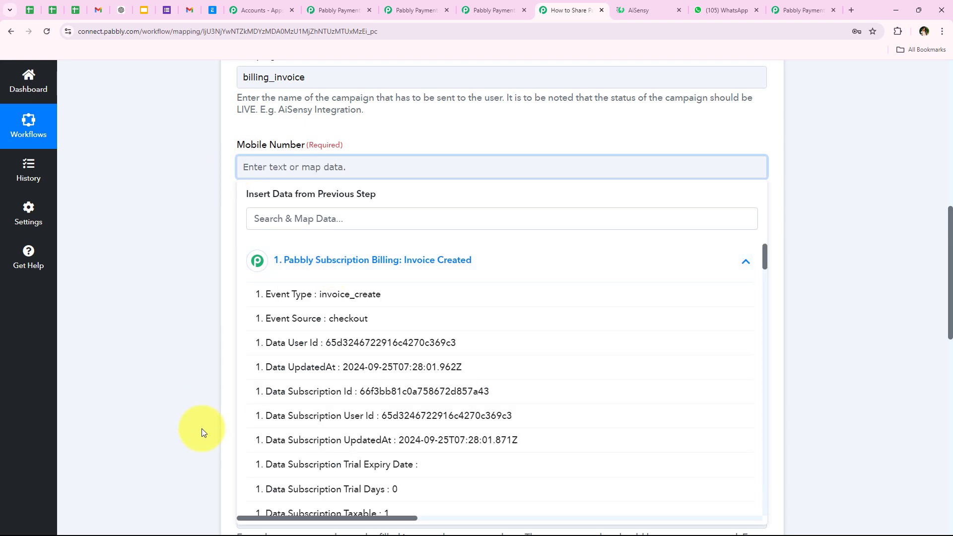
{"action": "left_click", "coordinate": [345, 219]}
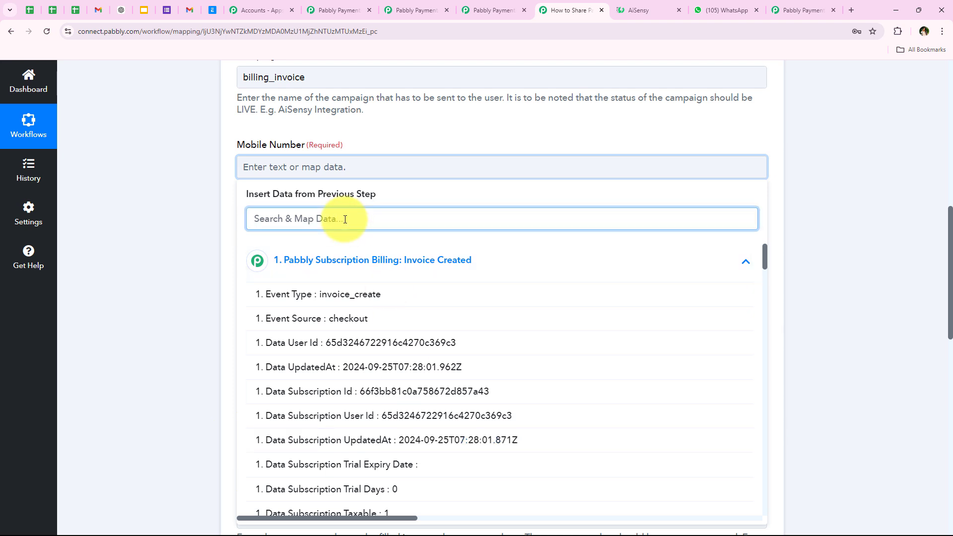
{"action": "type", "text": "phon"}
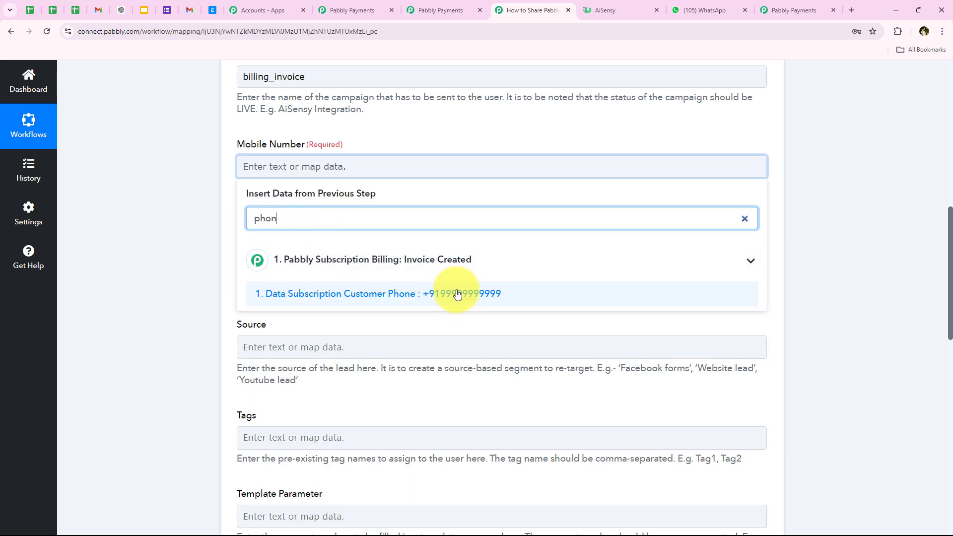
{"action": "left_click", "coordinate": [454, 293]}
{"action": "left_click", "coordinate": [222, 193]}
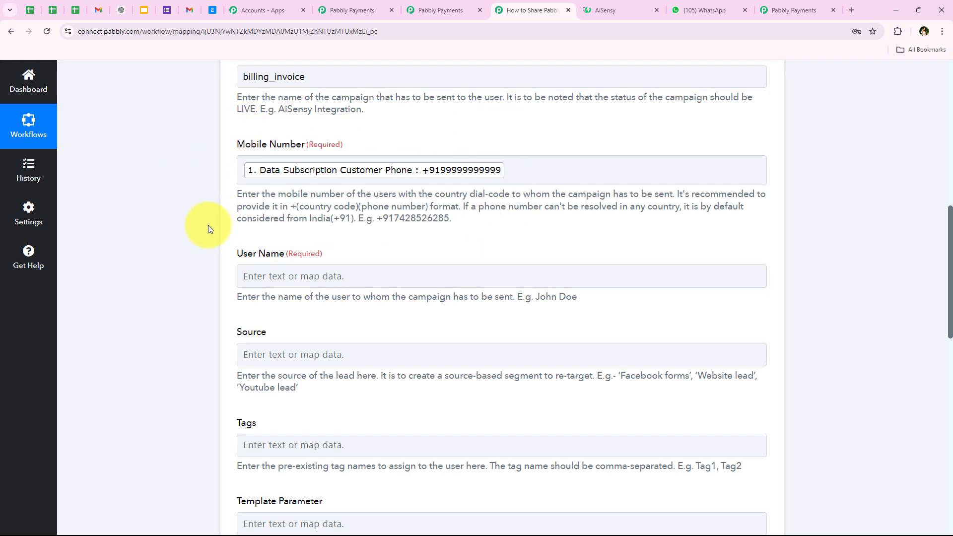
- Review the AiSensy User Name field and its hint text
{"action": "mouse_move", "coordinate": [236, 260]}
{"action": "left_mouse_down"}
{"action": "mouse_move", "coordinate": [271, 262]}
{"action": "mouse_move", "coordinate": [239, 260]}
{"action": "left_mouse_up"}
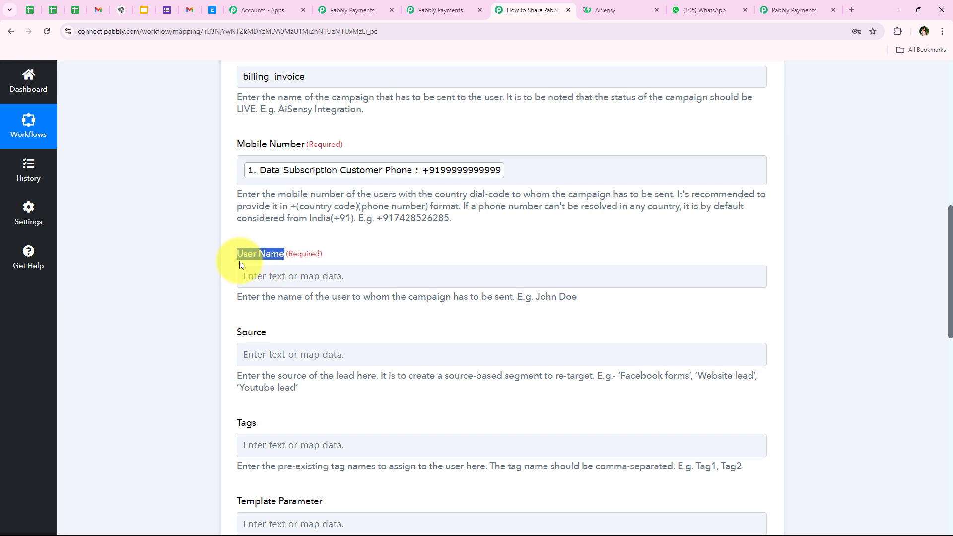
{"action": "left_click_drag", "start_coordinate": [237, 296], "coordinate": [304, 305]}
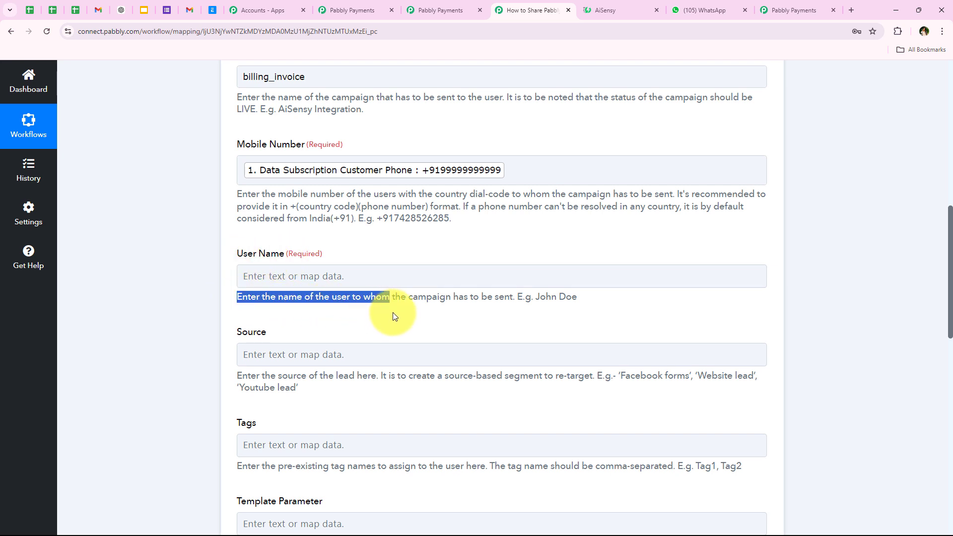
{"action": "left_click_drag", "start_coordinate": [439, 310], "coordinate": [516, 300]}
{"action": "left_click", "coordinate": [181, 268]}
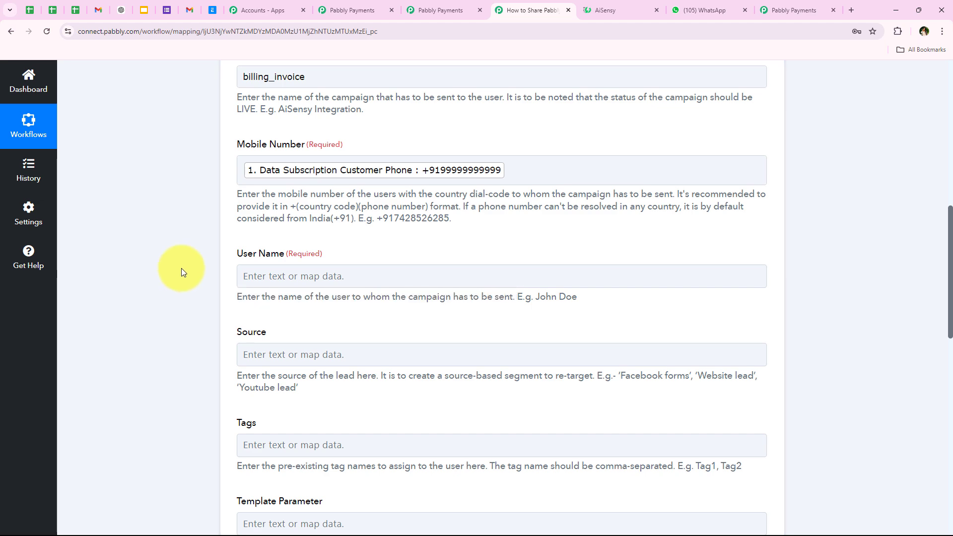
{"action": "scroll", "coordinate": [215, 287], "scroll_direction": "down", "scroll_amount": 3}
{"action": "scroll", "coordinate": [267, 191], "scroll_direction": "up", "scroll_amount": 2}
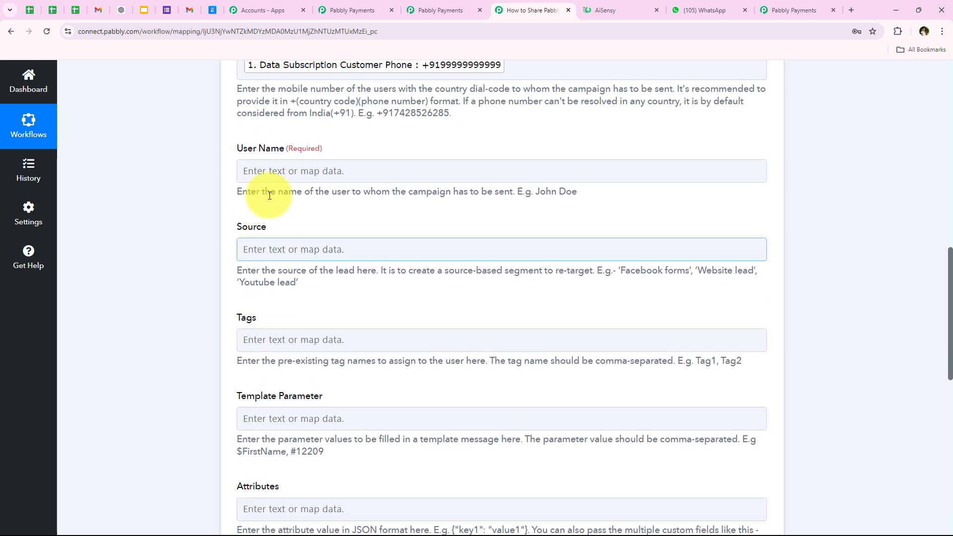
- Map User Name to Customer First Name and Customer Last Name via a 'name' search
{"action": "left_click", "coordinate": [307, 182]}
{"action": "left_click", "coordinate": [297, 238]}
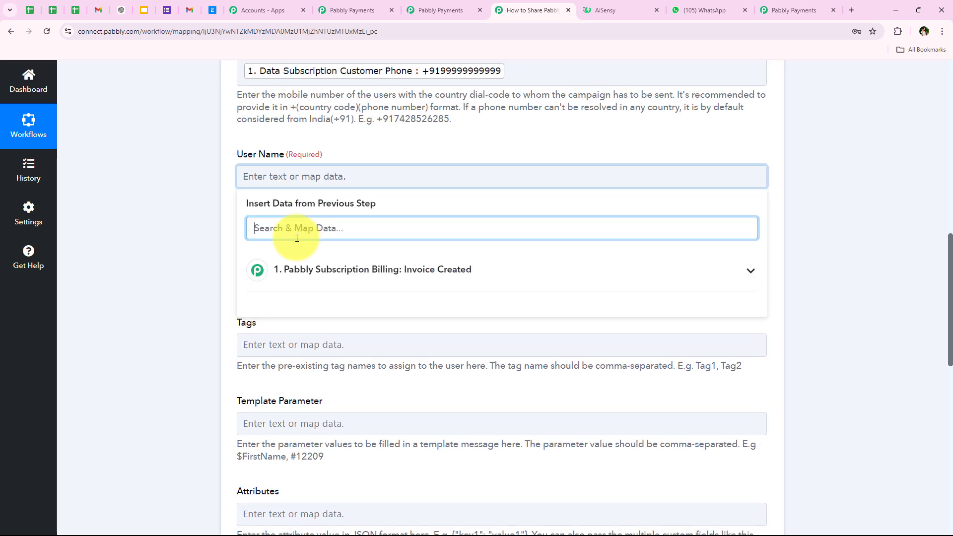
{"action": "type", "text": "na"}
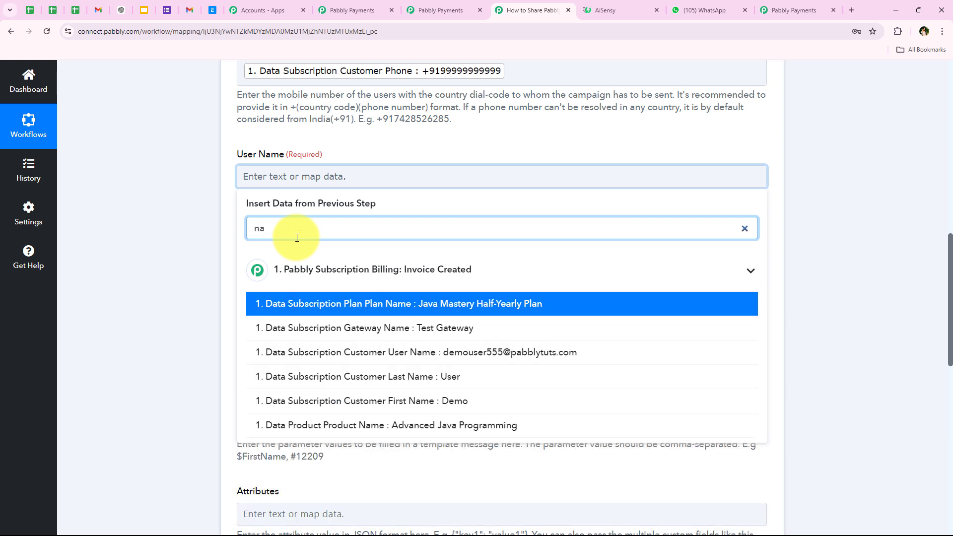
{"action": "type", "text": "n"}
{"action": "key", "text": "BackSpace"}
{"action": "type", "text": "me"}
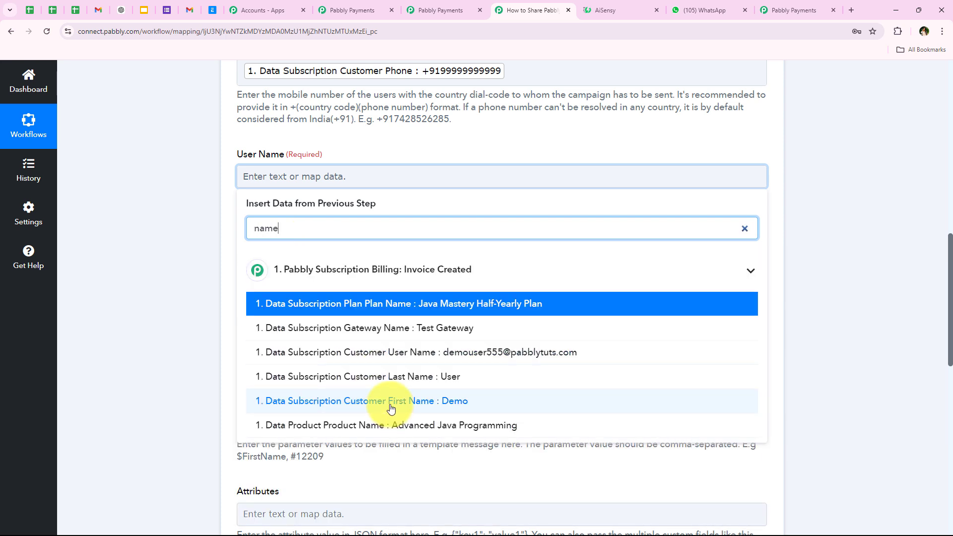
{"action": "left_click", "coordinate": [390, 402]}
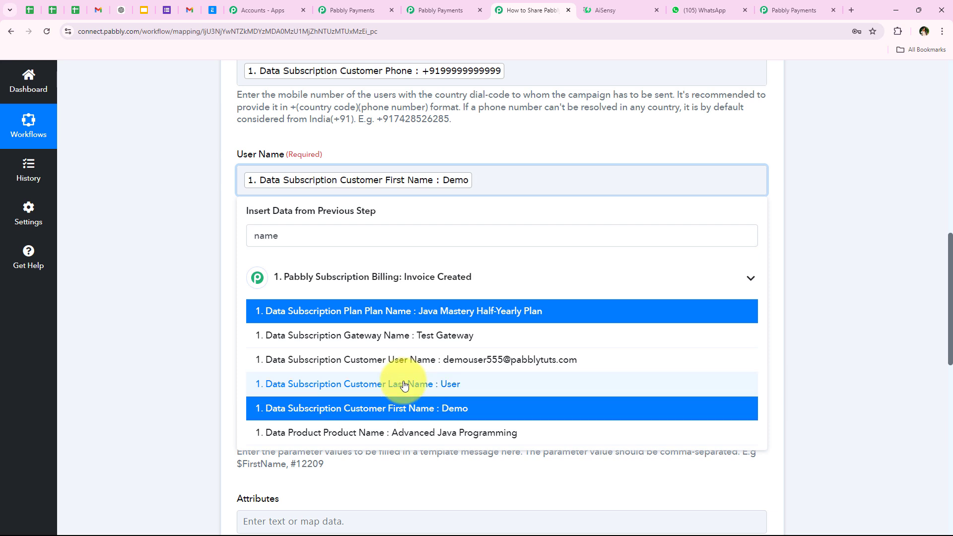
{"action": "left_click", "coordinate": [397, 383]}
{"action": "left_click", "coordinate": [176, 217]}
- Scroll down to the Template Parameter field and highlight it
{"action": "scroll", "coordinate": [171, 202], "scroll_direction": "down", "scroll_amount": 1}
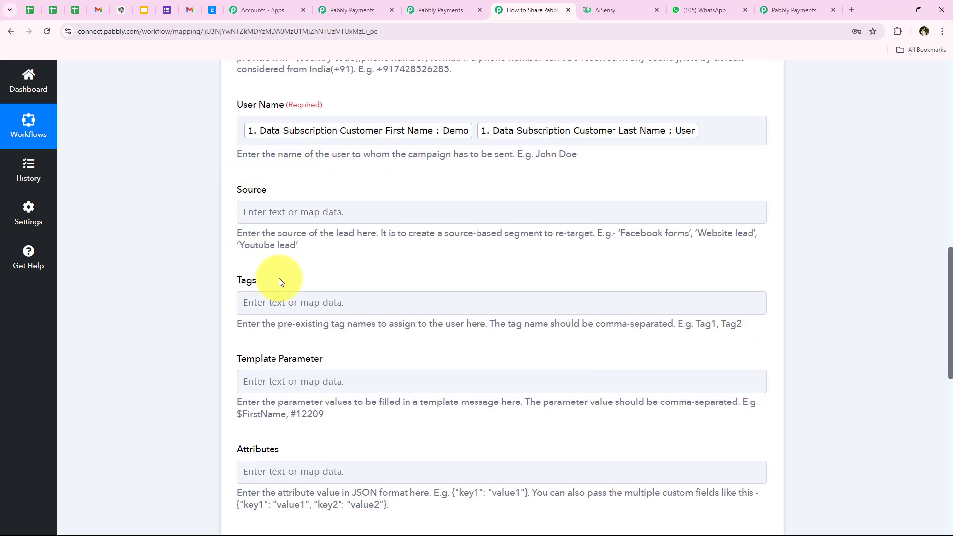
{"action": "left_click", "coordinate": [237, 305]}
{"action": "scroll", "coordinate": [206, 320], "scroll_direction": "down", "scroll_amount": 2}
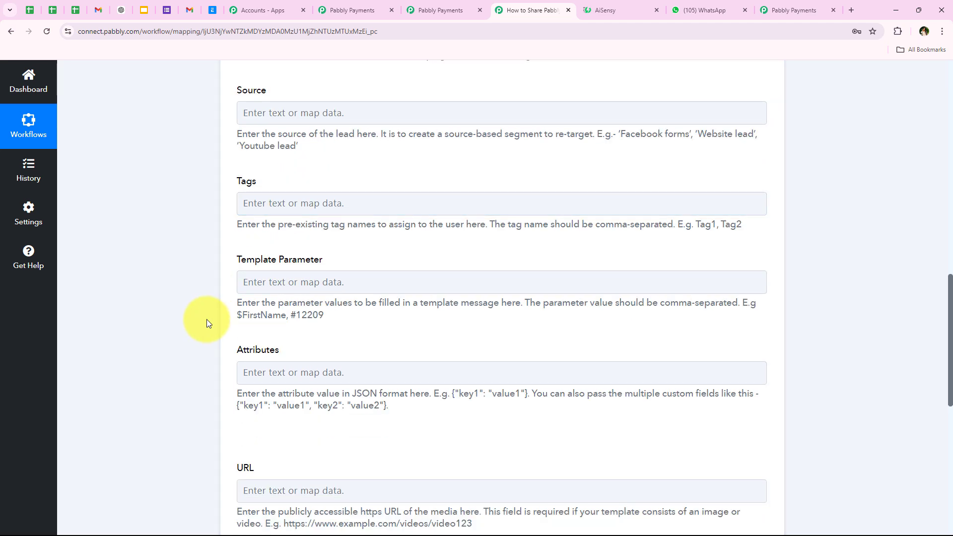
{"action": "scroll", "coordinate": [192, 236], "scroll_direction": "up", "scroll_amount": 2}
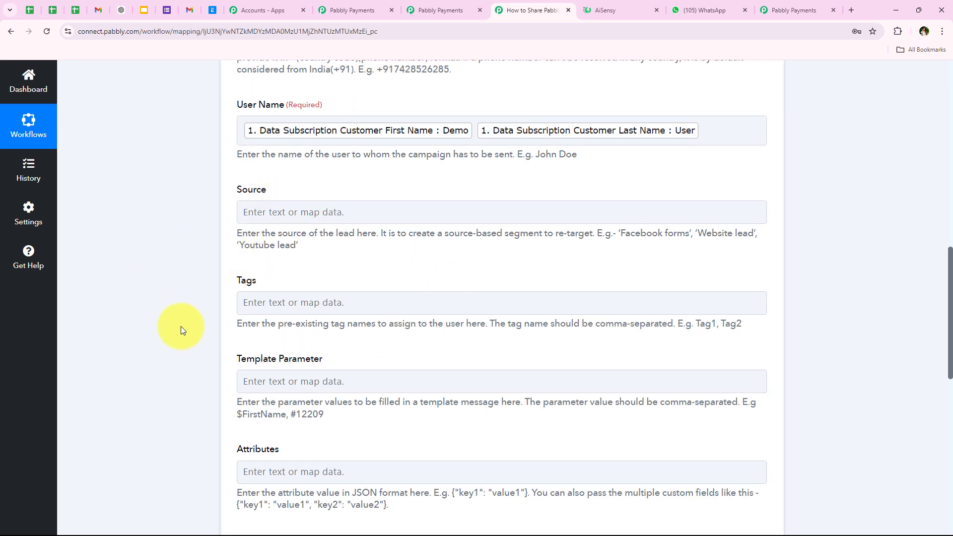
{"action": "scroll", "coordinate": [181, 326], "scroll_direction": "down", "scroll_amount": 5}
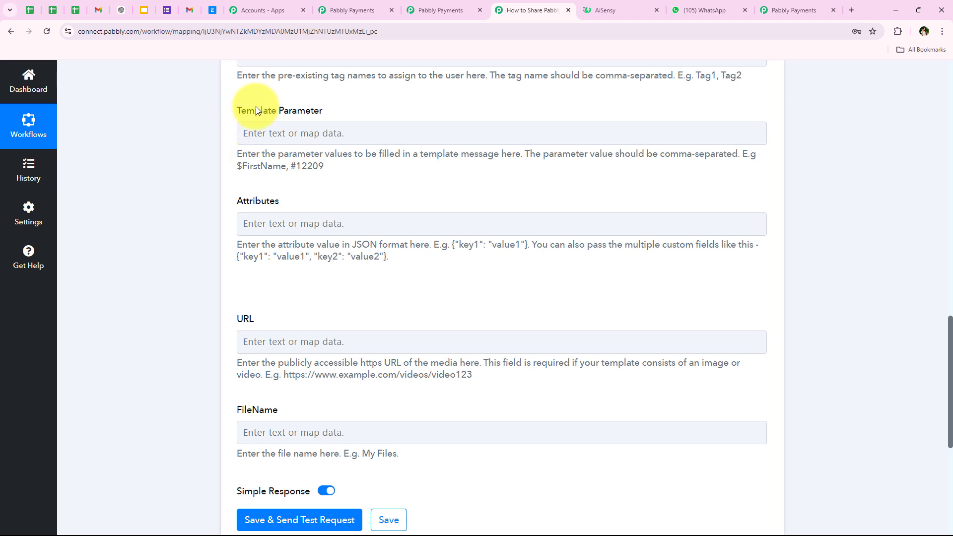
{"action": "left_click_drag", "start_coordinate": [238, 110], "coordinate": [299, 117]}
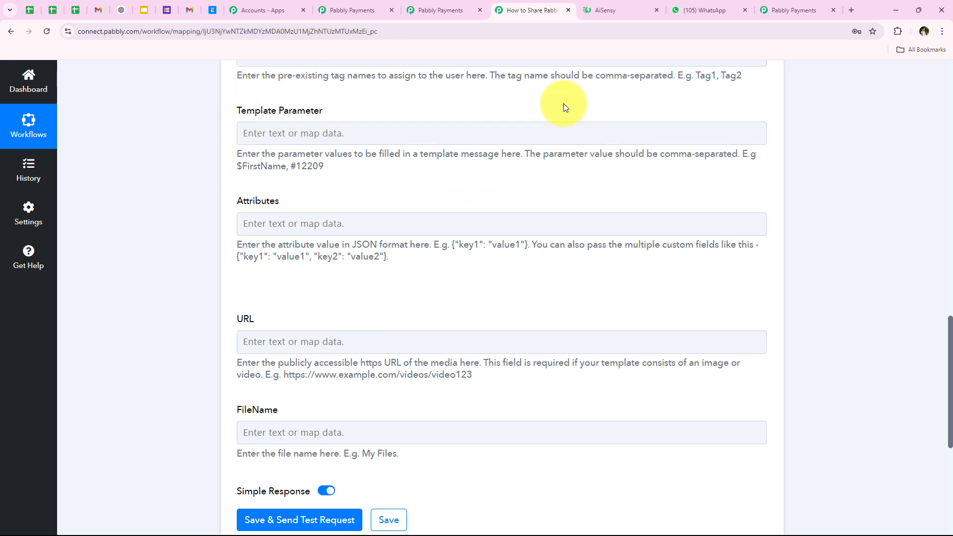
{"action": "left_click", "coordinate": [621, 10]}
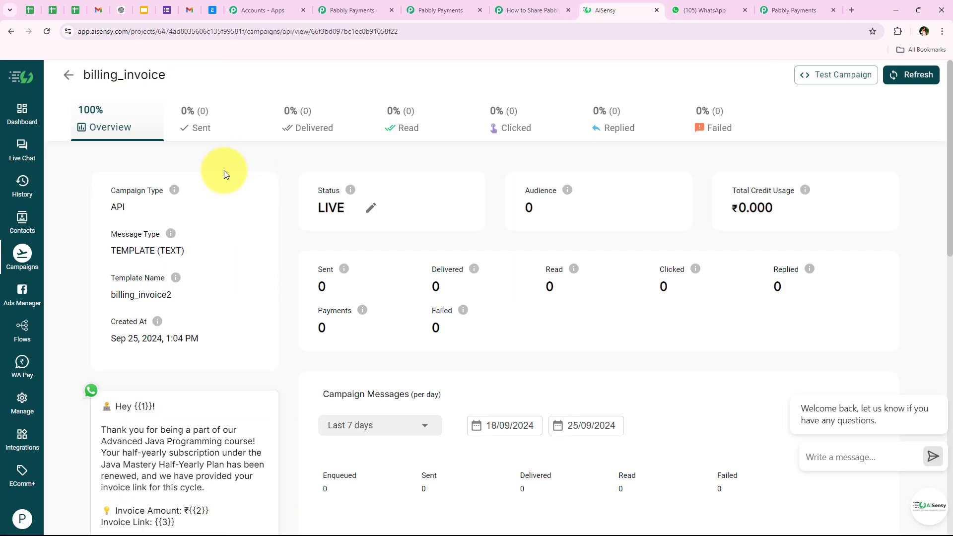
{"action": "scroll", "coordinate": [223, 184], "scroll_direction": "down", "scroll_amount": 4}
{"action": "scroll", "coordinate": [96, 209], "scroll_direction": "up", "scroll_amount": 1}
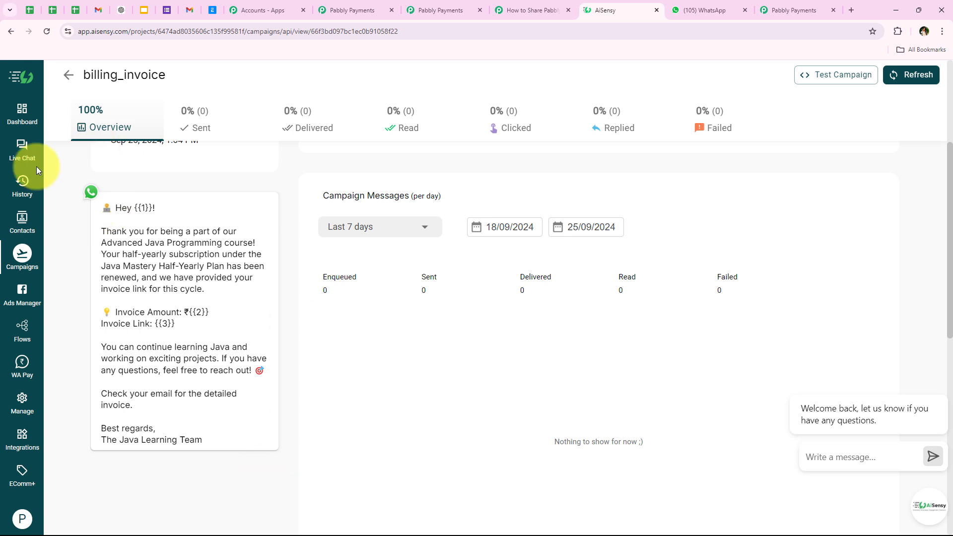
{"action": "left_click_drag", "start_coordinate": [222, 444], "coordinate": [158, 211]}
{"action": "left_click", "coordinate": [158, 146]}
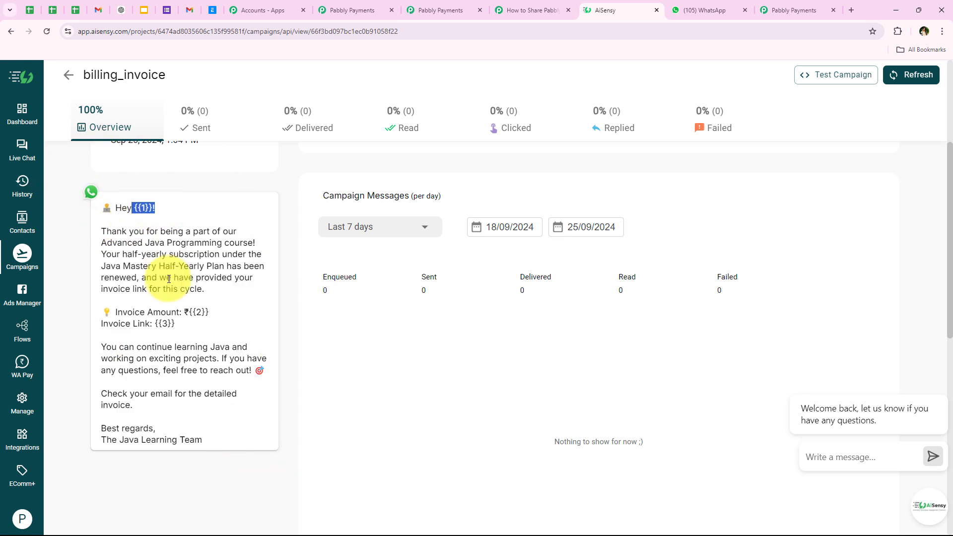
{"action": "left_click_drag", "start_coordinate": [190, 313], "coordinate": [208, 321]}
{"action": "left_click", "coordinate": [164, 324]}
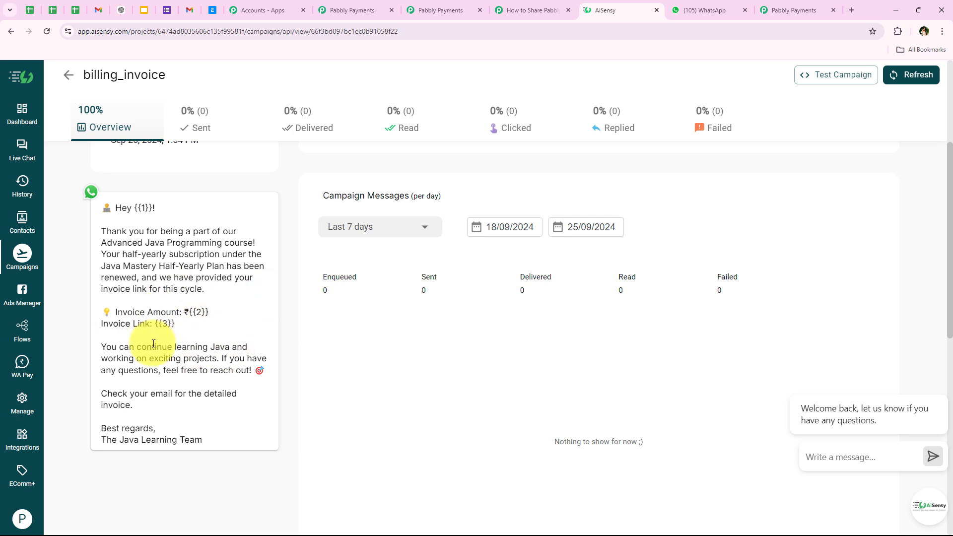
{"action": "left_click_drag", "start_coordinate": [153, 326], "coordinate": [188, 319]}
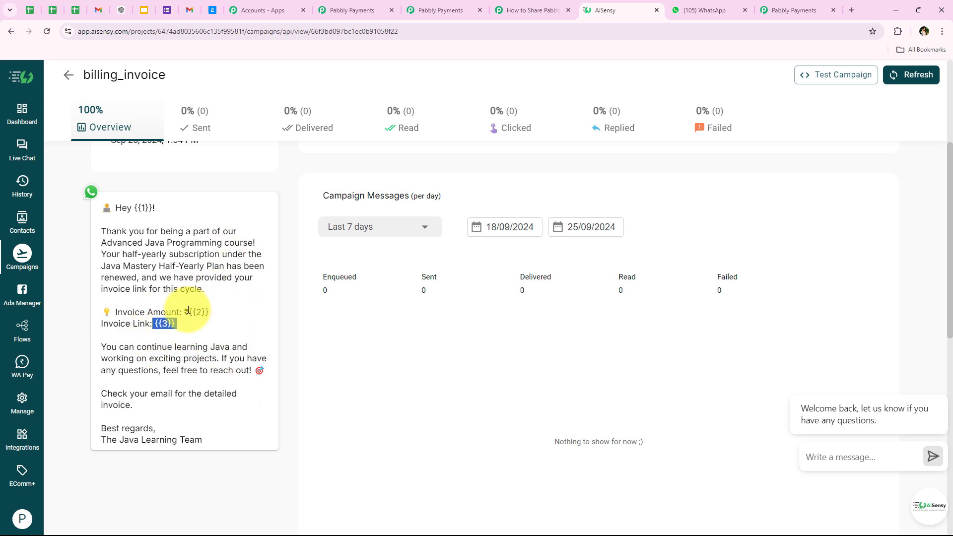
{"action": "left_click_drag", "start_coordinate": [133, 209], "coordinate": [156, 212]}
{"action": "left_click", "coordinate": [152, 246]}
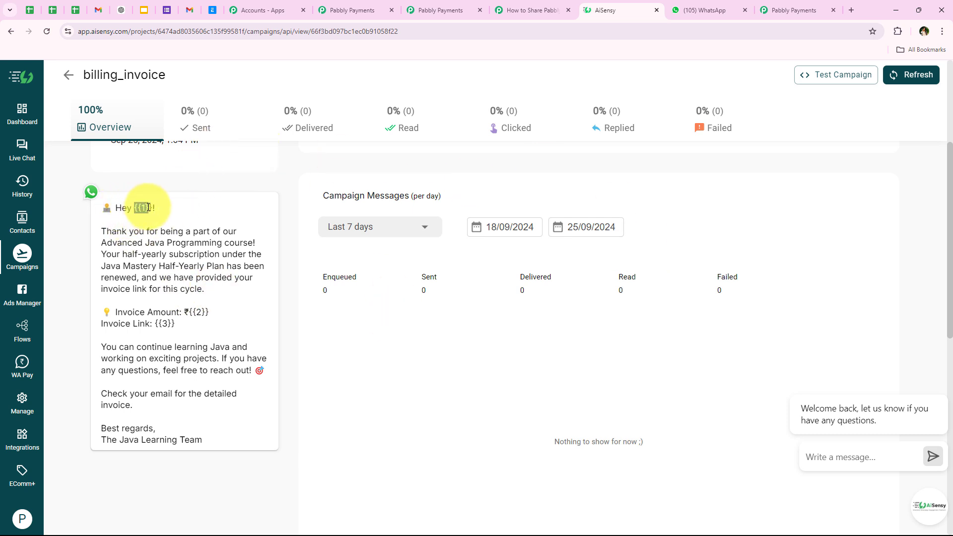
{"action": "left_click", "coordinate": [170, 230]}
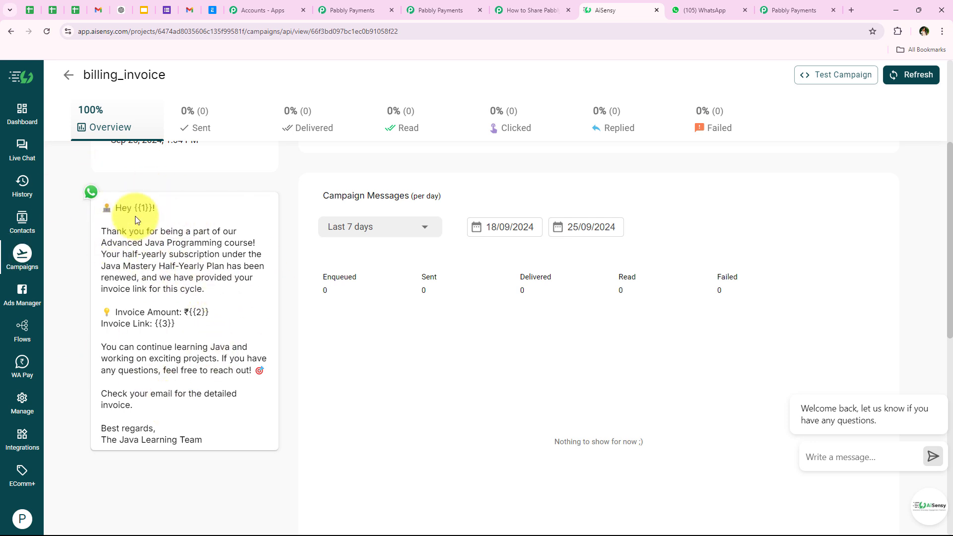
{"action": "double_click", "coordinate": [140, 207]}
{"action": "double_click", "coordinate": [201, 312]}
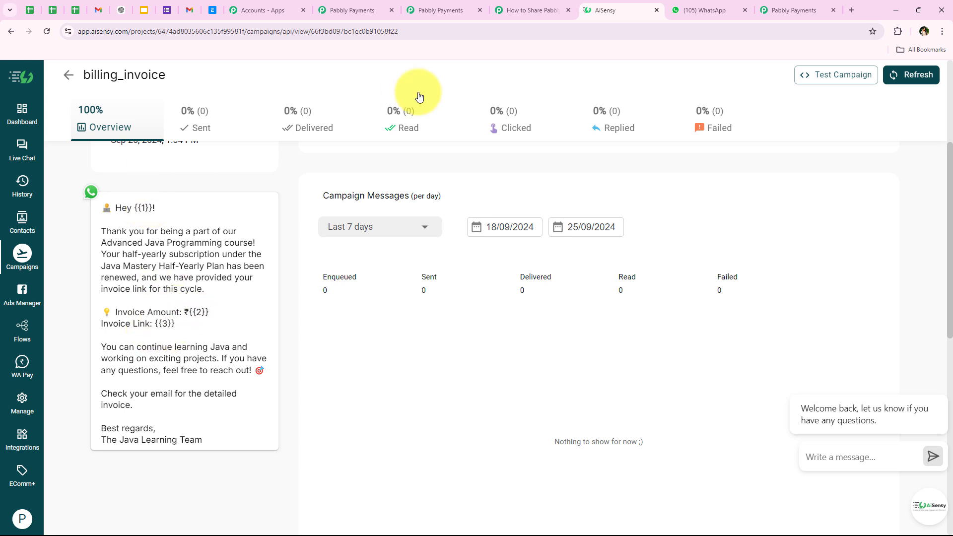
{"action": "left_click", "coordinate": [522, 10]}
{"action": "left_click", "coordinate": [268, 224]}
{"action": "left_click", "coordinate": [242, 154]}
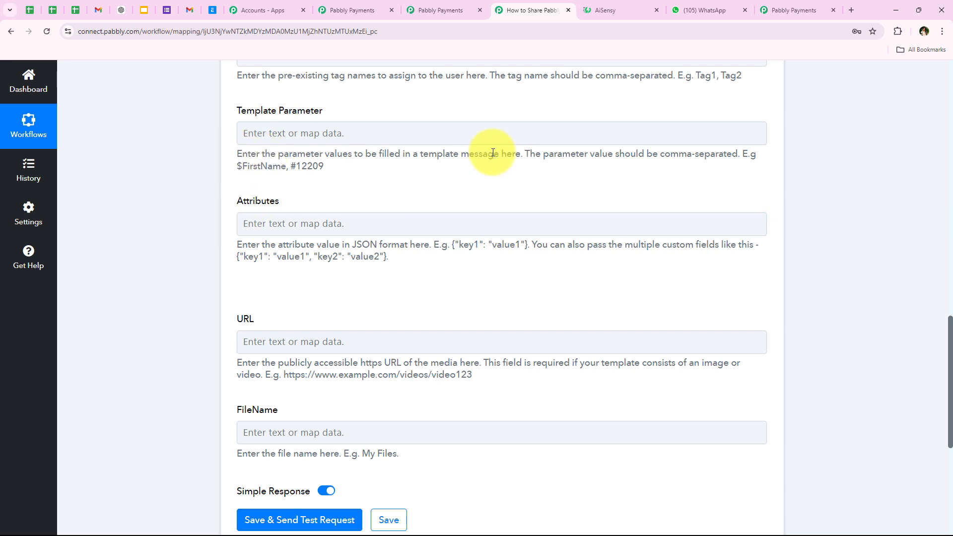
- Map the customer's first and last name into Template Parameter via an 'na' search
{"action": "left_click_drag", "start_coordinate": [236, 154], "coordinate": [508, 155]}
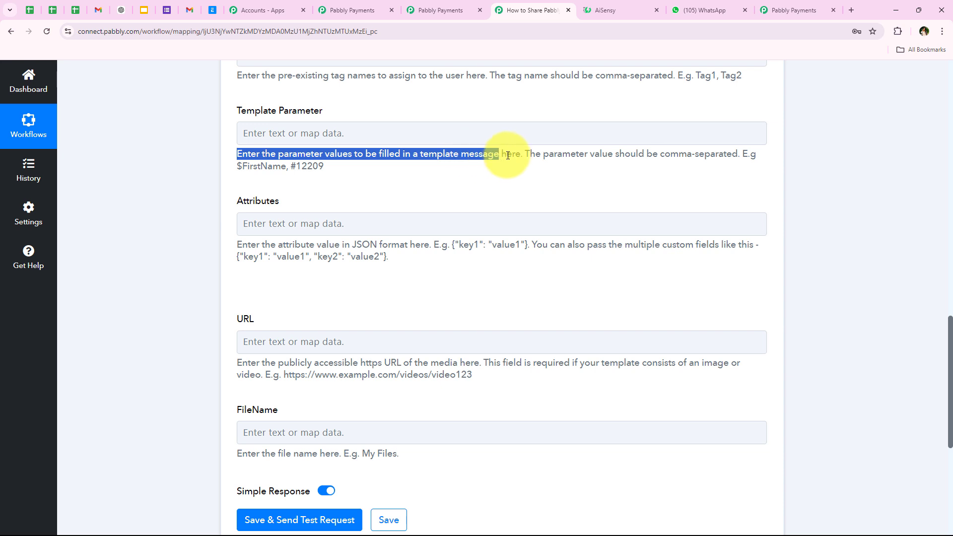
{"action": "left_click", "coordinate": [294, 130]}
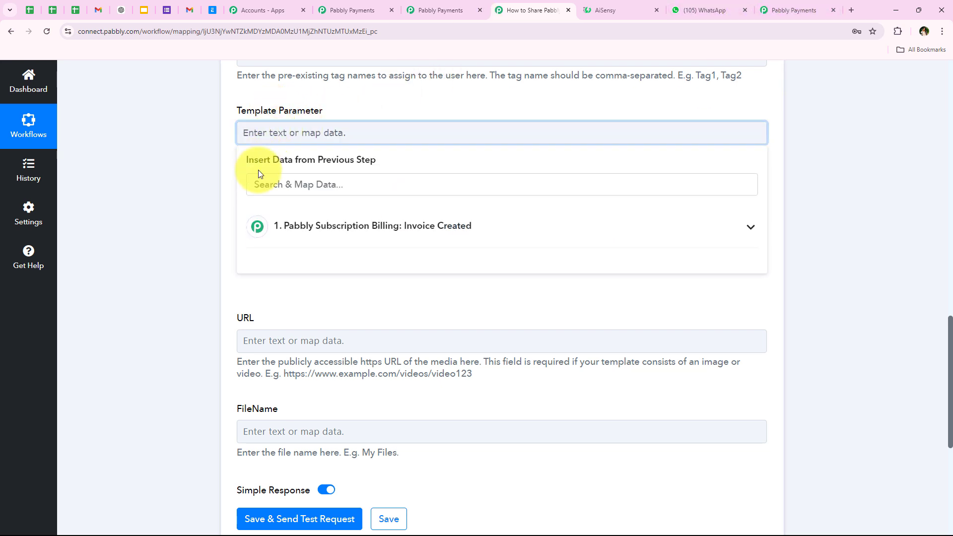
{"action": "left_click", "coordinate": [303, 191]}
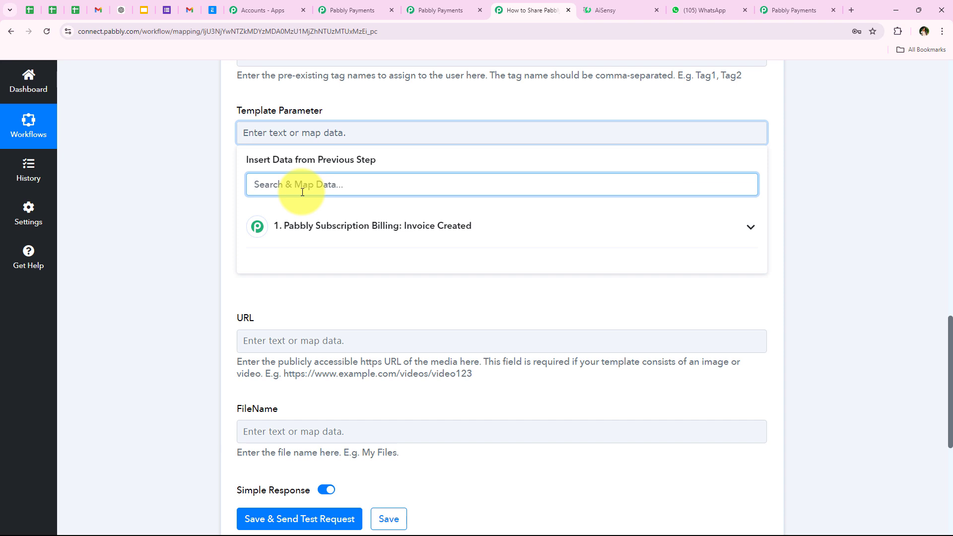
{"action": "type", "text": "name"}
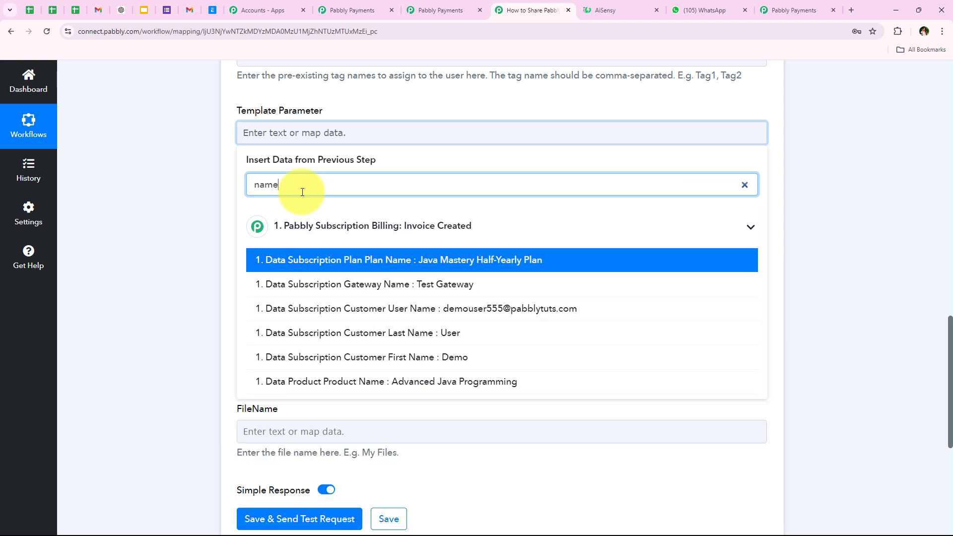
{"action": "left_click", "coordinate": [366, 354]}
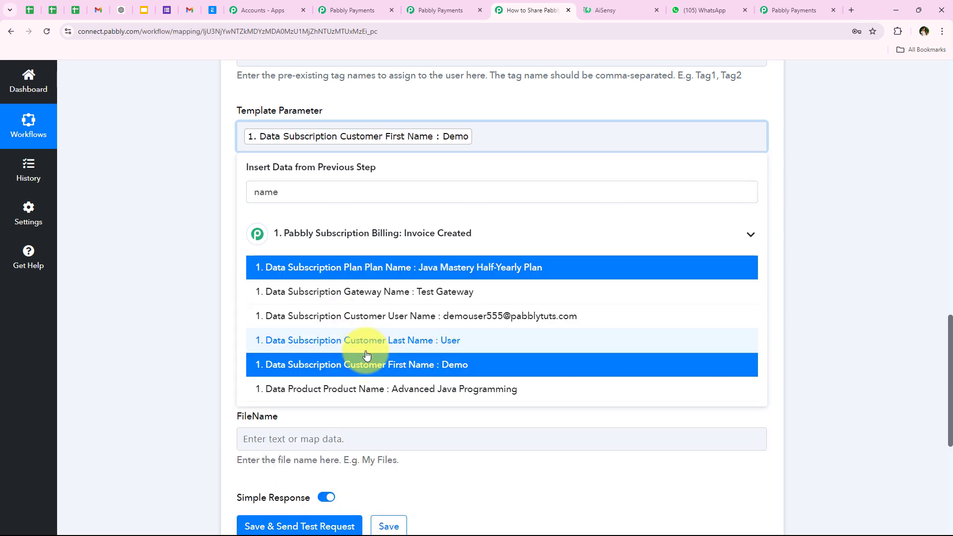
{"action": "left_click", "coordinate": [370, 341]}
{"action": "left_click", "coordinate": [165, 178]}
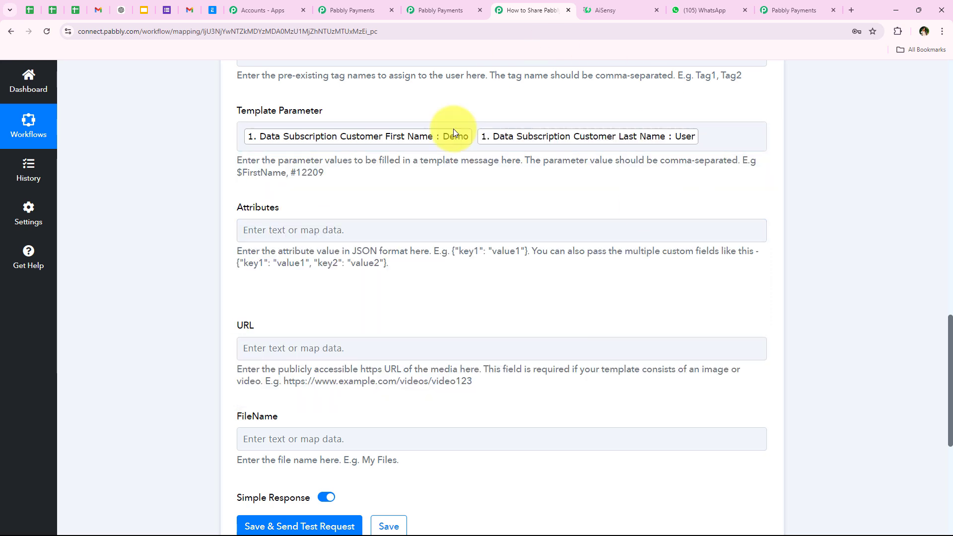
- Review the help text requiring comma-separated parameters, with its $FirstName and #12209 examples
{"action": "left_click", "coordinate": [705, 135]}
{"action": "left_click", "coordinate": [198, 243]}
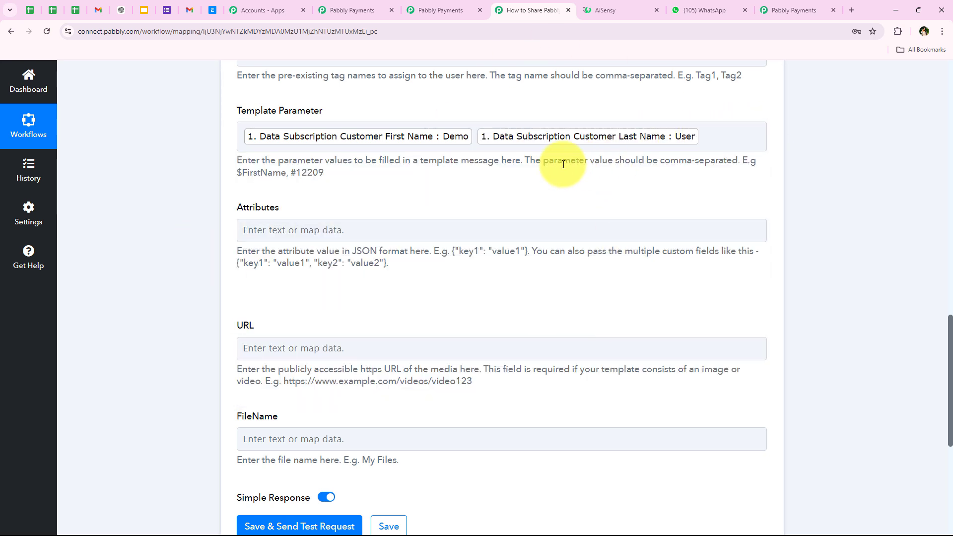
{"action": "left_click_drag", "start_coordinate": [525, 166], "coordinate": [735, 170]}
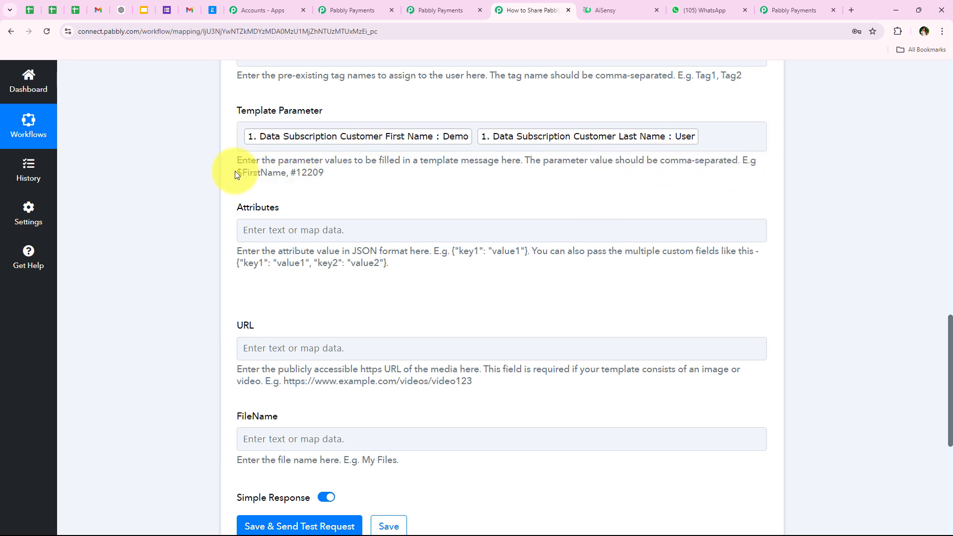
{"action": "left_click_drag", "start_coordinate": [227, 175], "coordinate": [292, 173]}
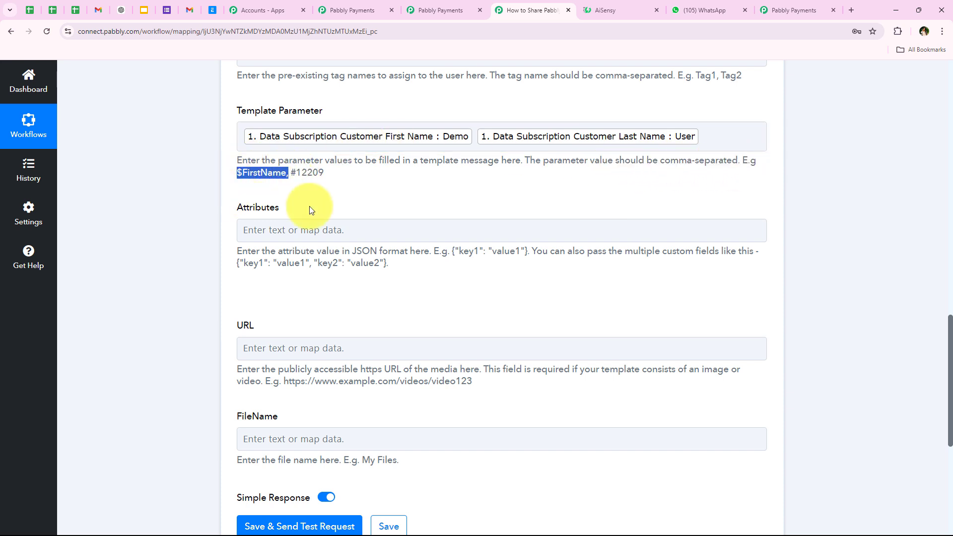
{"action": "mouse_move", "coordinate": [288, 174]}
{"action": "left_mouse_down"}
{"action": "mouse_move", "coordinate": [332, 173]}
{"action": "mouse_move", "coordinate": [294, 171]}
{"action": "left_mouse_up"}
{"action": "left_click", "coordinate": [279, 175]}
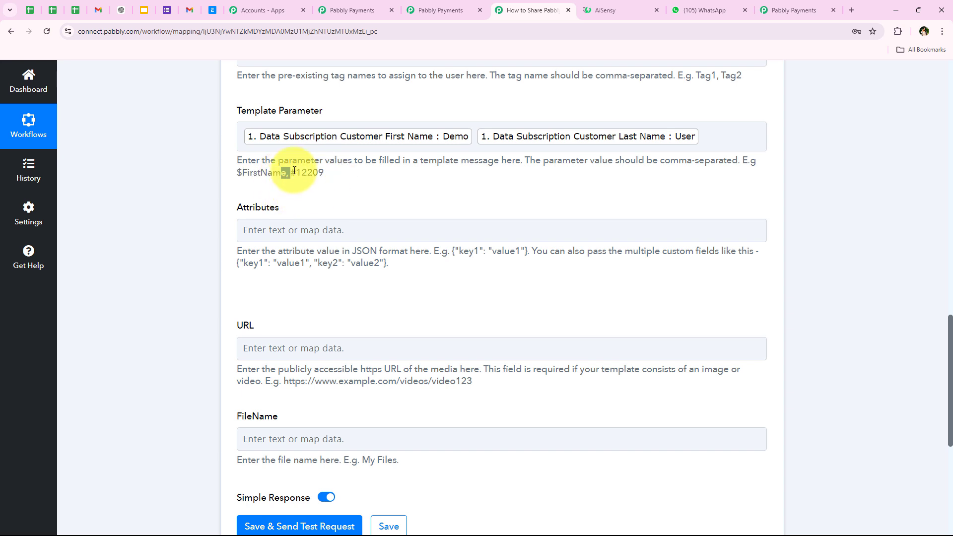
- Check the AiSensy template preview, noting the {{2}} invoice amount placeholder
{"action": "left_click", "coordinate": [711, 136]}
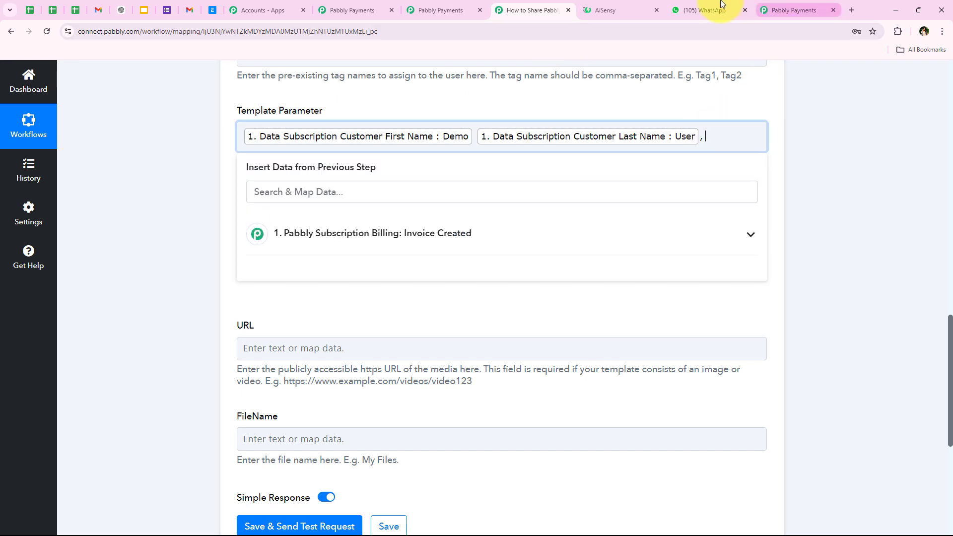
{"action": "left_click", "coordinate": [606, 10]}
{"action": "left_click_drag", "start_coordinate": [183, 312], "coordinate": [213, 312]}
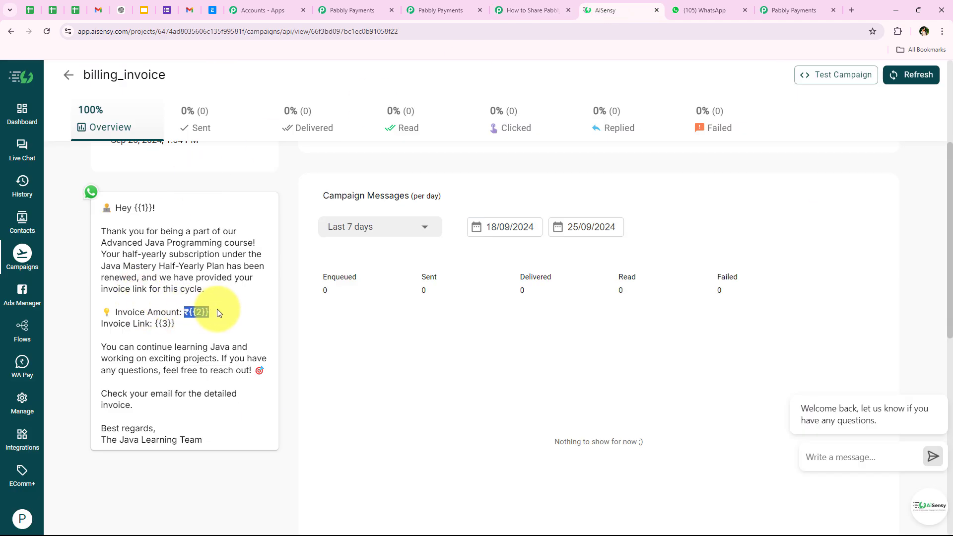
{"action": "left_click", "coordinate": [354, 10]}
{"action": "left_click", "coordinate": [536, 10]}
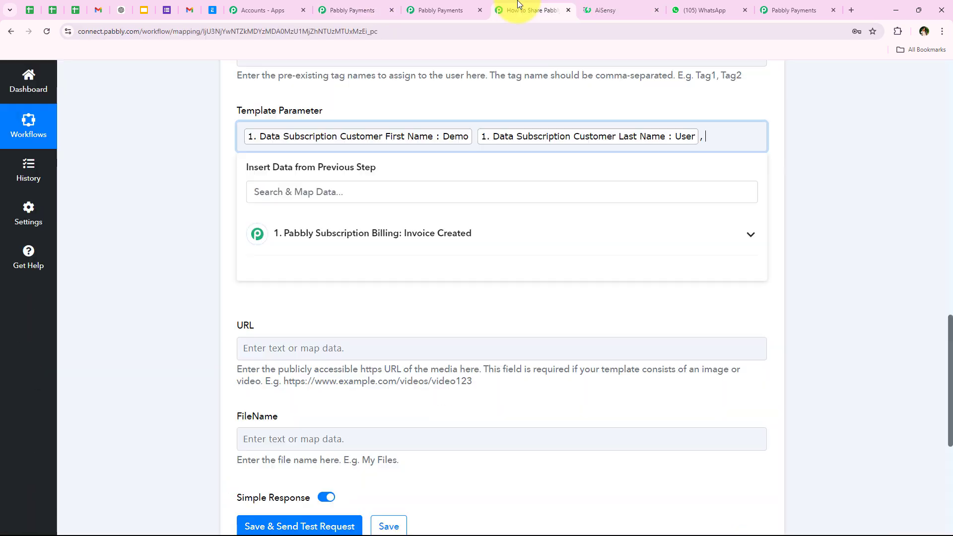
- Append the invoice Amount (499) as the second template parameter
{"action": "left_click", "coordinate": [710, 135]}
{"action": "left_click", "coordinate": [432, 191]}
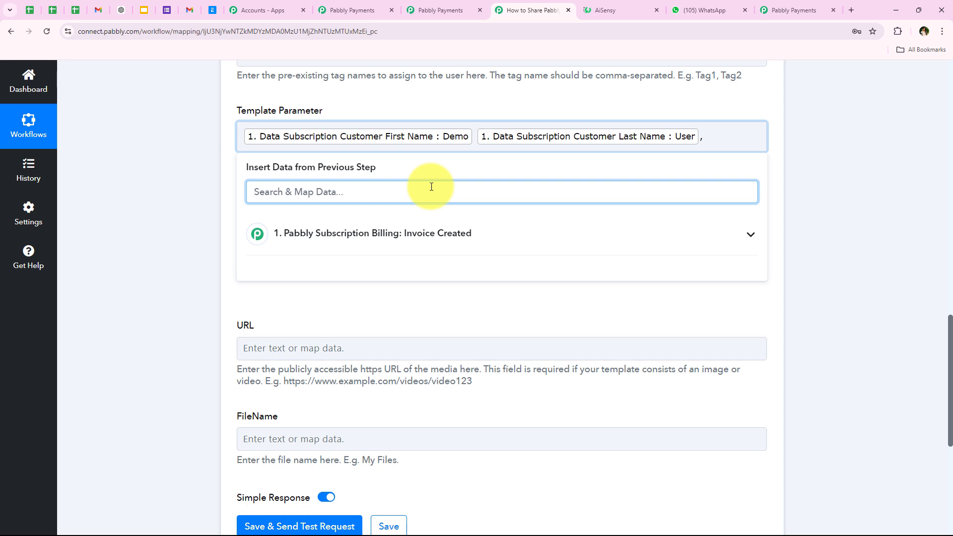
{"action": "type", "text": "amount"}
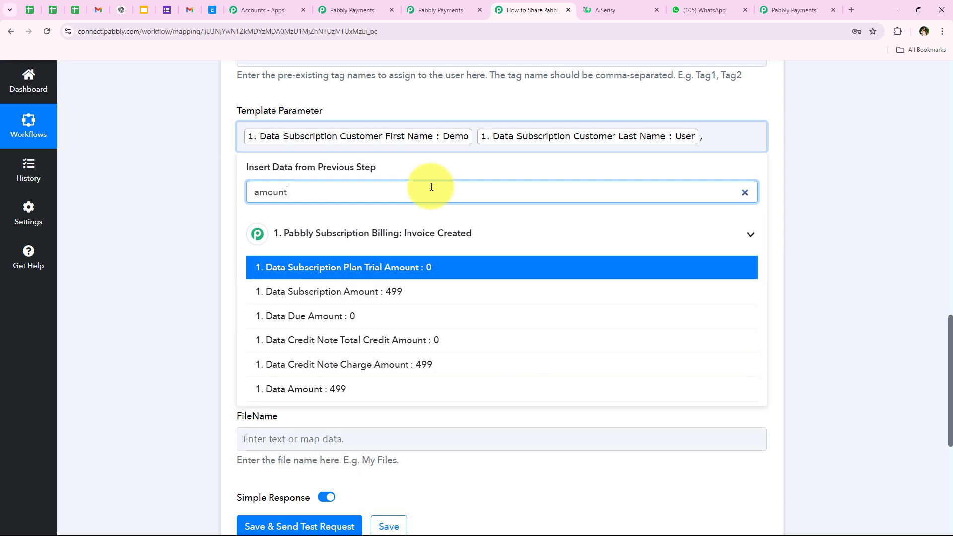
{"action": "left_click", "coordinate": [365, 391]}
{"action": "left_click", "coordinate": [209, 179]}
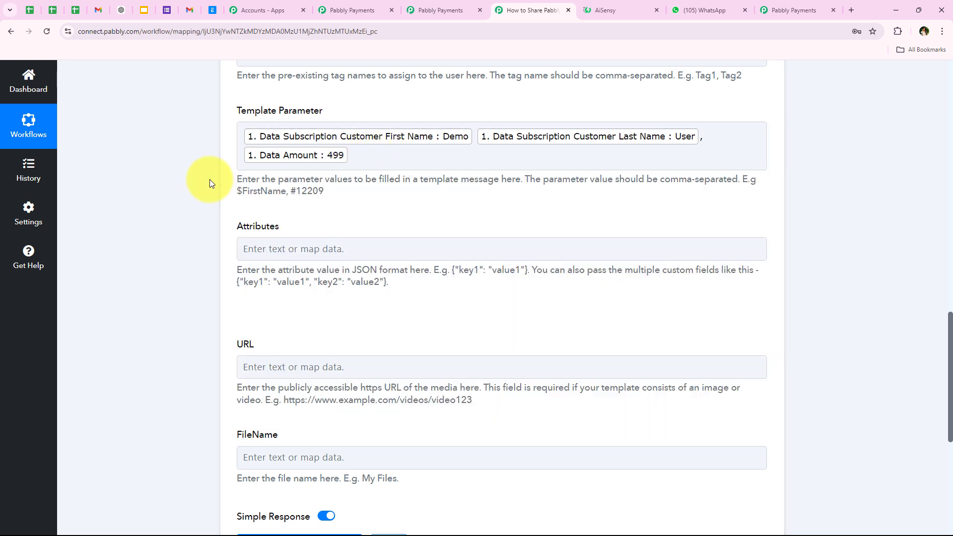
- Confirm AiSensy's third placeholder and append Data Invoice Link as the last parameter
{"action": "left_click", "coordinate": [391, 156]}
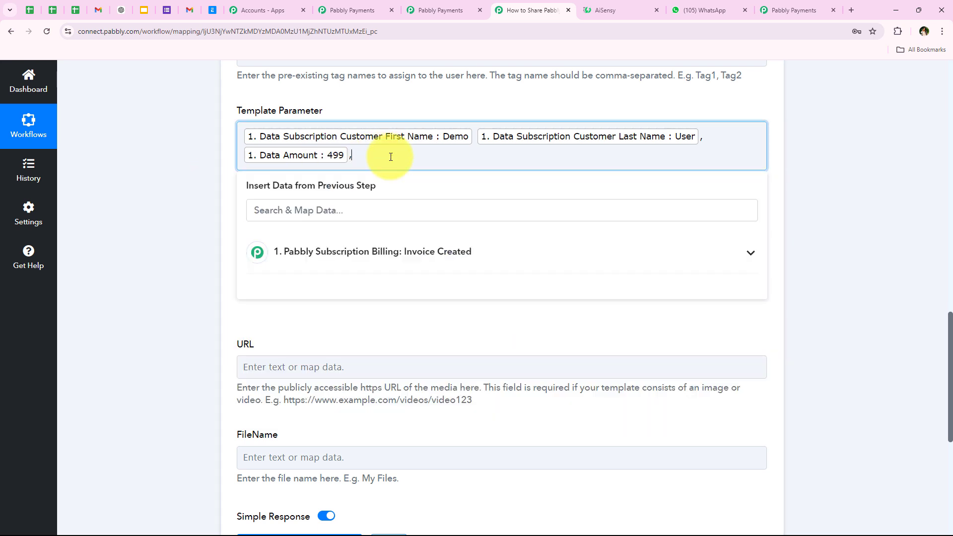
{"action": "left_click", "coordinate": [616, 10]}
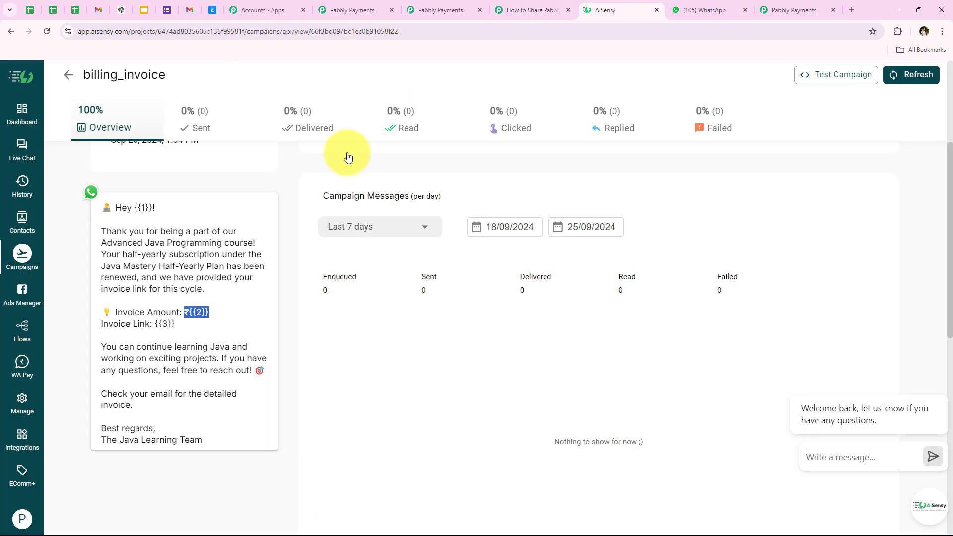
{"action": "left_click_drag", "start_coordinate": [155, 323], "coordinate": [174, 323]}
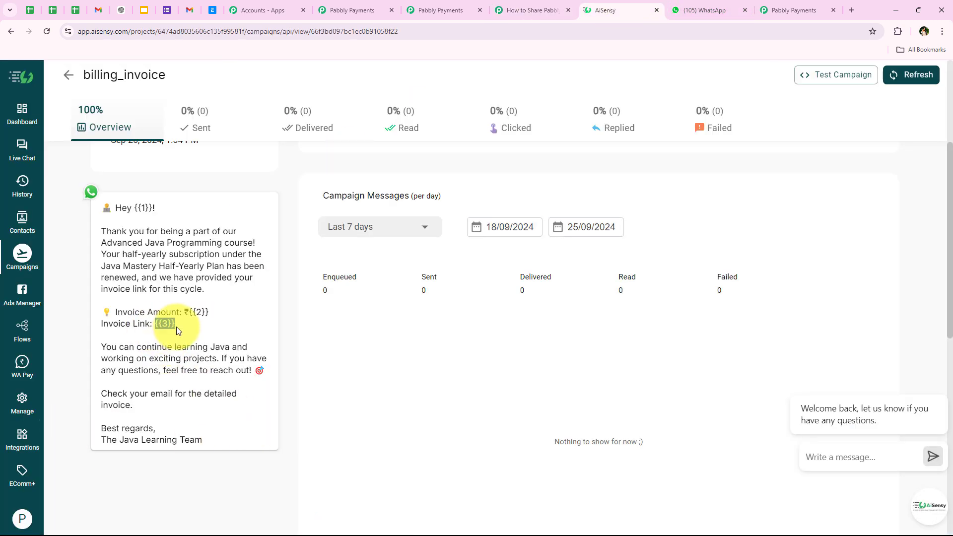
{"action": "left_click", "coordinate": [504, 4]}
{"action": "left_click", "coordinate": [363, 210]}
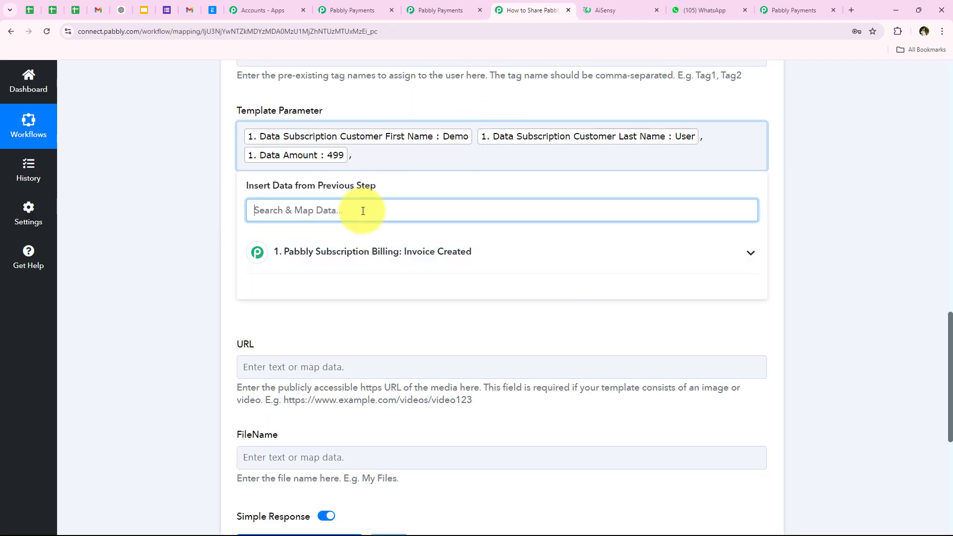
{"action": "type", "text": "link"}
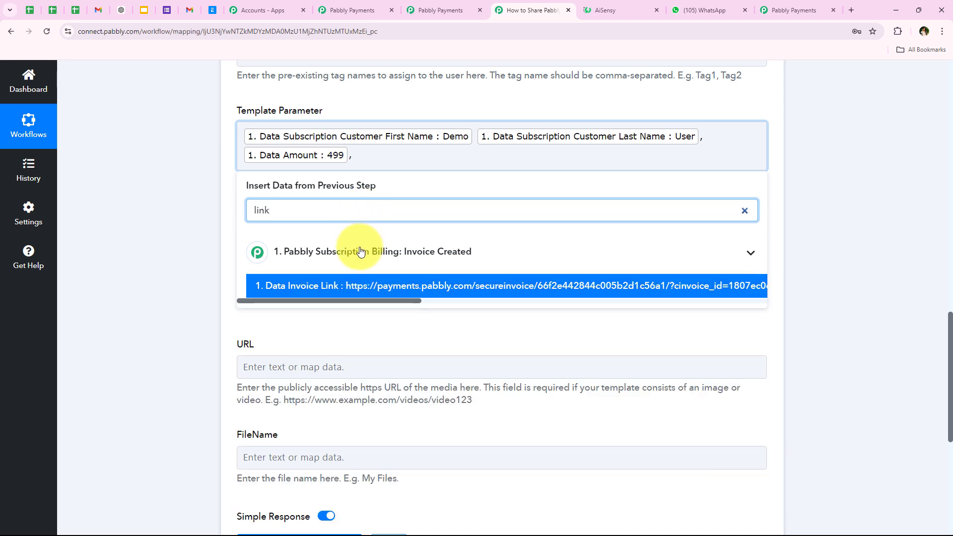
{"action": "left_click", "coordinate": [350, 286]}
{"action": "left_click", "coordinate": [160, 248]}
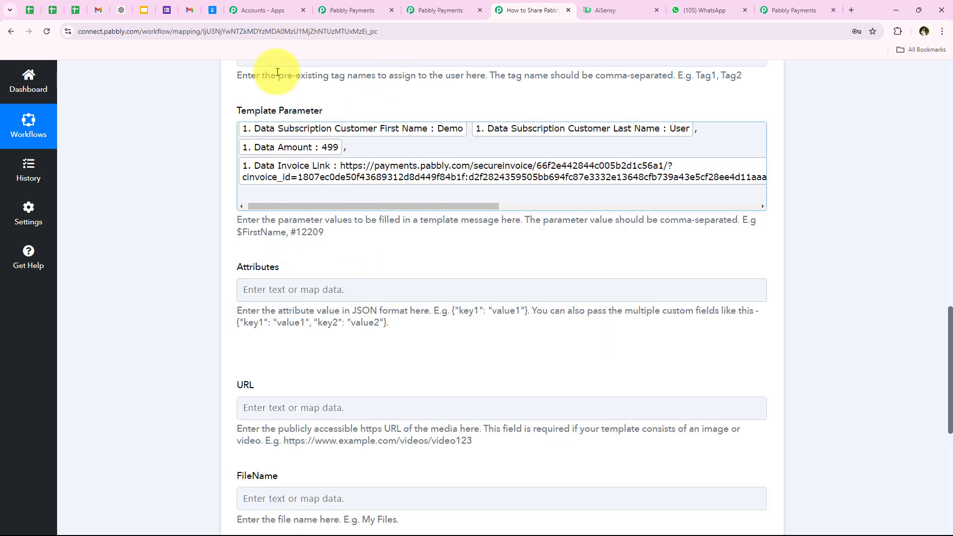
- Review the mapped AiSensy fields down to the FileName field
{"action": "scroll", "coordinate": [192, 285], "scroll_direction": "down", "scroll_amount": 2}
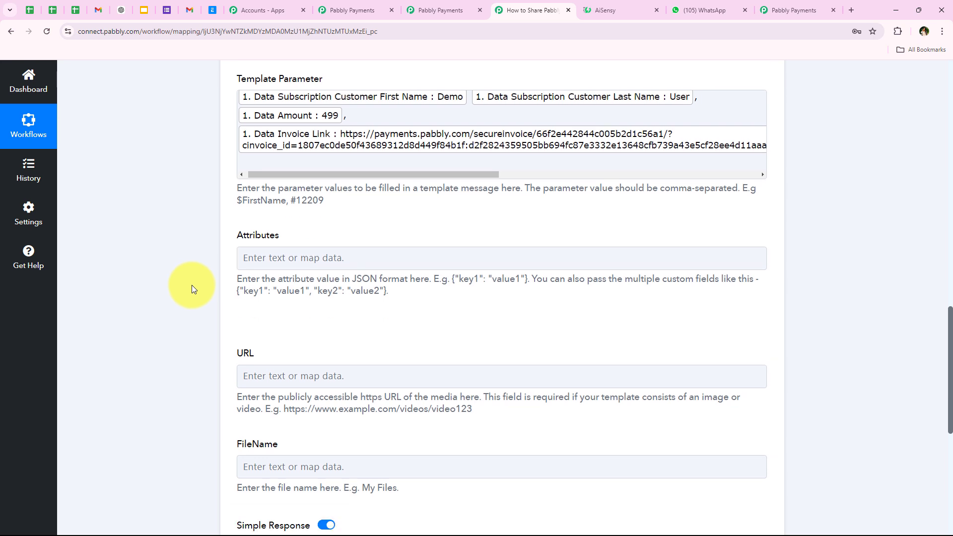
{"action": "left_click_drag", "start_coordinate": [233, 162], "coordinate": [295, 172]}
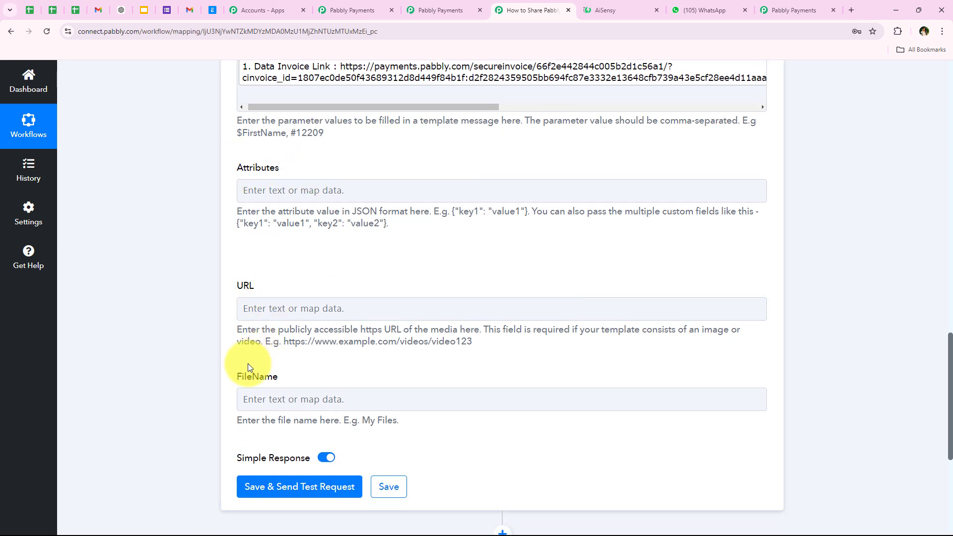
{"action": "left_click_drag", "start_coordinate": [237, 377], "coordinate": [280, 375]}
{"action": "left_click", "coordinate": [174, 333]}
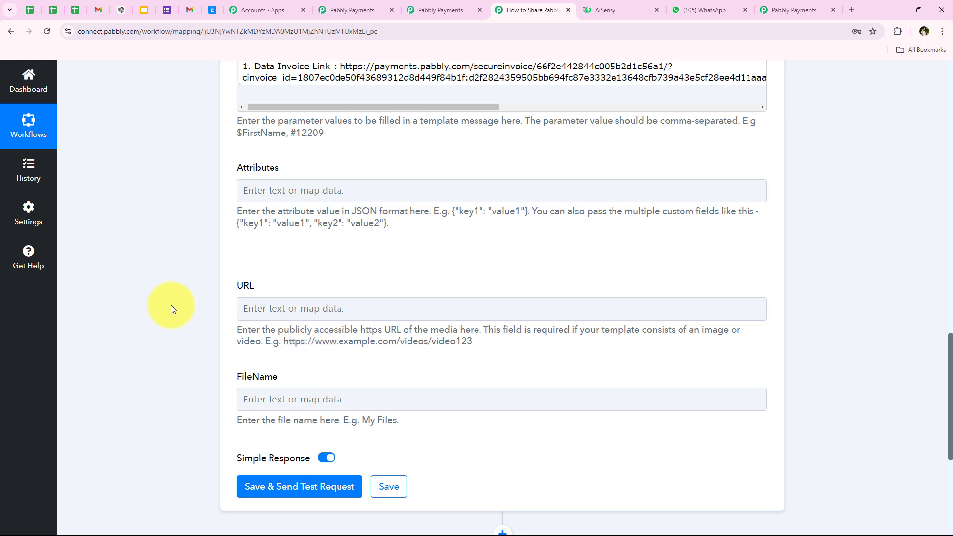
{"action": "scroll", "coordinate": [170, 309], "scroll_direction": "down", "scroll_amount": 5}
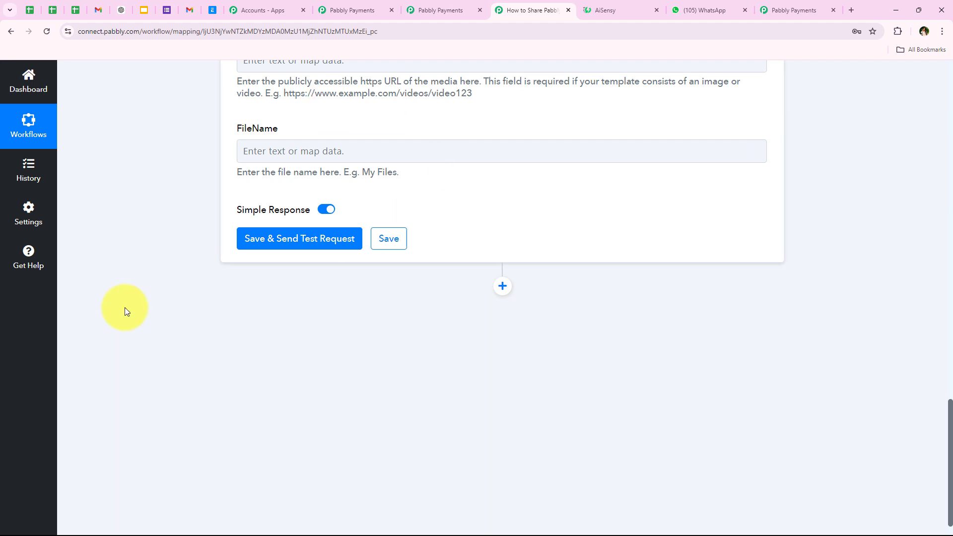
{"action": "scroll", "coordinate": [188, 201], "scroll_direction": "up", "scroll_amount": 3}
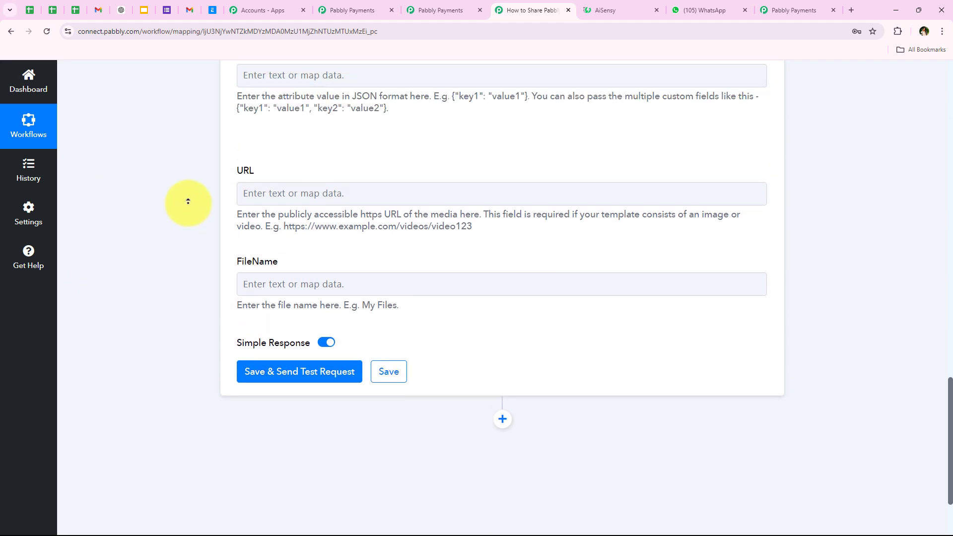
{"action": "scroll", "coordinate": [188, 201], "scroll_direction": "up", "scroll_amount": 12}
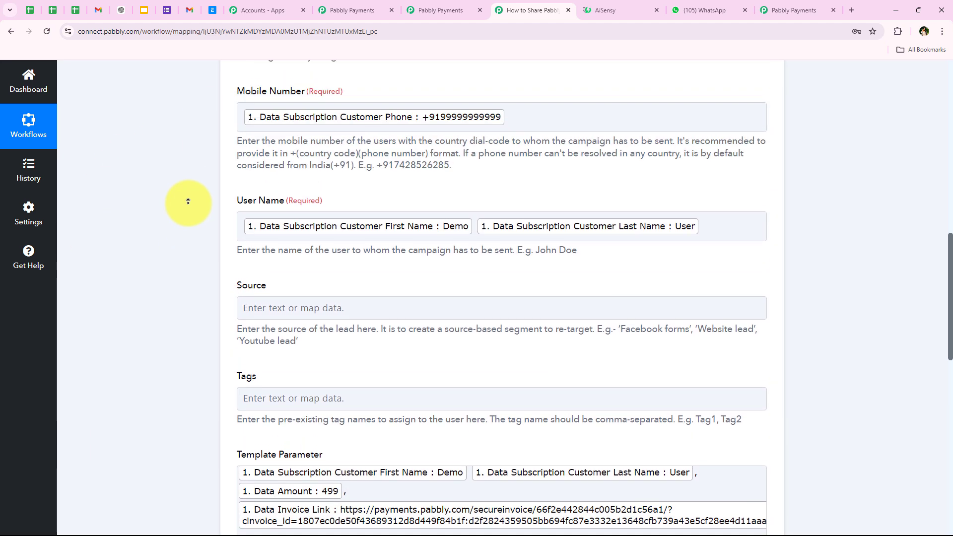
{"action": "scroll", "coordinate": [189, 201], "scroll_direction": "up", "scroll_amount": 3}
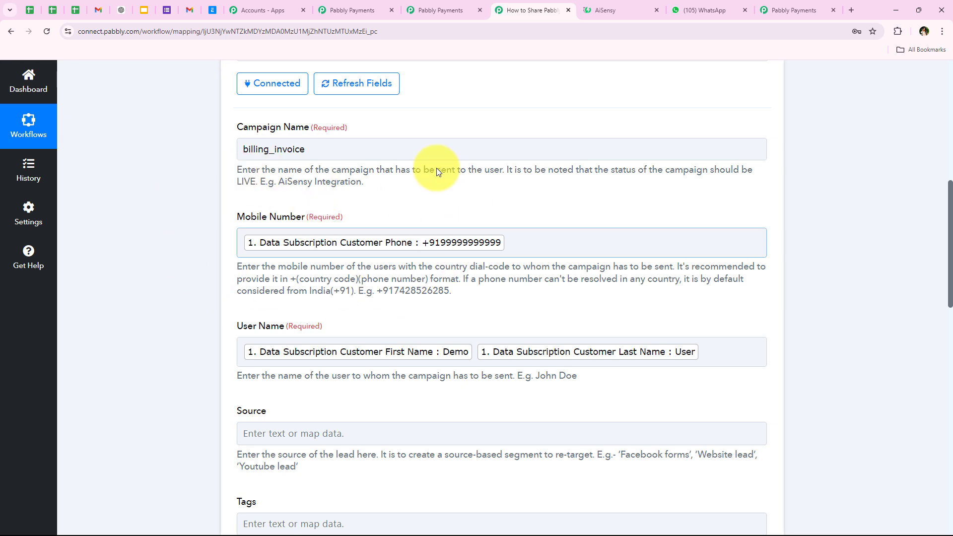
- Remove the mapped phone number from the Mobile Number field
{"action": "left_click", "coordinate": [577, 245]}
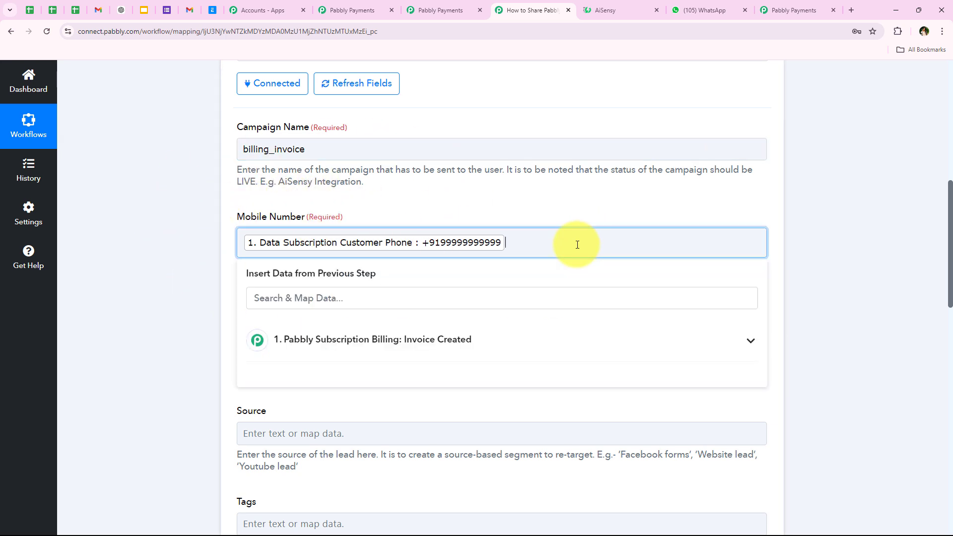
{"action": "key", "text": "BackSpace"}
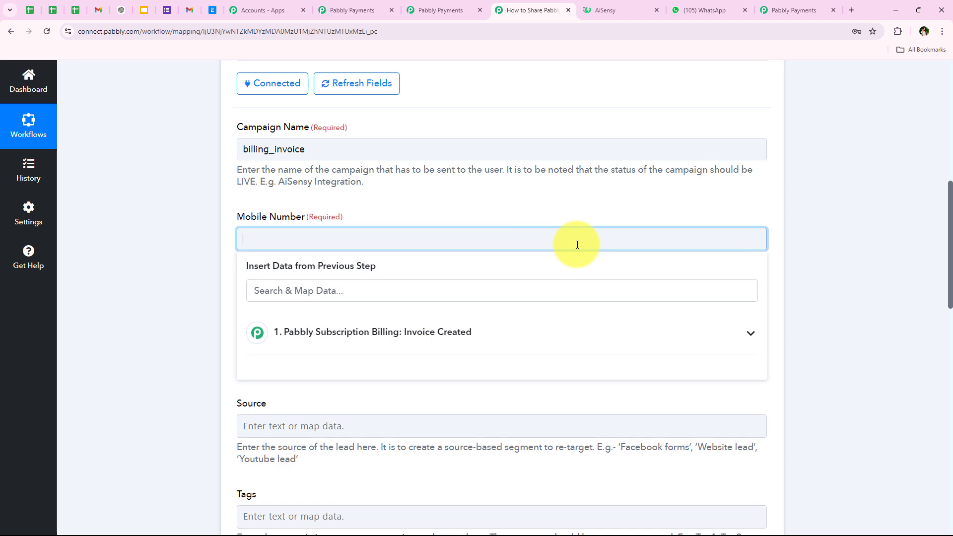
{"action": "scroll", "coordinate": [170, 288], "scroll_direction": "down", "scroll_amount": 3}
{"action": "scroll", "coordinate": [168, 287], "scroll_direction": "down", "scroll_amount": 10}
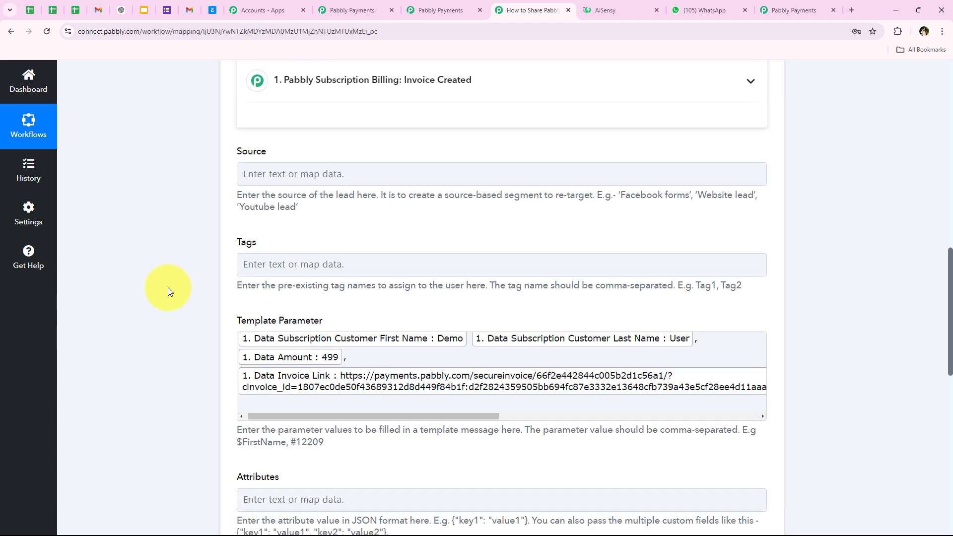
{"action": "scroll", "coordinate": [165, 293], "scroll_direction": "down", "scroll_amount": 4}
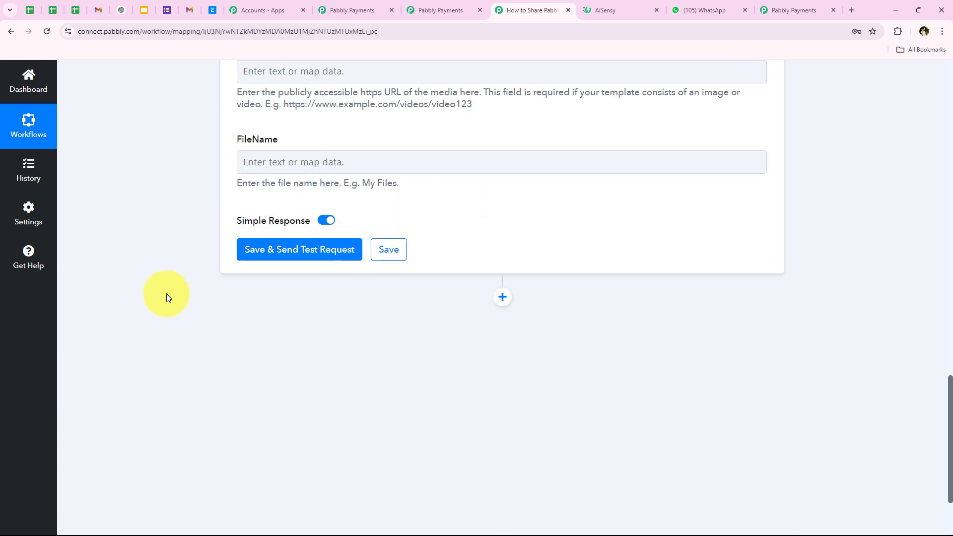
- Save the step and send a test request, confirming Success true in the response
{"action": "left_click", "coordinate": [245, 214]}
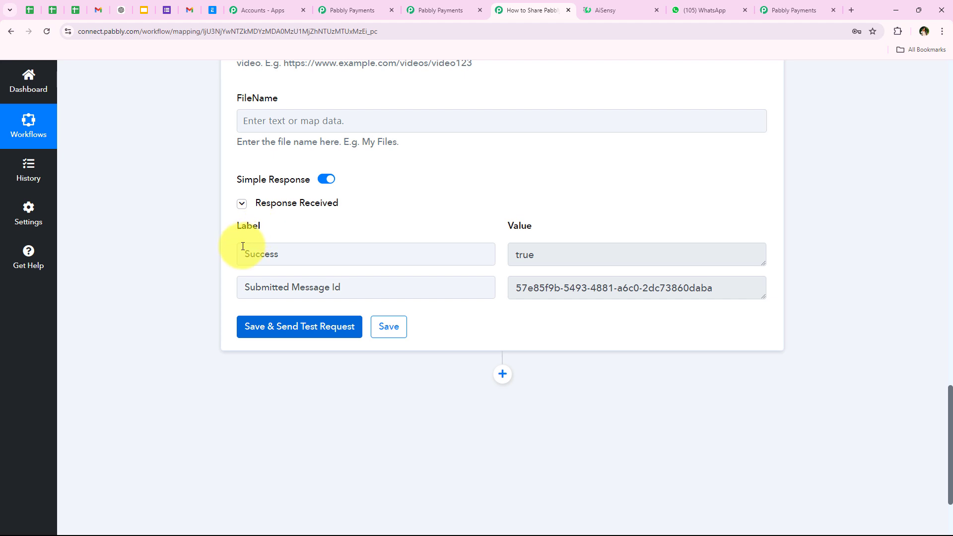
{"action": "left_click_drag", "start_coordinate": [243, 248], "coordinate": [338, 253]}
{"action": "left_click_drag", "start_coordinate": [541, 253], "coordinate": [485, 252]}
{"action": "left_click", "coordinate": [275, 419]}
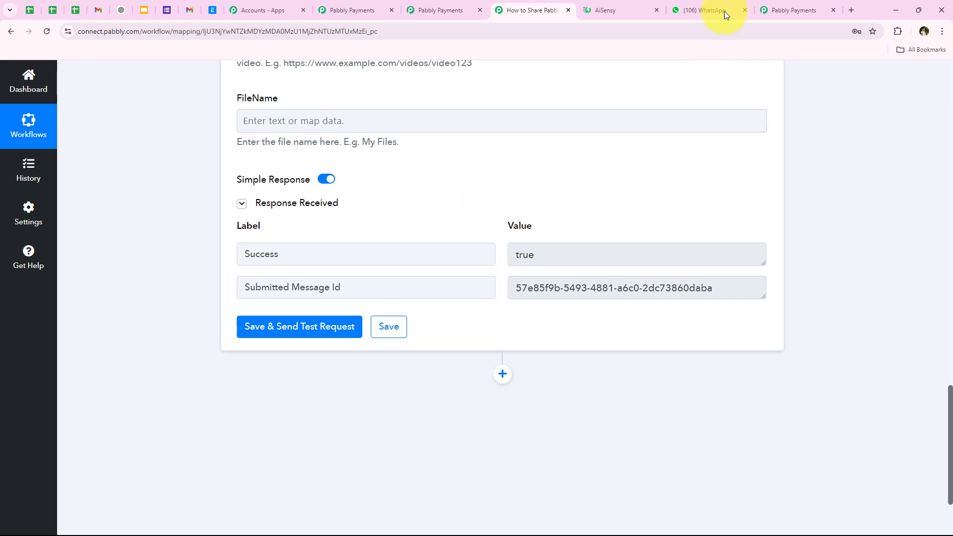
{"action": "left_click", "coordinate": [682, 7]}
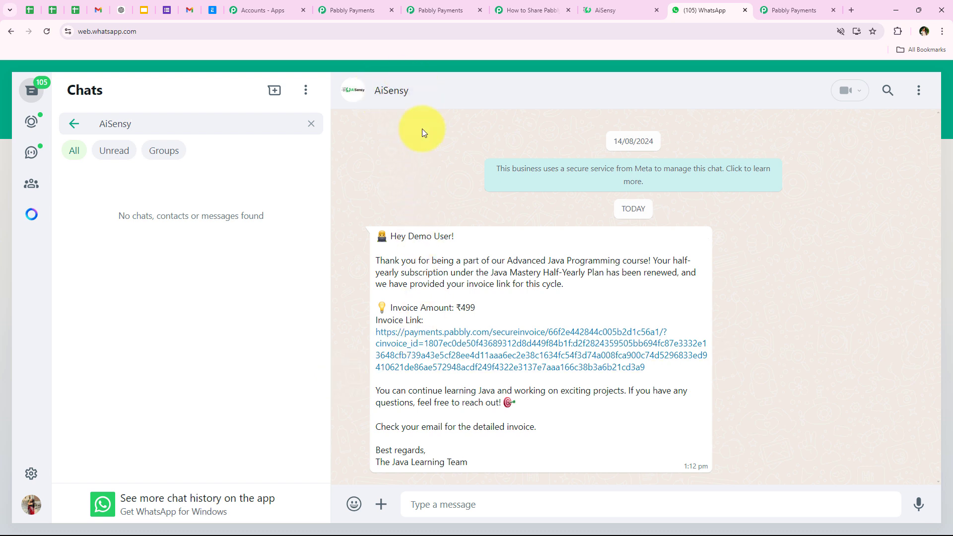
{"action": "left_click_drag", "start_coordinate": [392, 237], "coordinate": [451, 257]}
{"action": "left_click", "coordinate": [460, 261]}
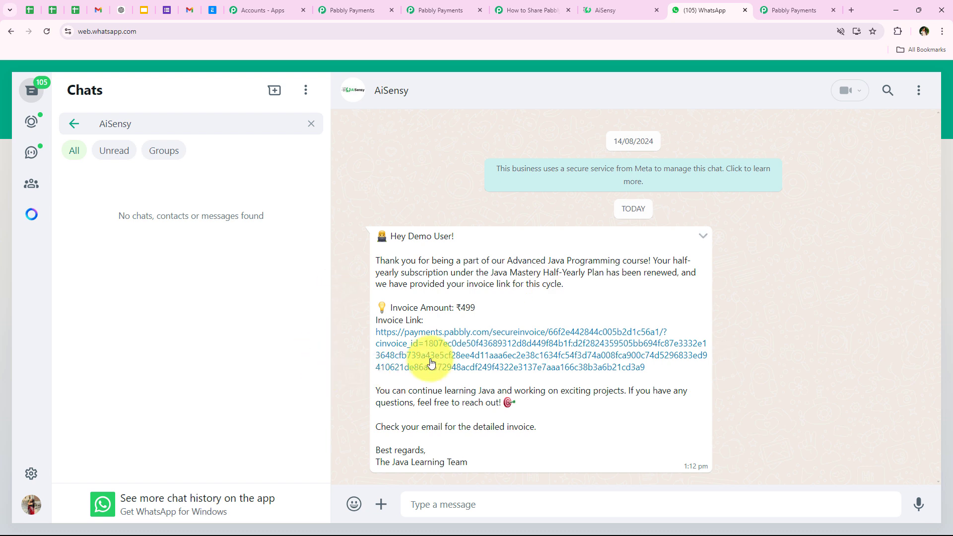
{"action": "left_click_drag", "start_coordinate": [454, 308], "coordinate": [478, 310]}
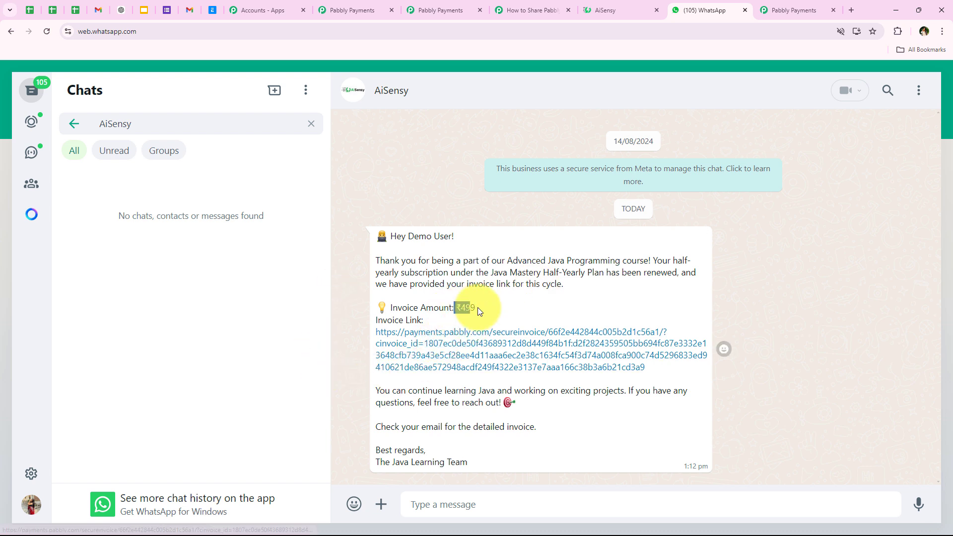
{"action": "left_click", "coordinate": [358, 362]}
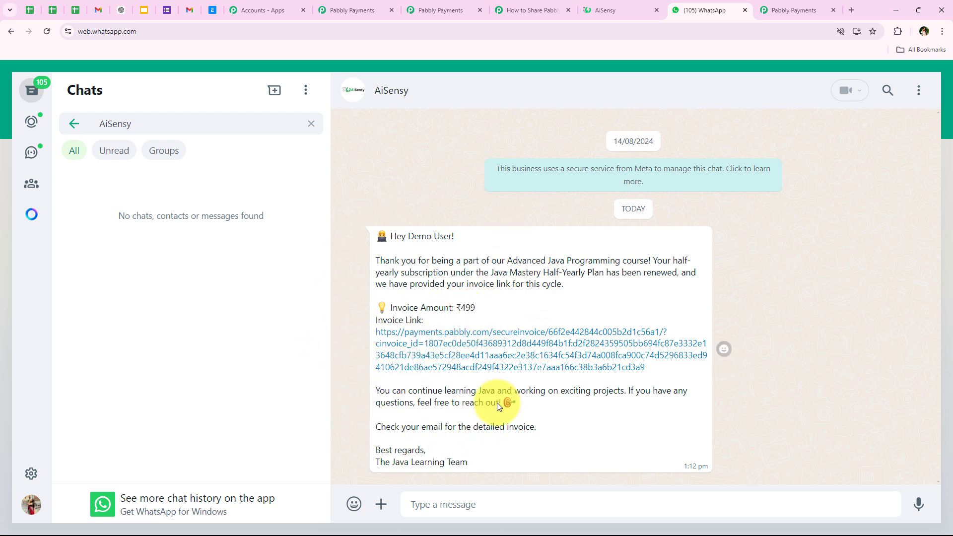
{"action": "left_click", "coordinate": [546, 9]}
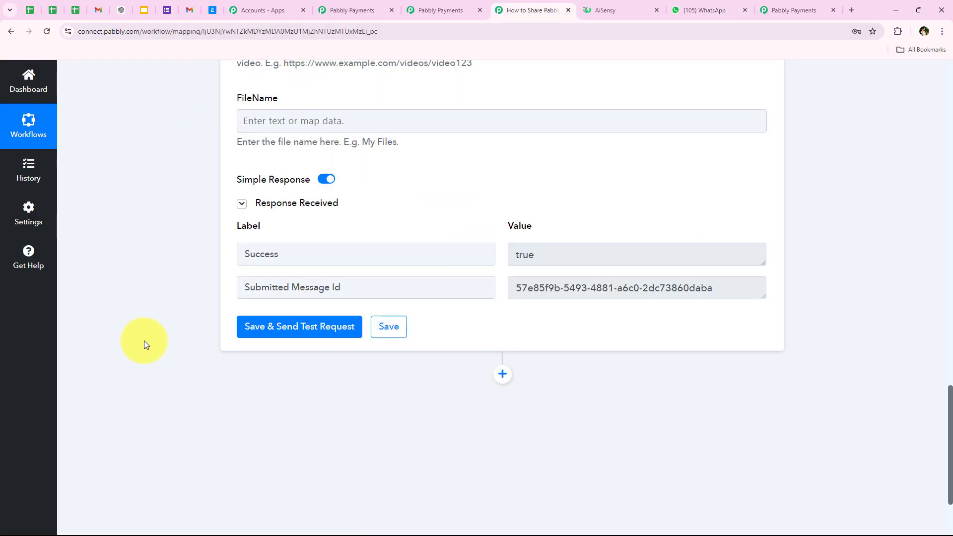
- Add a Gmail step after AiSensy with the Send Email (V2) action event, then start connecting
{"action": "left_click", "coordinate": [503, 375]}
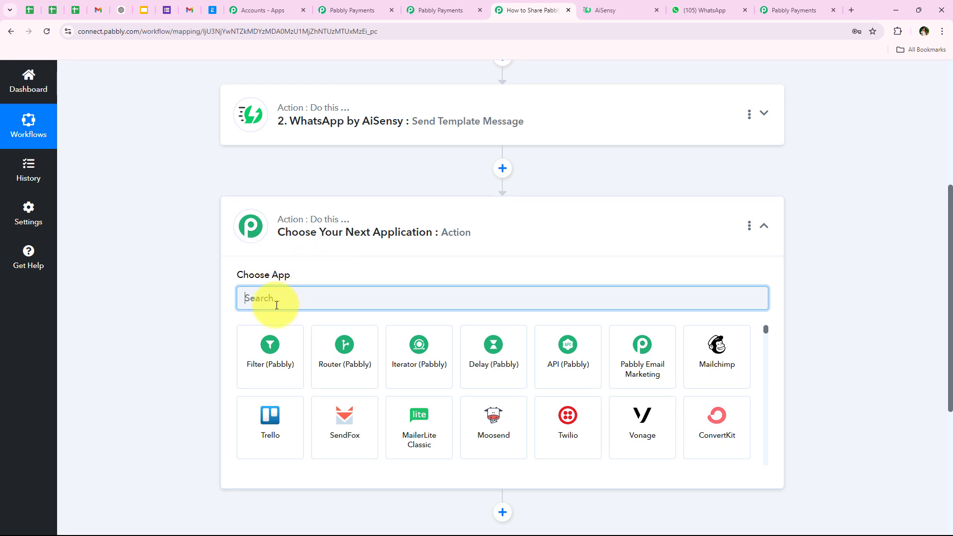
{"action": "type", "text": "Gmail"}
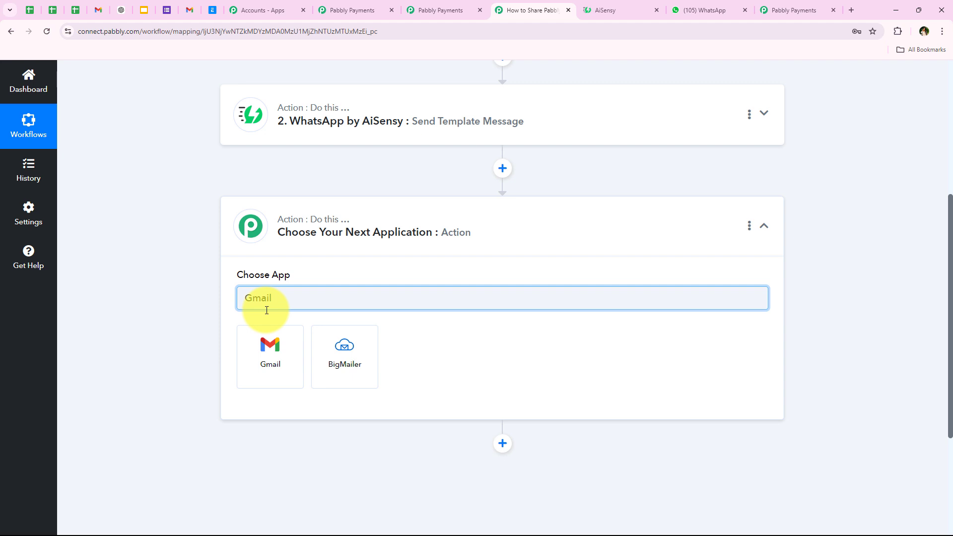
{"action": "left_click", "coordinate": [256, 378]}
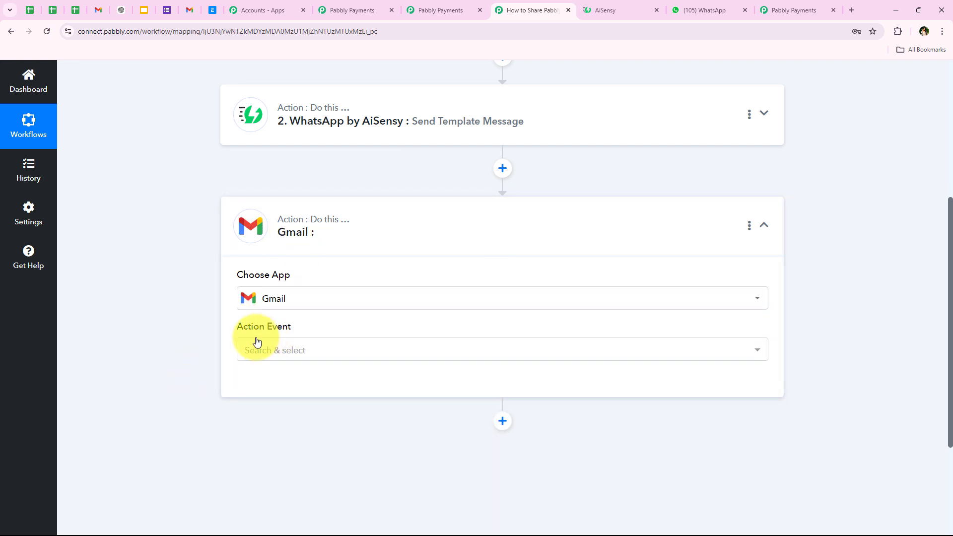
{"action": "left_click", "coordinate": [262, 348]}
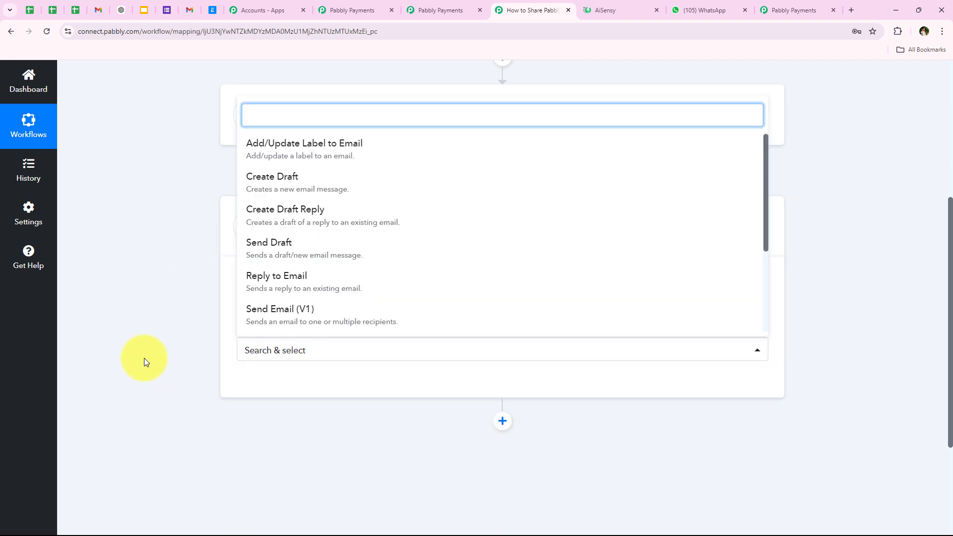
{"action": "scroll", "coordinate": [276, 241], "scroll_direction": "down", "scroll_amount": 1}
{"action": "left_click", "coordinate": [334, 296]}
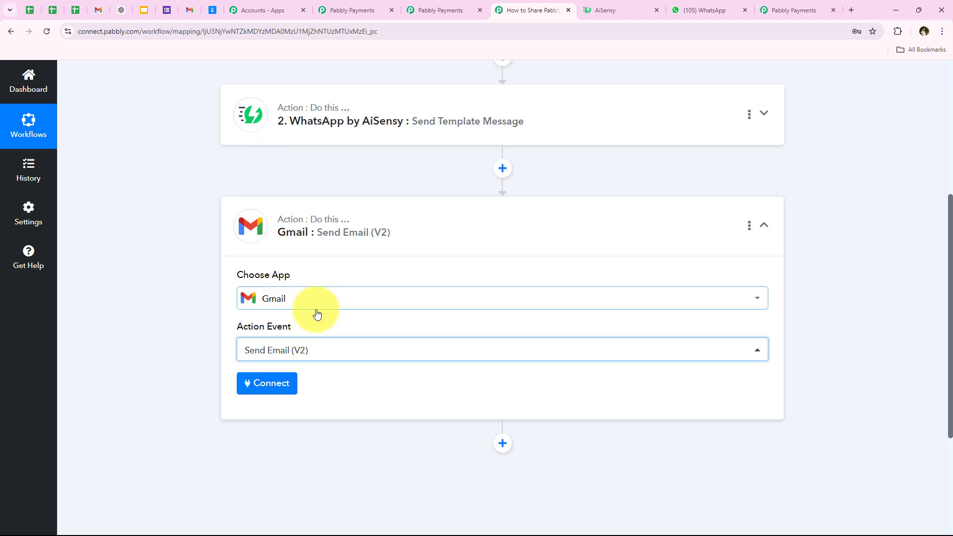
{"action": "left_click", "coordinate": [276, 382]}
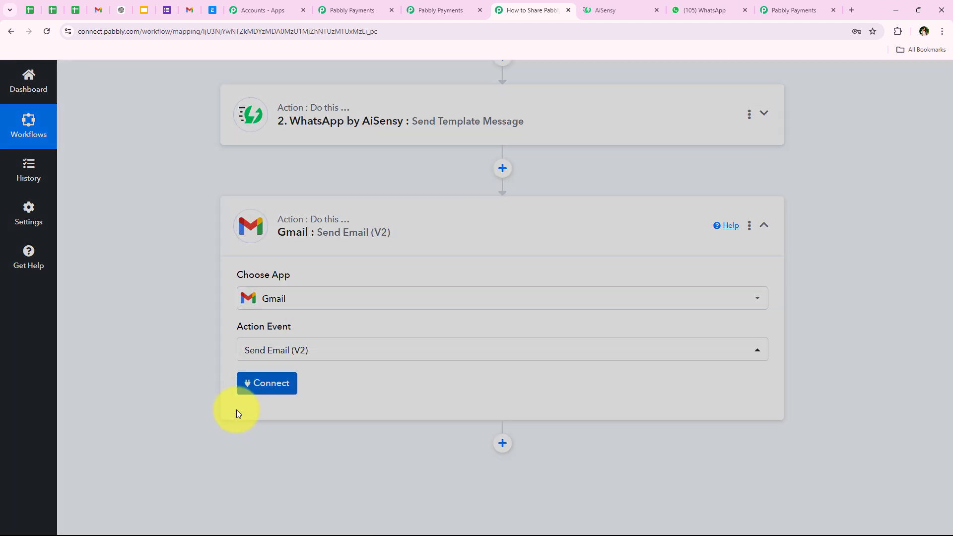
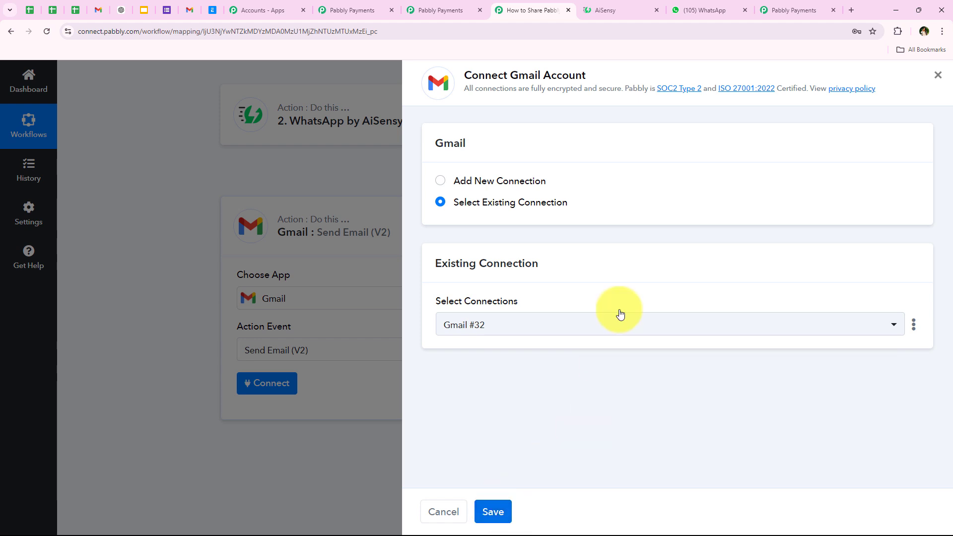
- Create a new Gmail connection and allow Pabbly Connect access to the Google account
{"action": "left_click", "coordinate": [496, 183]}
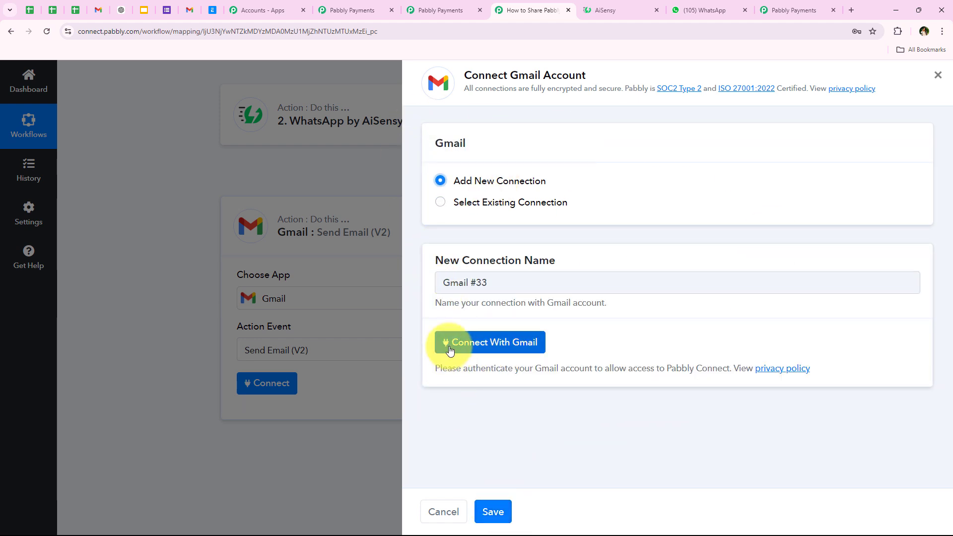
{"action": "left_click", "coordinate": [476, 347]}
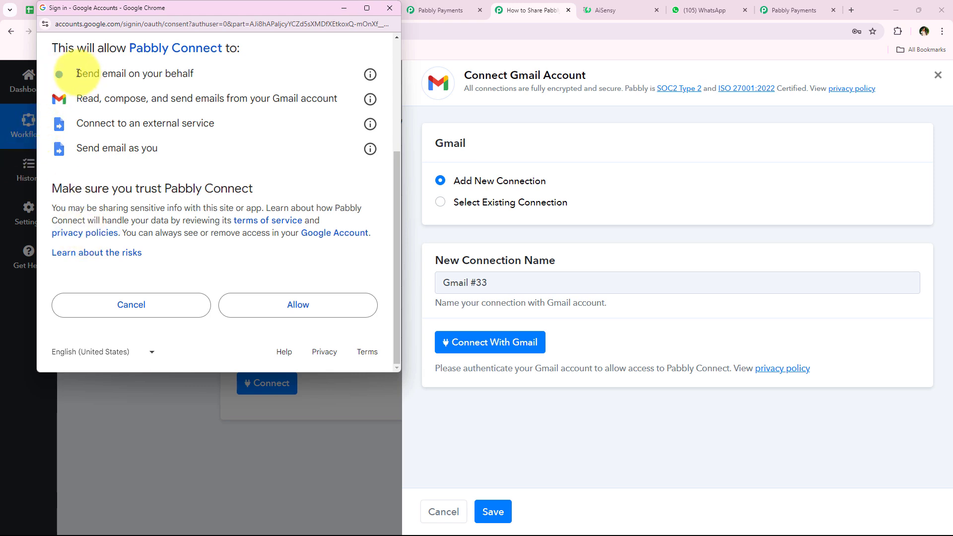
{"action": "left_click_drag", "start_coordinate": [78, 73], "coordinate": [176, 147]}
{"action": "left_click", "coordinate": [177, 147]}
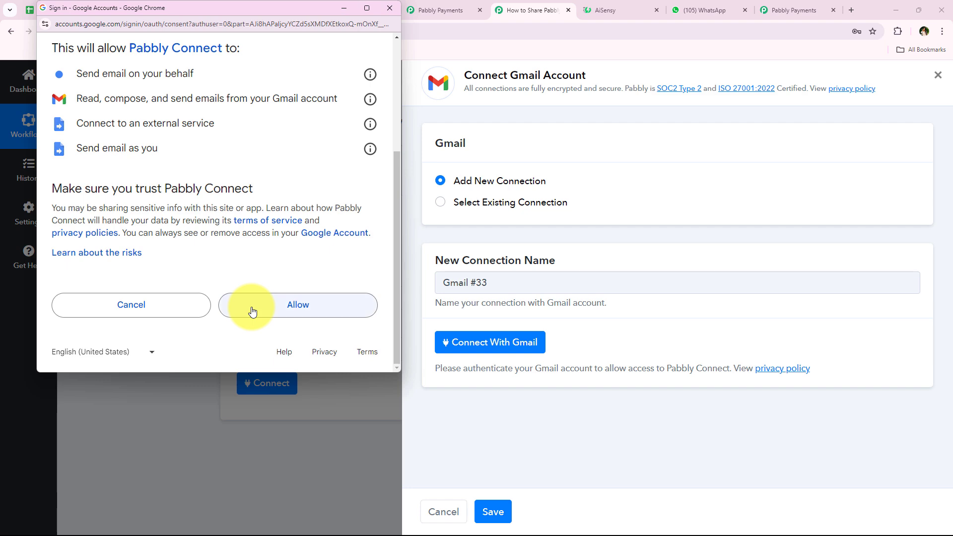
{"action": "left_click", "coordinate": [253, 311]}
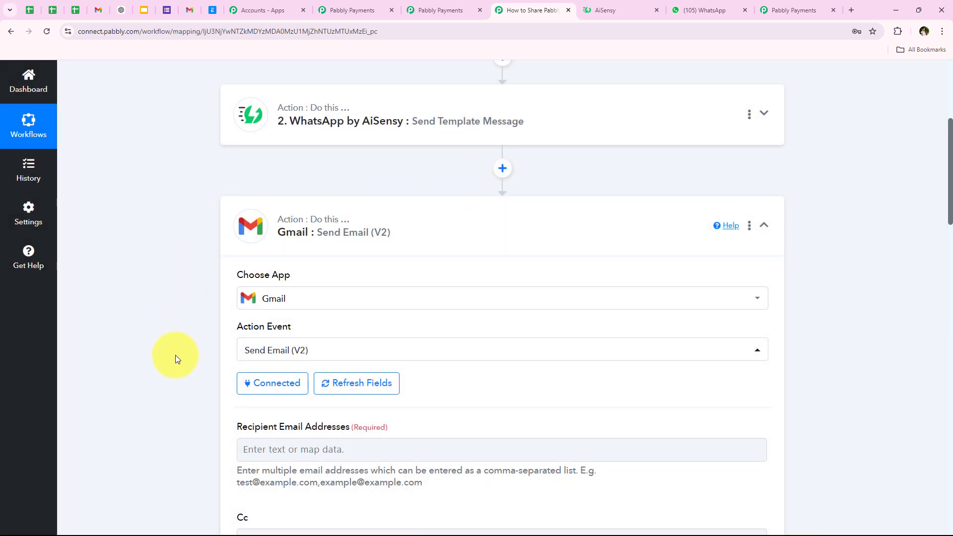
- Map Recipient Email Addresses to the trigger's Data Subscription Customer Email Id
{"action": "scroll", "coordinate": [176, 357], "scroll_direction": "down", "scroll_amount": 1}
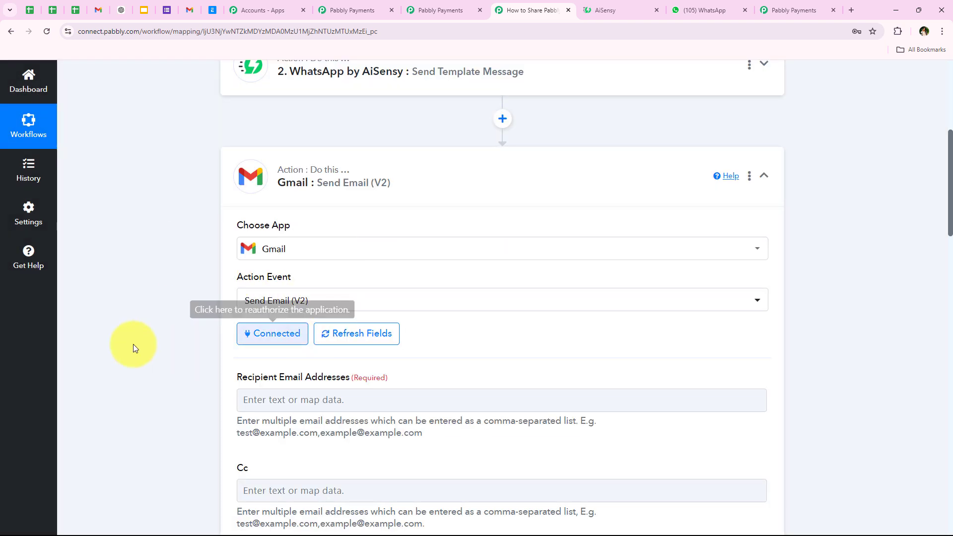
{"action": "scroll", "coordinate": [123, 247], "scroll_direction": "down", "scroll_amount": 1}
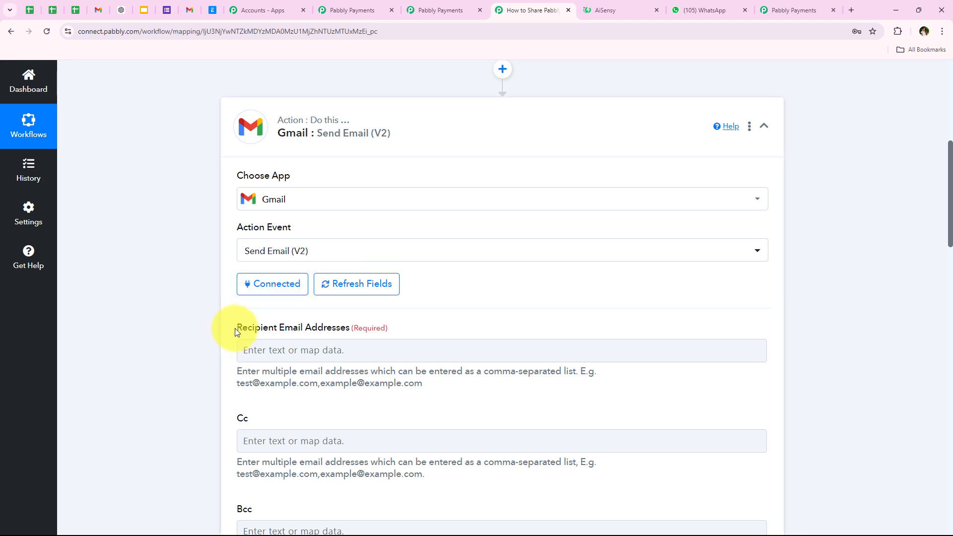
{"action": "left_click", "coordinate": [202, 340]}
{"action": "left_click", "coordinate": [249, 350]}
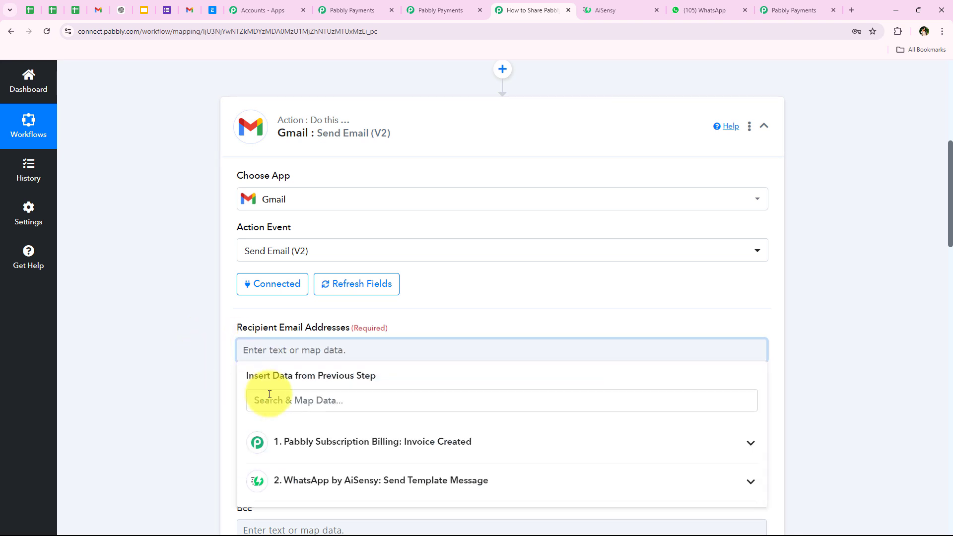
{"action": "left_click", "coordinate": [269, 400]}
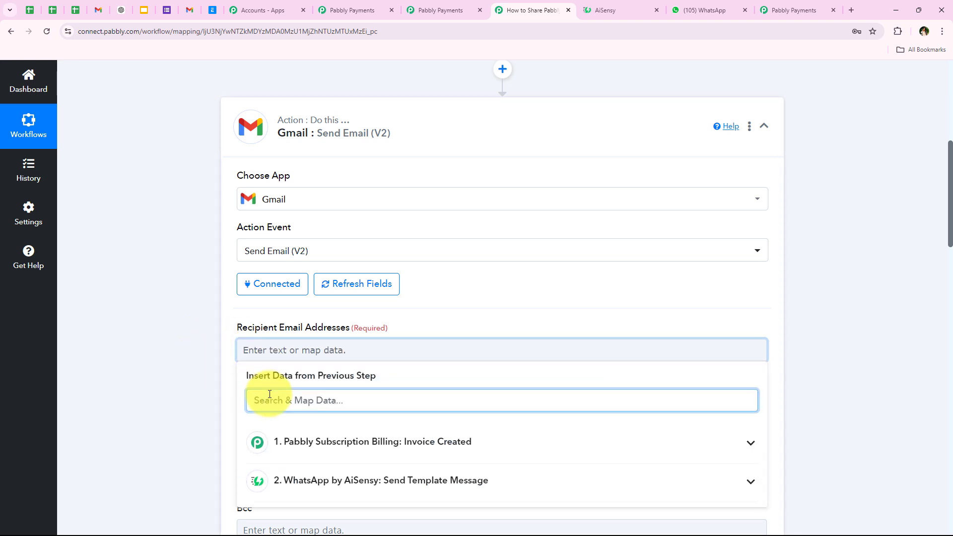
{"action": "type", "text": "emai"}
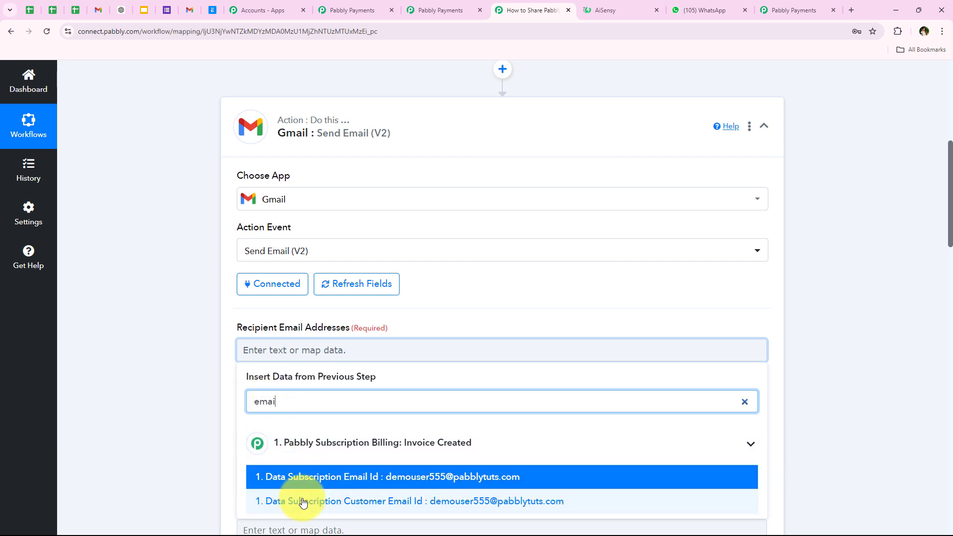
{"action": "left_click", "coordinate": [415, 503]}
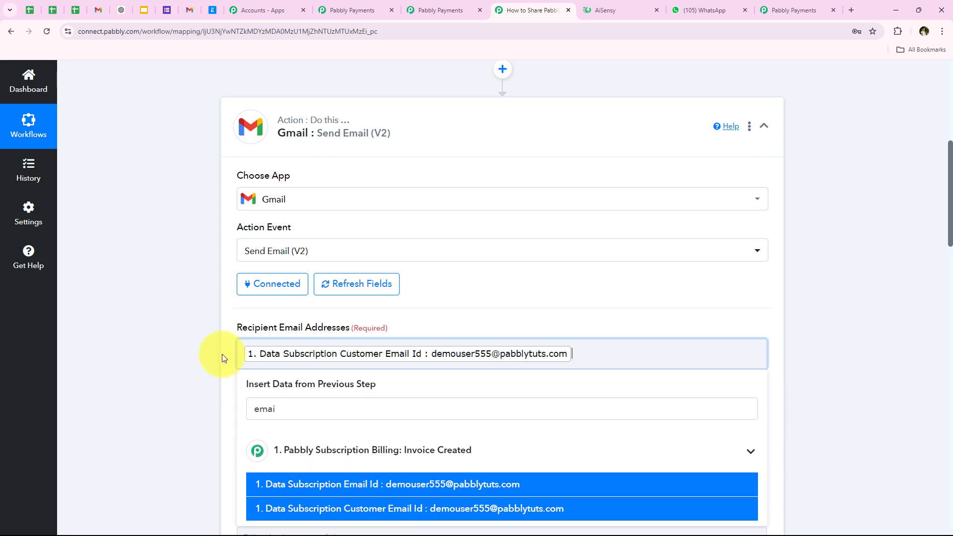
- Review the optional Cc and Bcc fields, leaving them empty
{"action": "scroll", "coordinate": [216, 304], "scroll_direction": "down", "scroll_amount": 1}
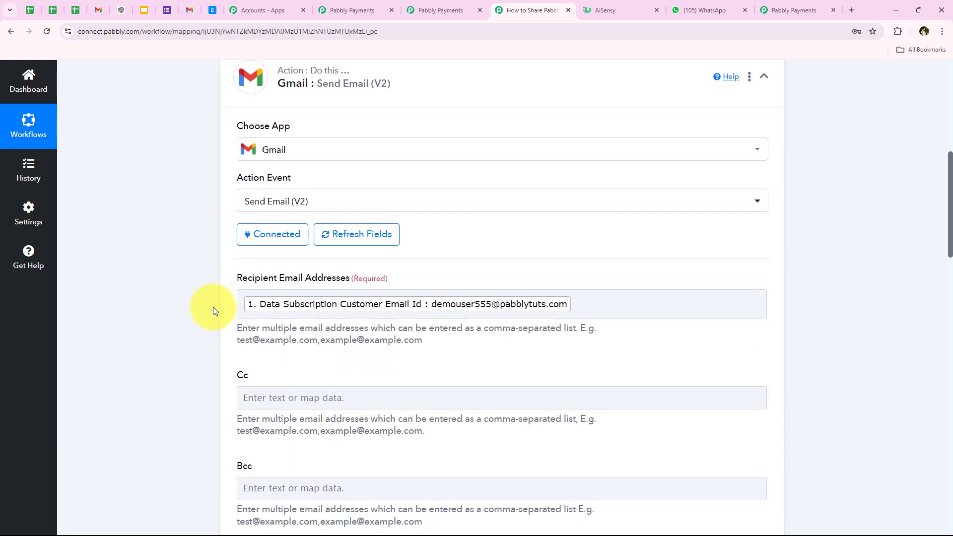
{"action": "double_click", "coordinate": [252, 375]}
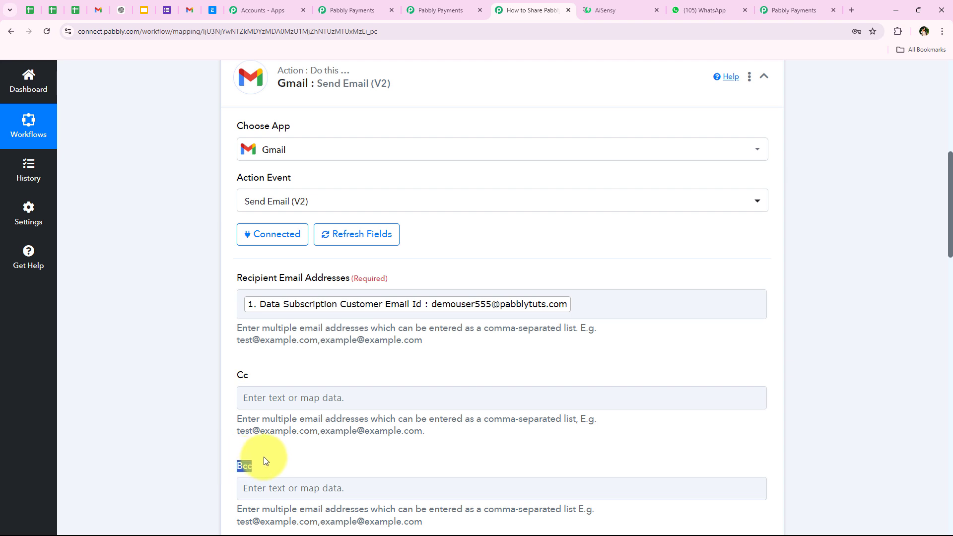
{"action": "left_click", "coordinate": [273, 388]}
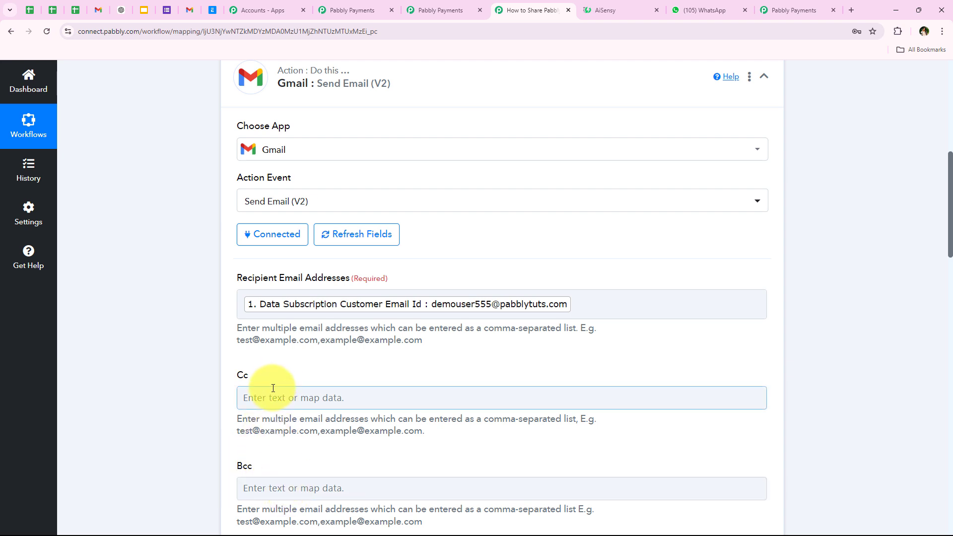
{"action": "left_click_drag", "start_coordinate": [236, 375], "coordinate": [254, 375]}
{"action": "left_click_drag", "start_coordinate": [237, 463], "coordinate": [272, 463]}
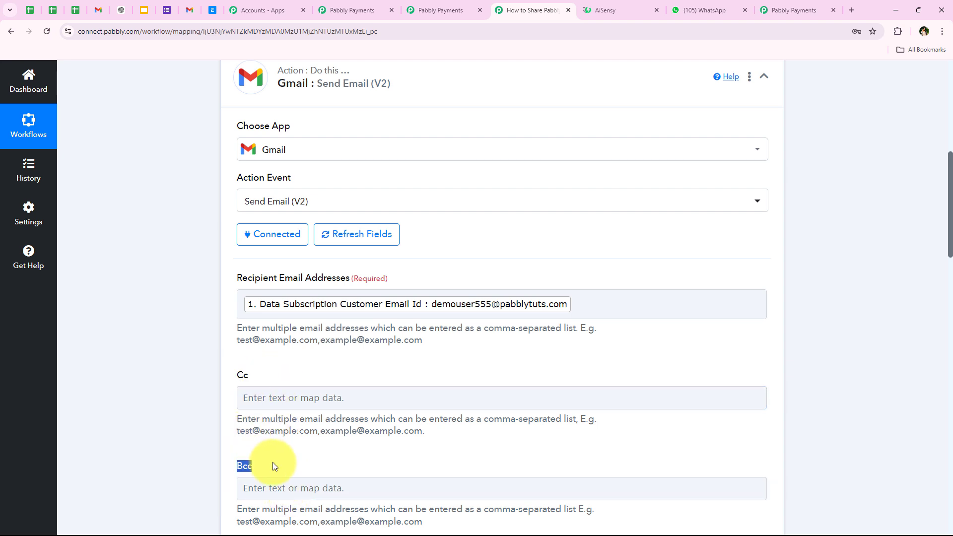
{"action": "left_click", "coordinate": [157, 265]}
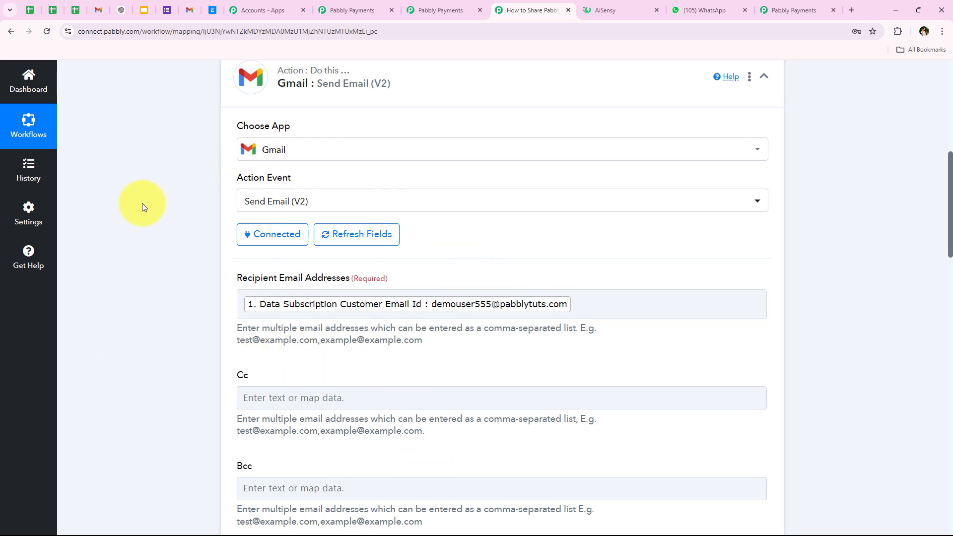
- Keep the default Sender Email Address and set the sender name to 'The Java Learning Team'
{"action": "scroll", "coordinate": [147, 207], "scroll_direction": "down", "scroll_amount": 9}
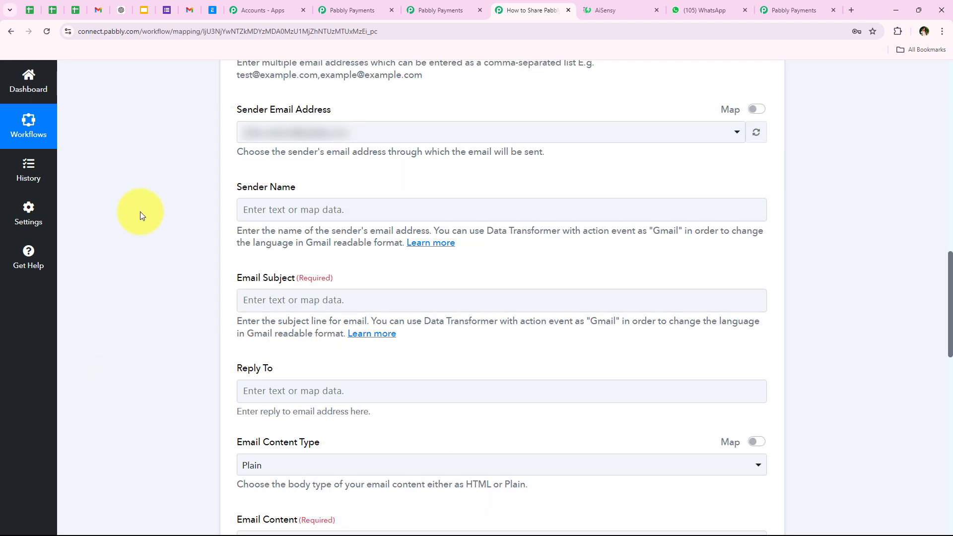
{"action": "left_click_drag", "start_coordinate": [241, 108], "coordinate": [255, 161]}
{"action": "left_click", "coordinate": [256, 161]}
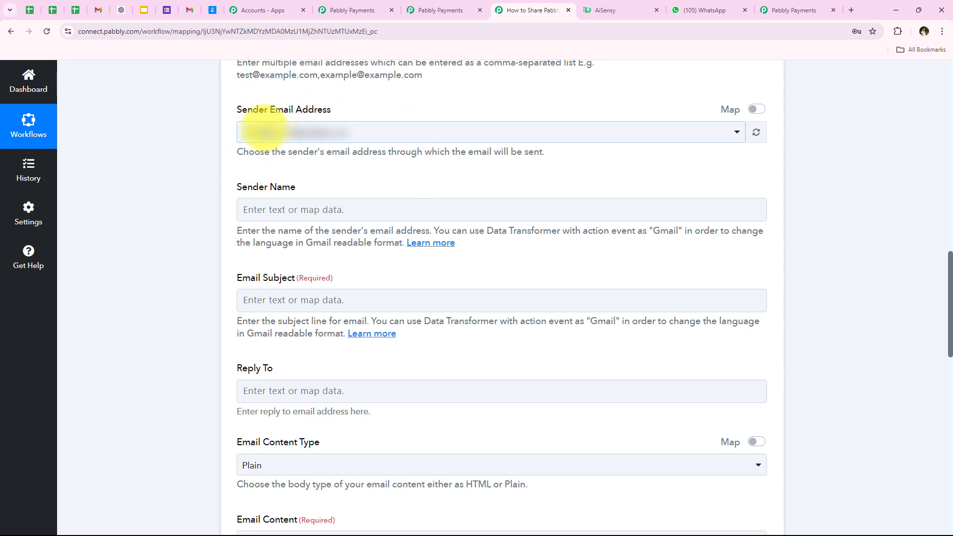
{"action": "scroll", "coordinate": [199, 204], "scroll_direction": "down", "scroll_amount": 2}
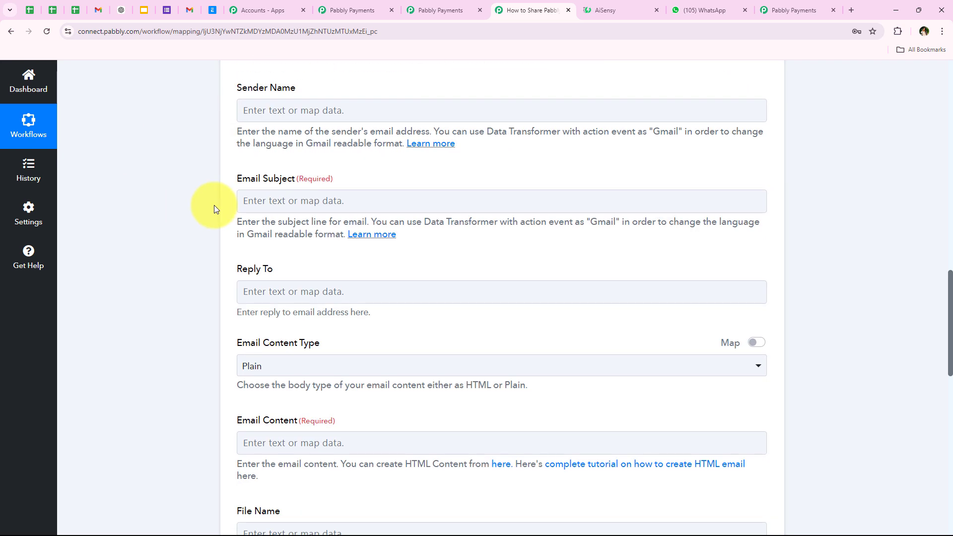
{"action": "left_click_drag", "start_coordinate": [230, 103], "coordinate": [303, 79]}
{"action": "left_click", "coordinate": [303, 79]}
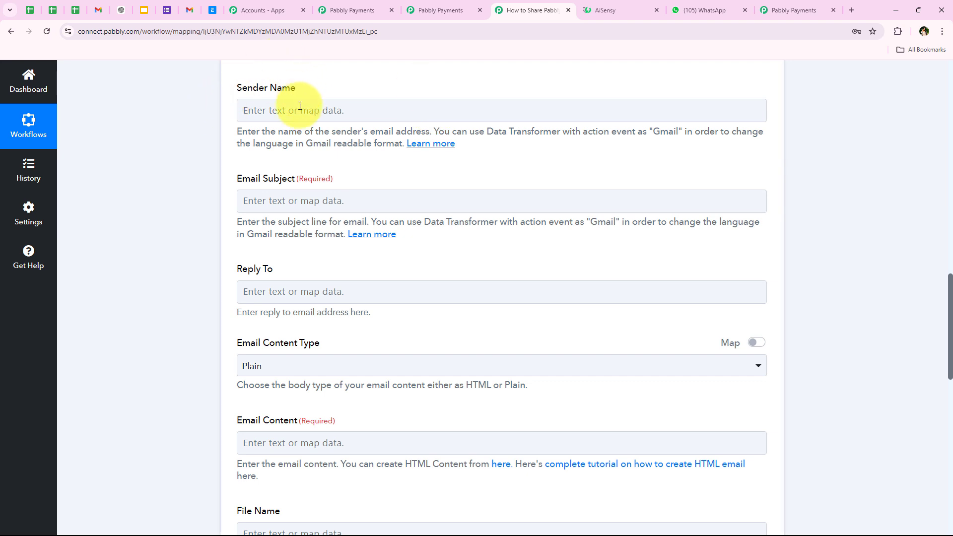
{"action": "left_click", "coordinate": [300, 110]}
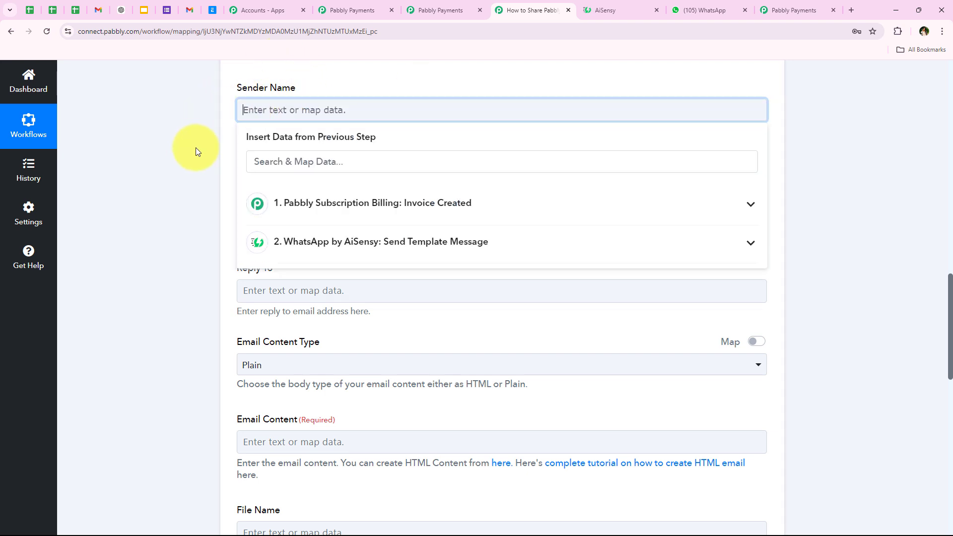
{"action": "type", "text": "The Java Learning Team"}
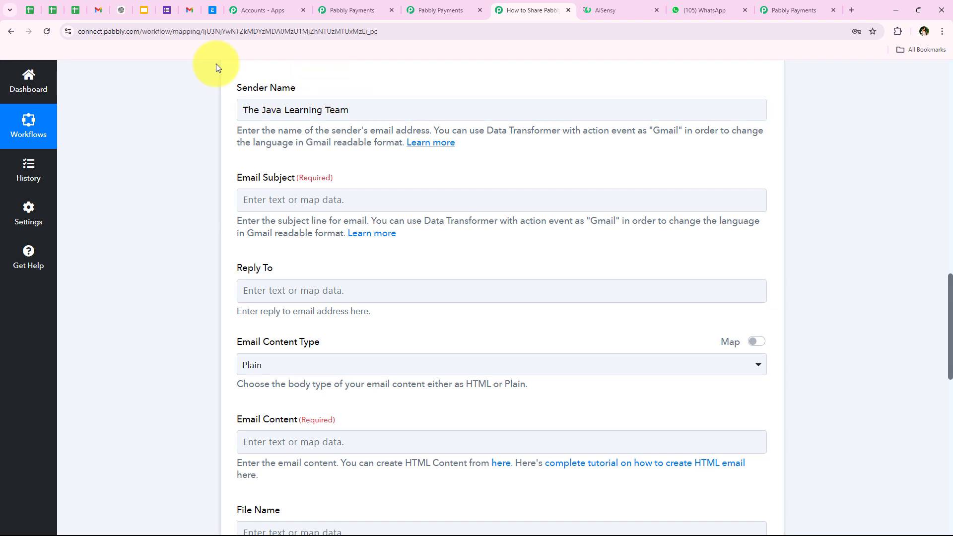
- Set the subject to 'Your Invoice for the Java Course Subscription', leaving Reply To empty
{"action": "left_click", "coordinate": [263, 203]}
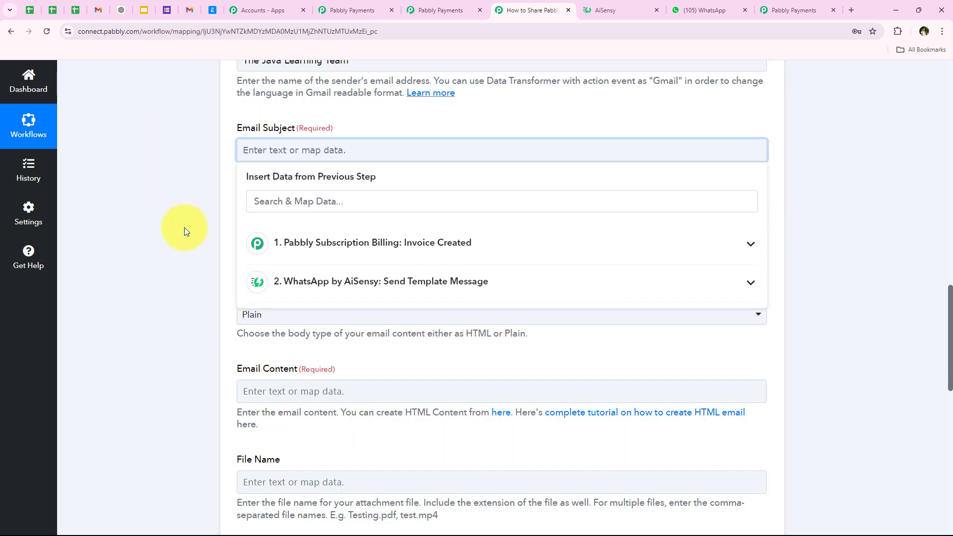
{"action": "type", "text": "Your Invoice for the Java Course Subscription"}
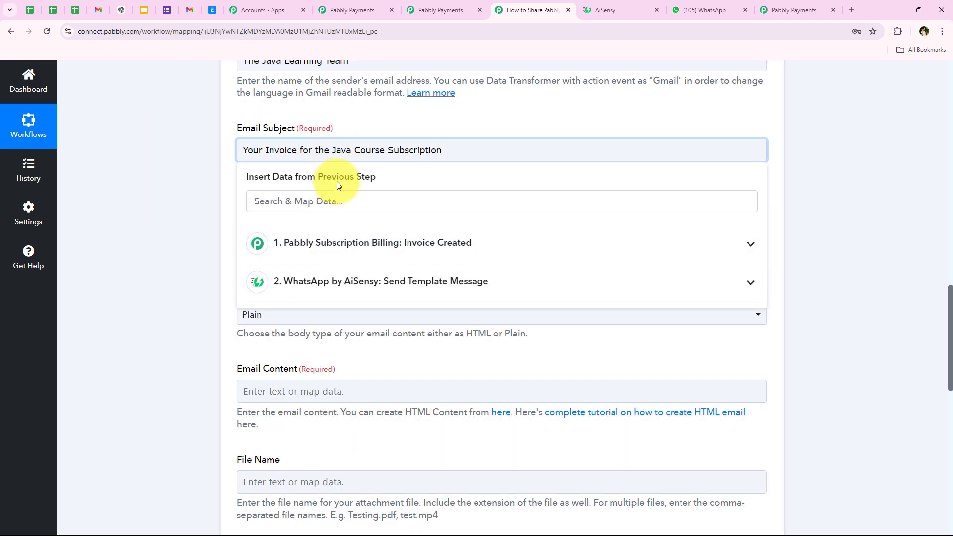
{"action": "left_click", "coordinate": [130, 192]}
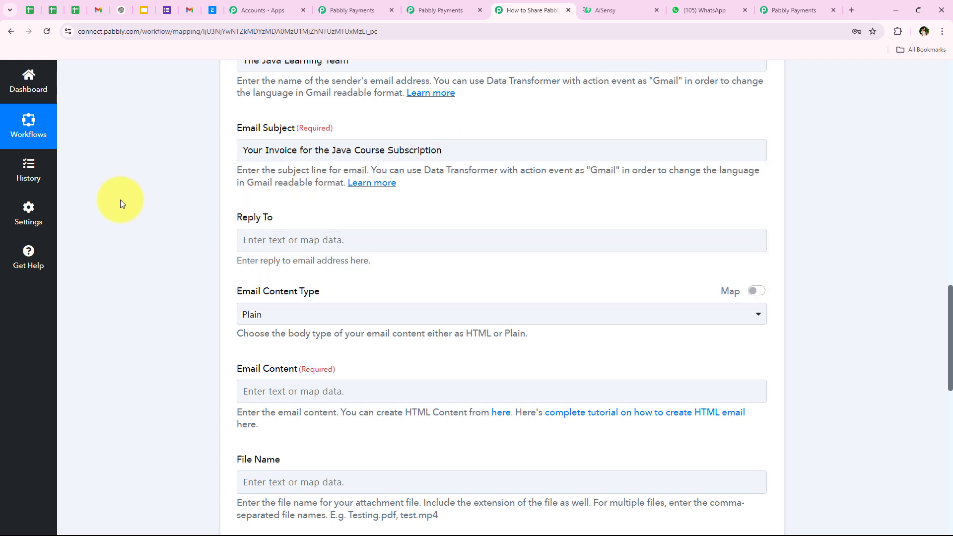
{"action": "scroll", "coordinate": [140, 233], "scroll_direction": "down", "scroll_amount": 1}
{"action": "left_click_drag", "start_coordinate": [228, 166], "coordinate": [286, 172]}
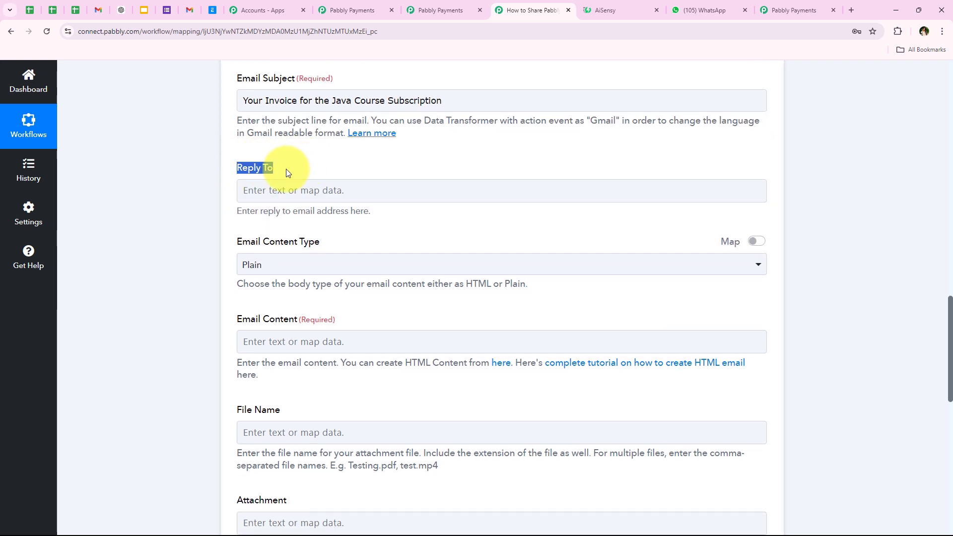
{"action": "left_click", "coordinate": [224, 209]}
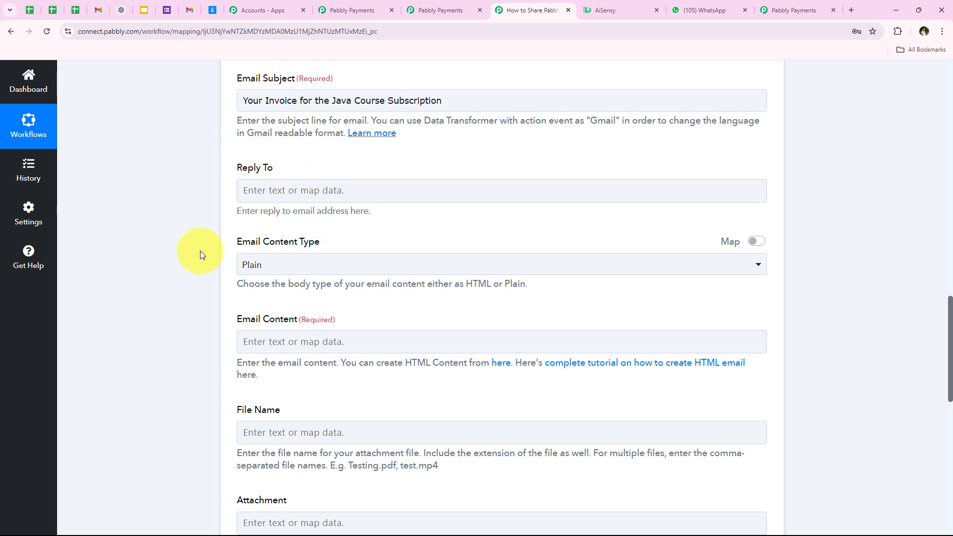
- Set Email Content Type to Plain
{"action": "scroll", "coordinate": [147, 235], "scroll_direction": "down", "scroll_amount": 1}
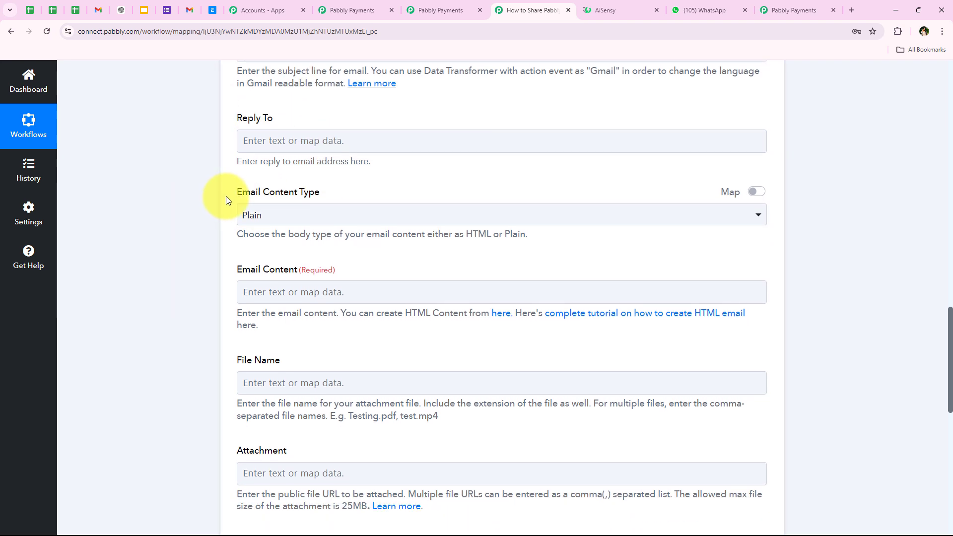
{"action": "left_click", "coordinate": [318, 217]}
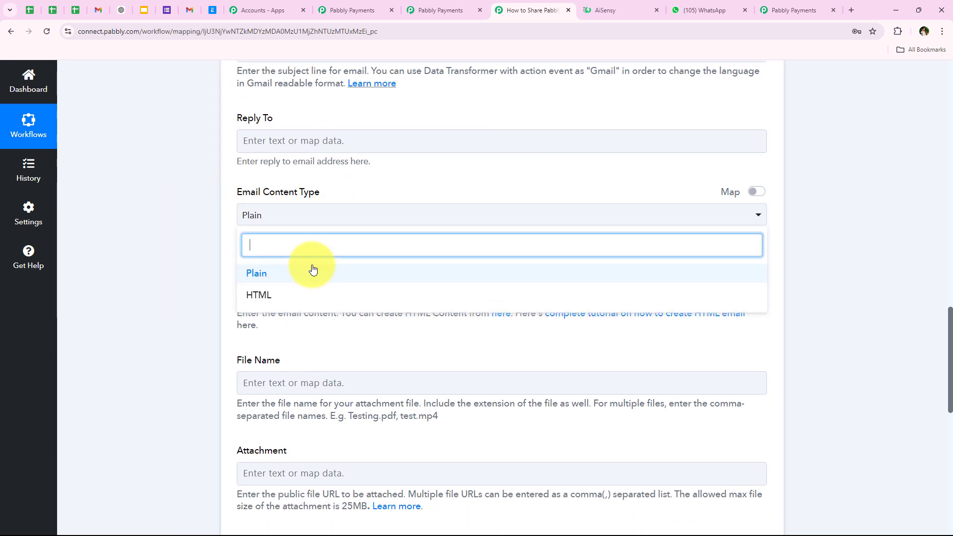
{"action": "left_click", "coordinate": [312, 273]}
{"action": "scroll", "coordinate": [135, 293], "scroll_direction": "down", "scroll_amount": 3}
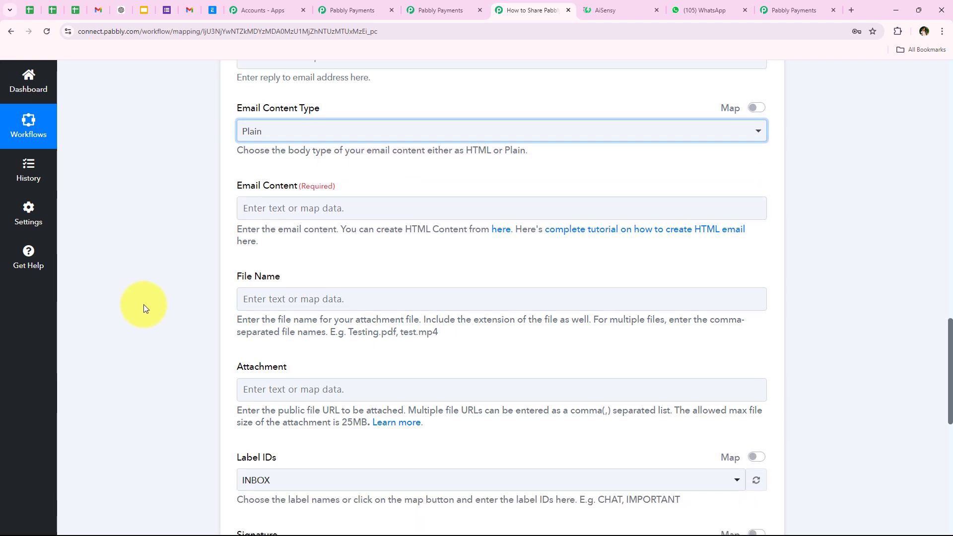
- Paste the renewal email template and replace [Student Name] with the customer's First and Last Name
{"action": "left_click", "coordinate": [270, 144]}
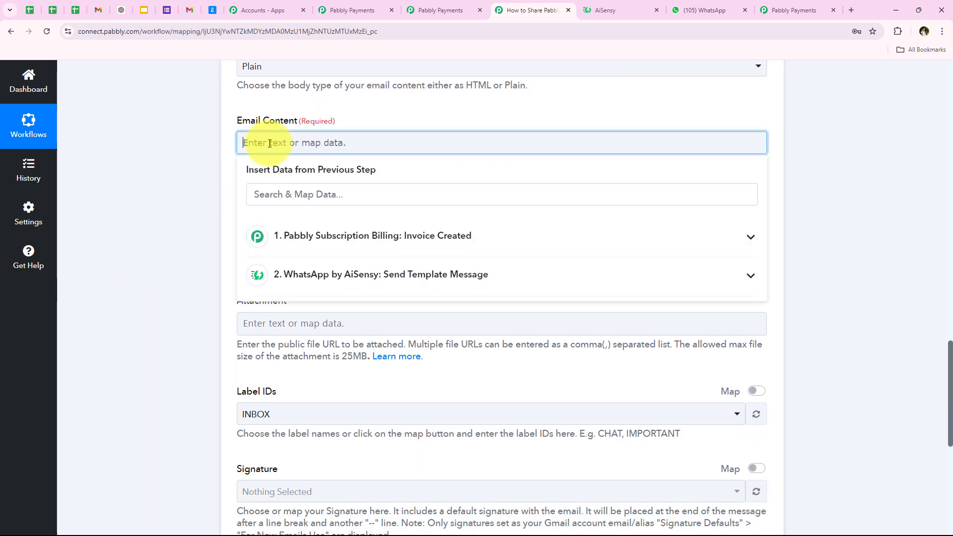
{"action": "key", "text": "ctrl+a"}
{"action": "type", "text": "Dear [Student Name],  Thank you for renewing your subscription to our Advanced Java Programming course! We're excited to have you continue your learning journey with us.  Here are the details of your subscription: Course Name: Amount: Invoice Link:  If you have any questions regarding your payment or the course, please don’t hesitate to get in touch with us.Happy learning, and we look forward to your continued progress!  Best regards, The Java Learning Team"}
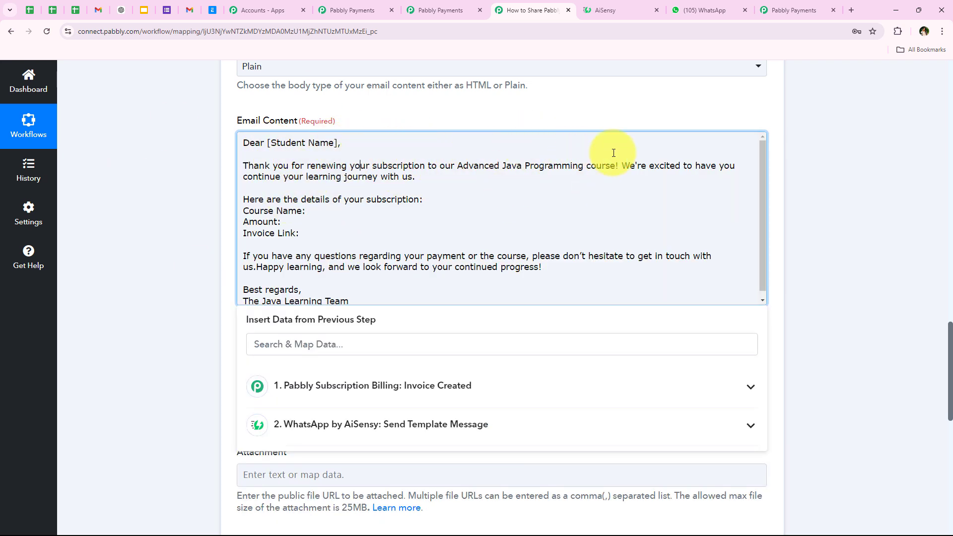
{"action": "left_click_drag", "start_coordinate": [268, 144], "coordinate": [339, 144]}
{"action": "left_click", "coordinate": [306, 341]}
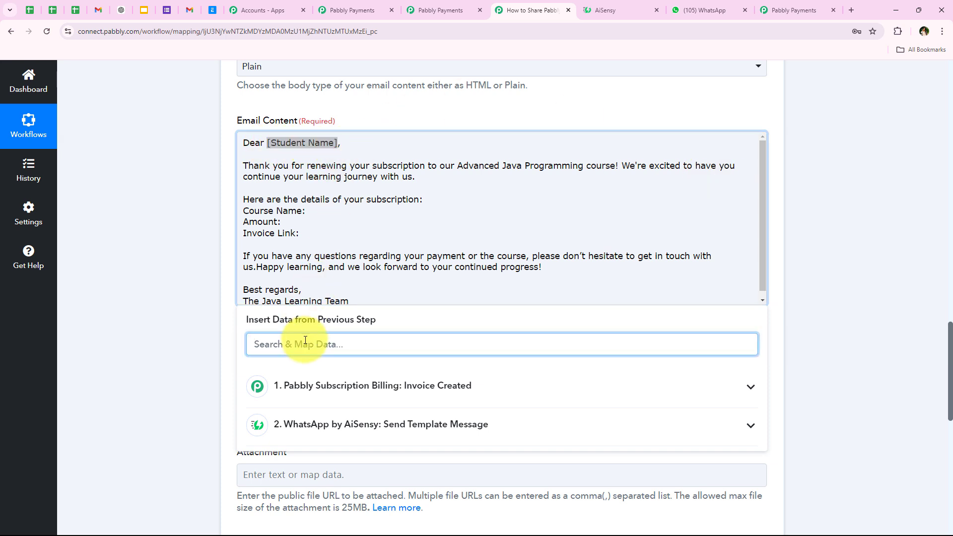
{"action": "type", "text": "na"}
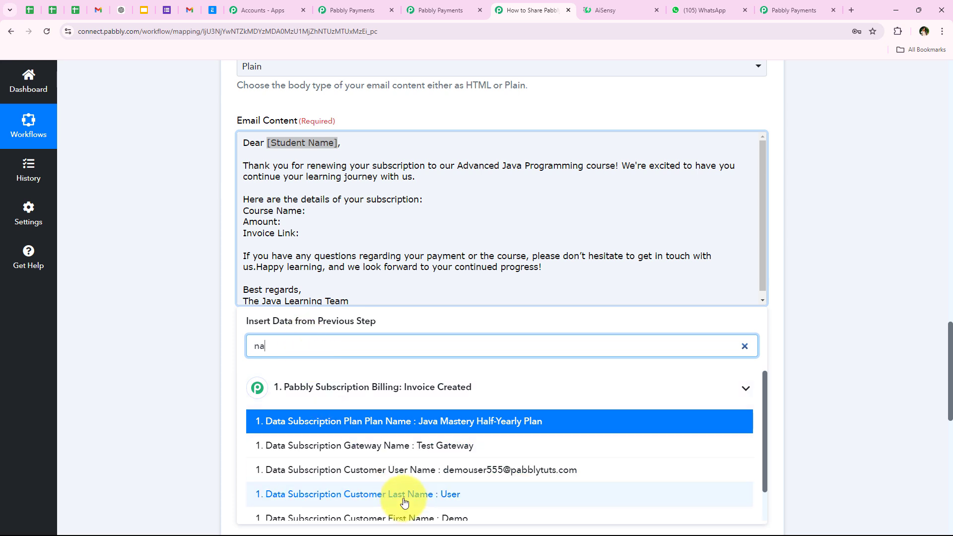
{"action": "left_click", "coordinate": [409, 517]}
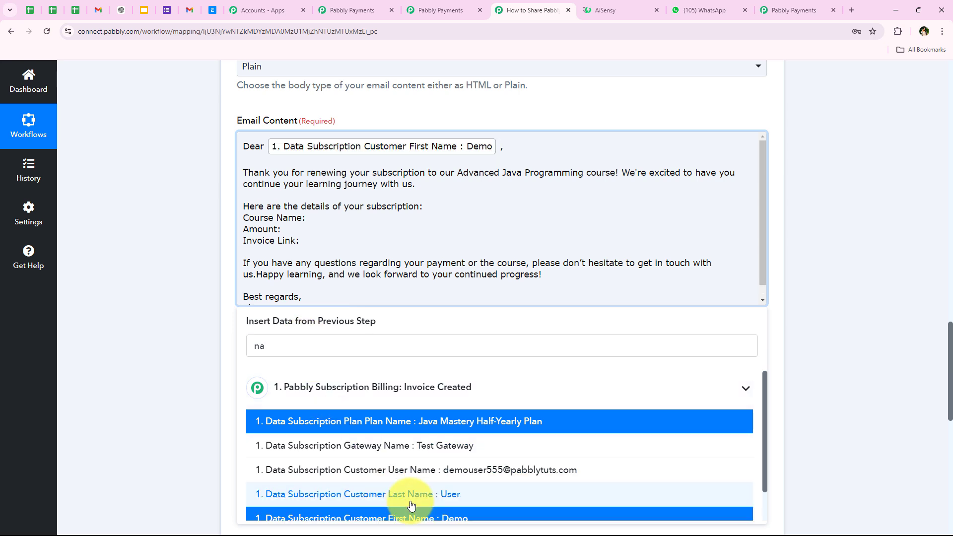
{"action": "left_click", "coordinate": [417, 494]}
{"action": "left_click", "coordinate": [201, 174]}
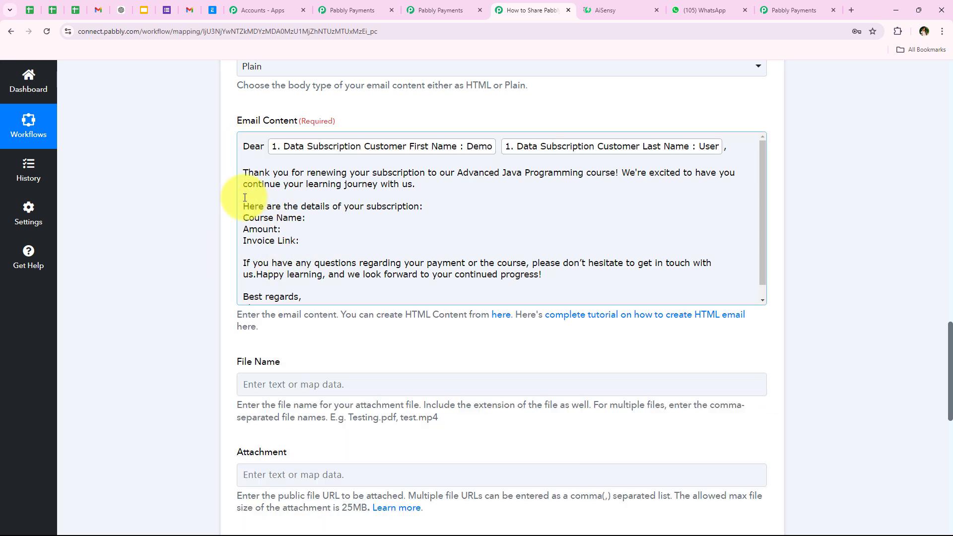
- Insert the trigger's Product Name after 'Course Name:'
{"action": "left_click", "coordinate": [319, 220]}
{"action": "type", "text": "n"}
{"action": "key", "text": "BackSpace"}
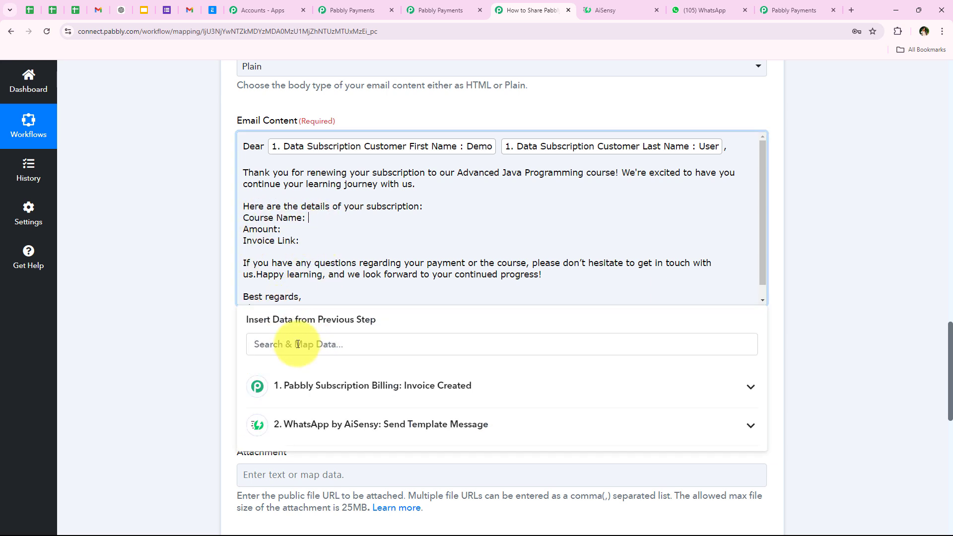
{"action": "scroll", "coordinate": [249, 333], "scroll_direction": "down", "scroll_amount": 3}
{"action": "left_click", "coordinate": [304, 199]}
{"action": "type", "text": "name"}
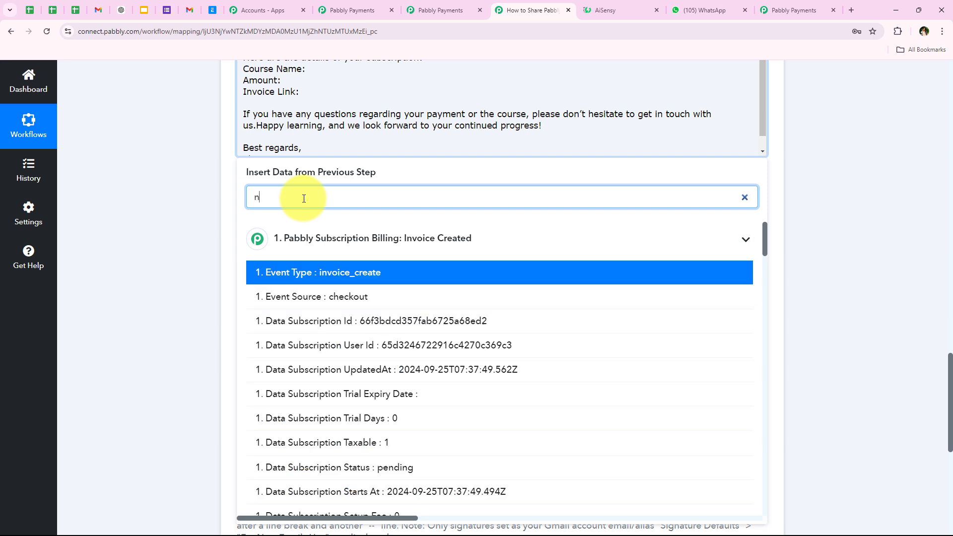
{"action": "scroll", "coordinate": [358, 441], "scroll_direction": "up", "scroll_amount": 1}
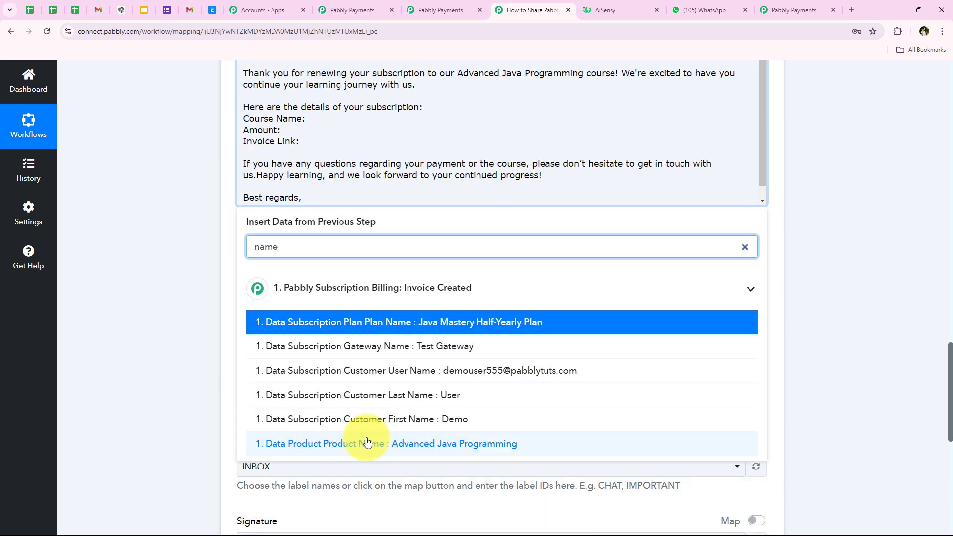
{"action": "left_click", "coordinate": [368, 441]}
- Insert the Data Amount value after 'Amount:', prefixed with ₹
{"action": "left_click", "coordinate": [284, 136]}
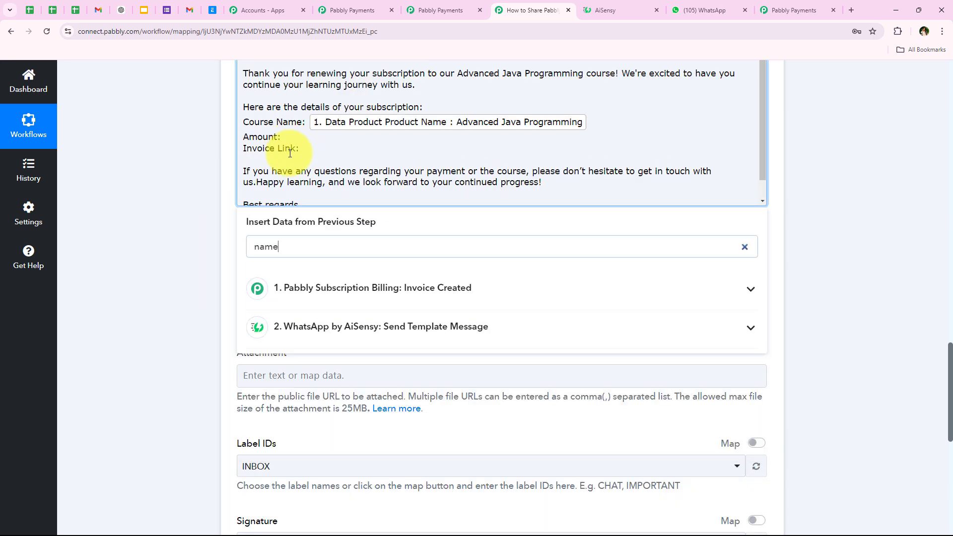
{"action": "double_click", "coordinate": [299, 251]}
{"action": "type", "text": "499"}
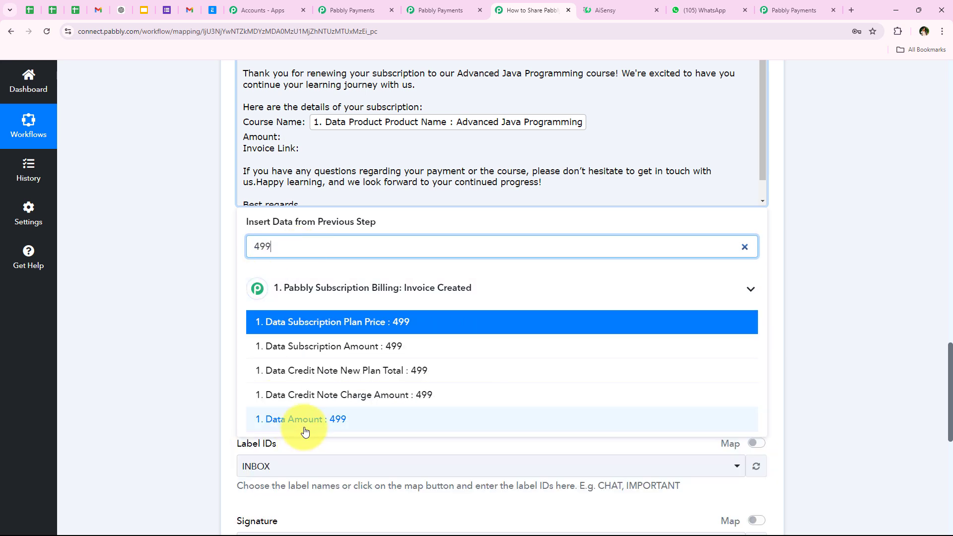
{"action": "left_click", "coordinate": [305, 420]}
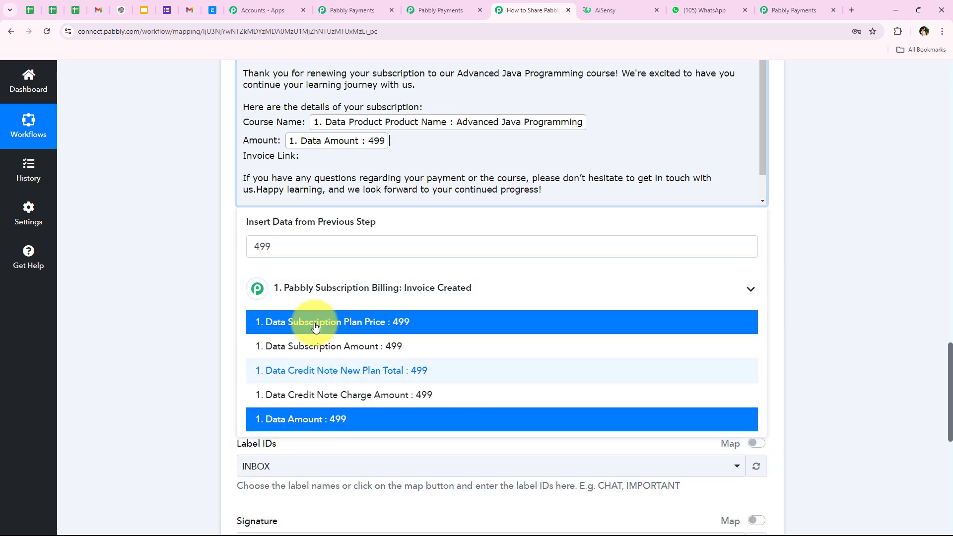
{"action": "left_click", "coordinate": [285, 142]}
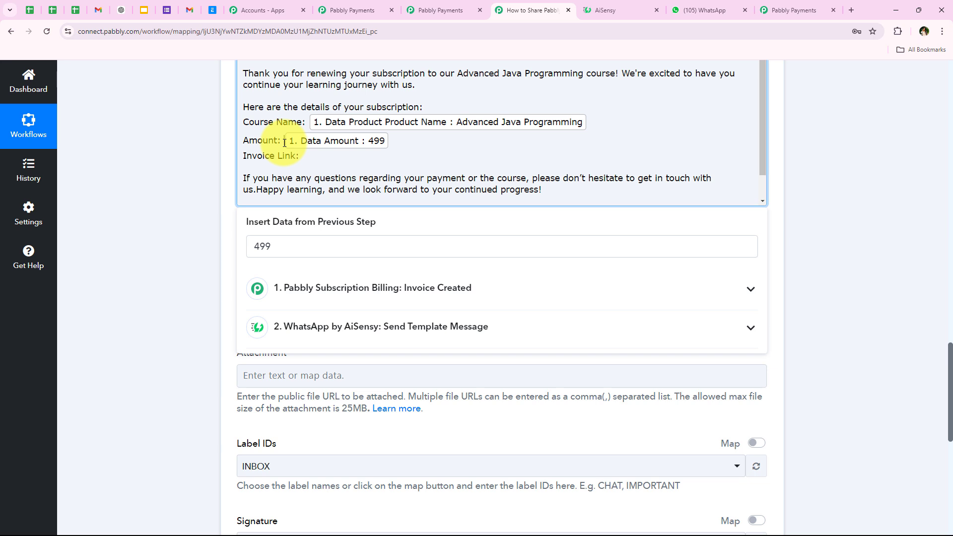
{"action": "type", "text": "₹"}
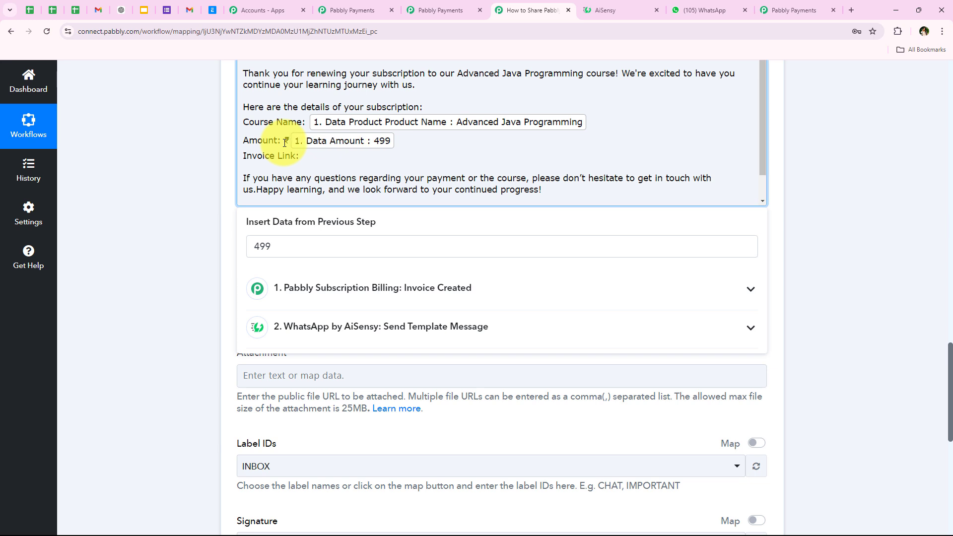
- Insert the Invoice Link, remove the extra blank line, and put 'Happy learning' on its own line
{"action": "double_click", "coordinate": [290, 255]}
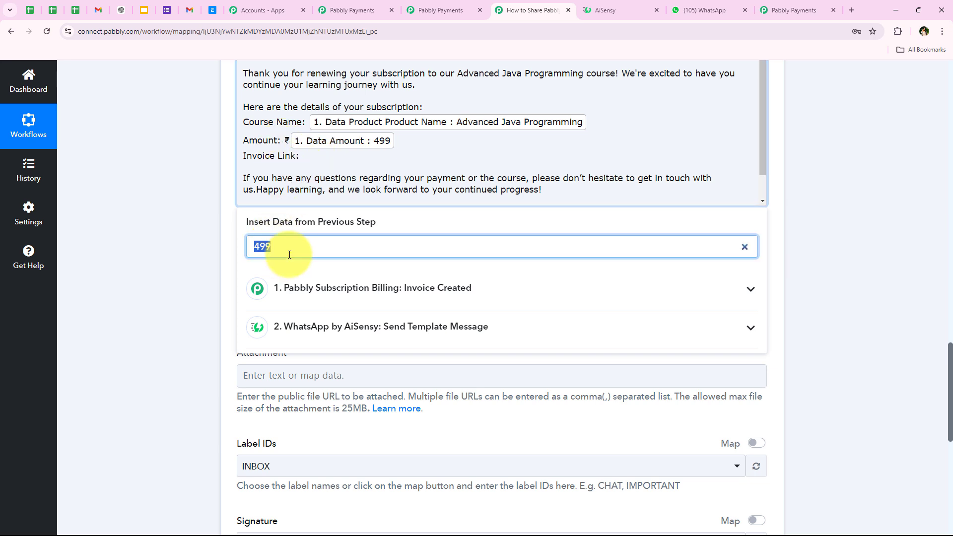
{"action": "type", "text": "link"}
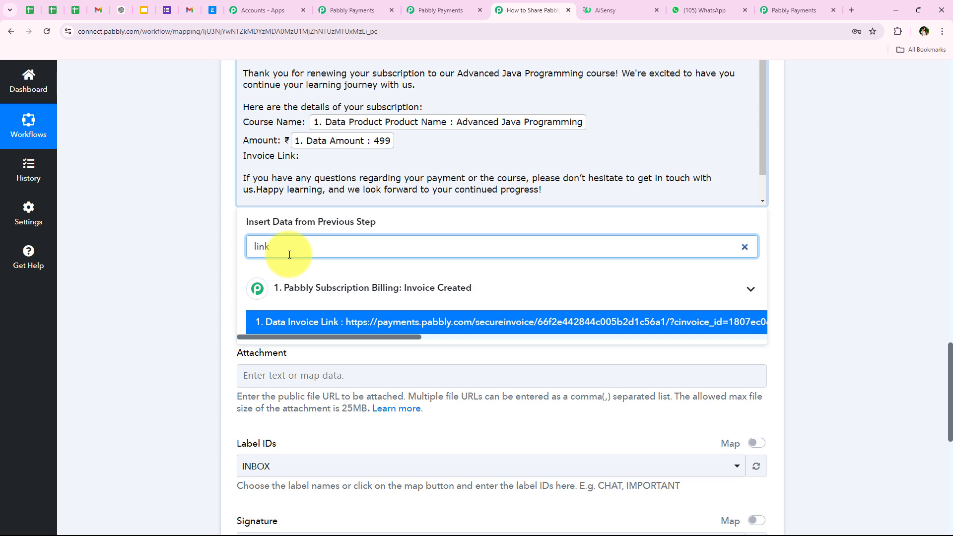
{"action": "left_click", "coordinate": [315, 322]}
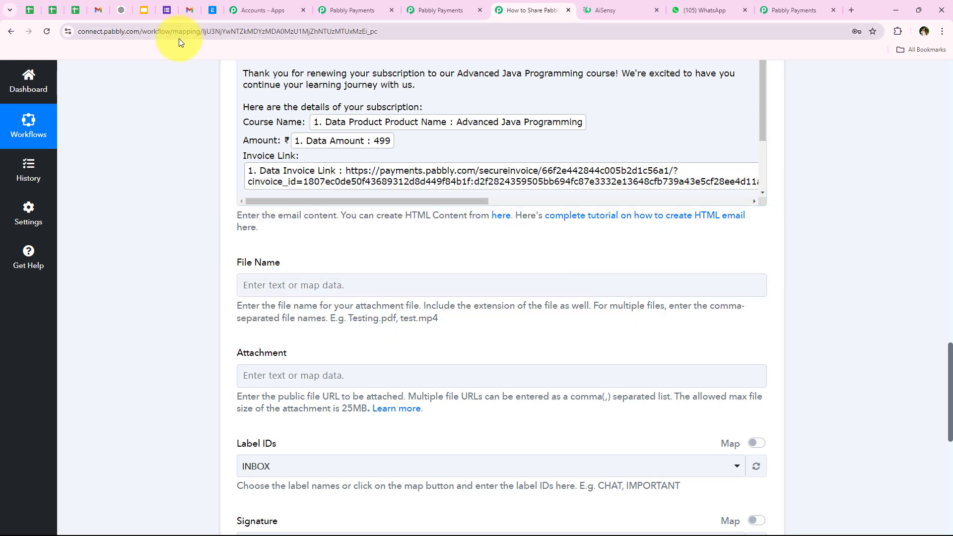
{"action": "scroll", "coordinate": [362, 164], "scroll_direction": "down", "scroll_amount": 2}
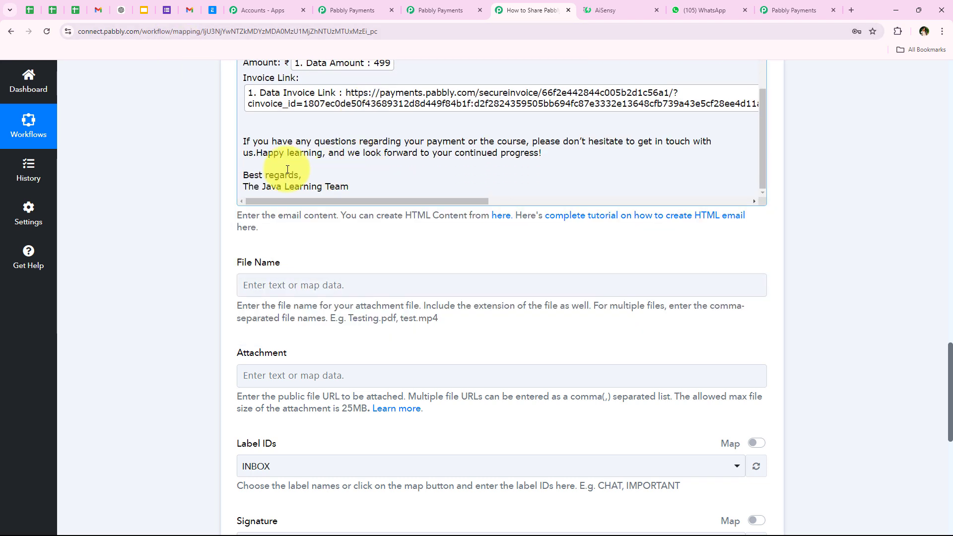
{"action": "left_click", "coordinate": [258, 124]}
{"action": "key", "text": "BackSpace"}
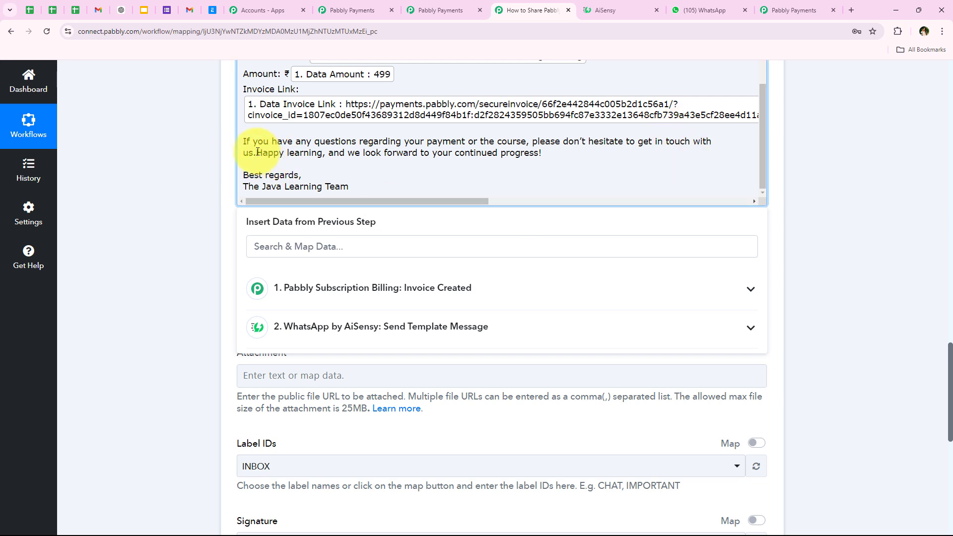
{"action": "left_click", "coordinate": [257, 153]}
{"action": "key", "text": "Return"}
{"action": "key", "text": "Return"}
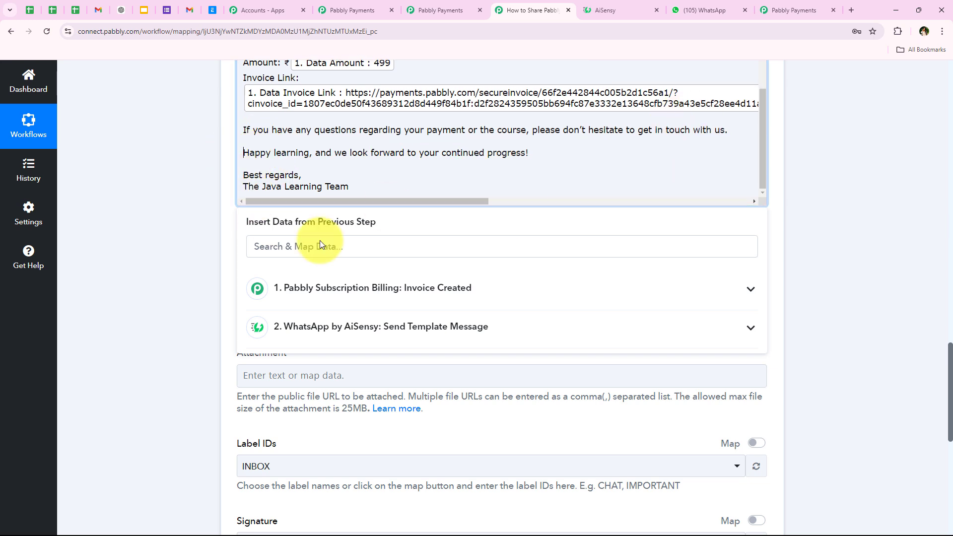
{"action": "left_click", "coordinate": [186, 242]}
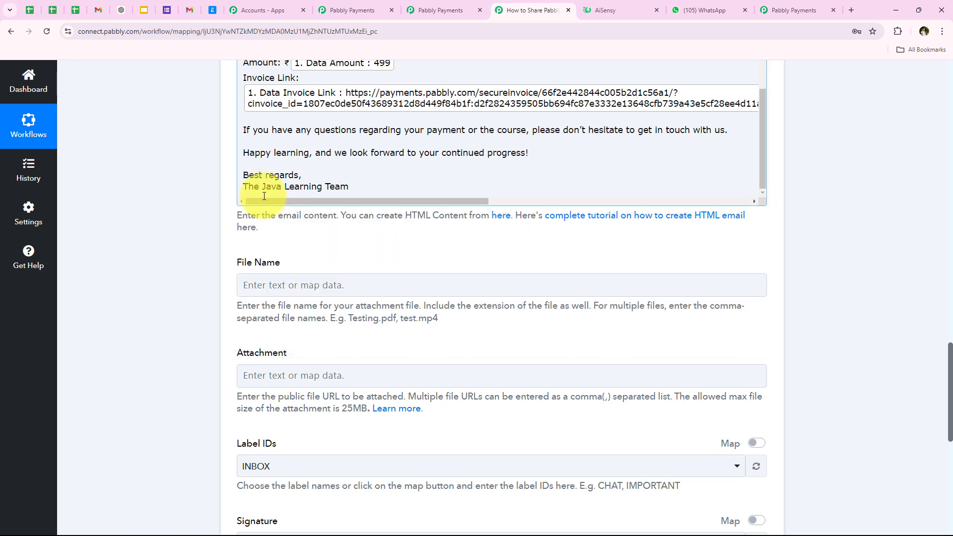
{"action": "scroll", "coordinate": [206, 292], "scroll_direction": "down", "scroll_amount": 2}
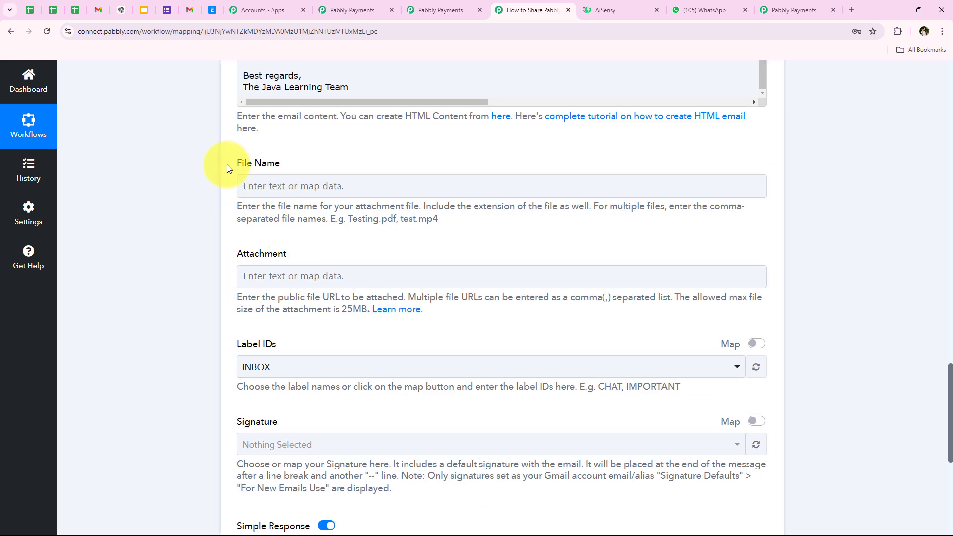
{"action": "left_click_drag", "start_coordinate": [228, 165], "coordinate": [284, 163]}
{"action": "left_click_drag", "start_coordinate": [234, 248], "coordinate": [305, 252]}
{"action": "left_click", "coordinate": [305, 252]}
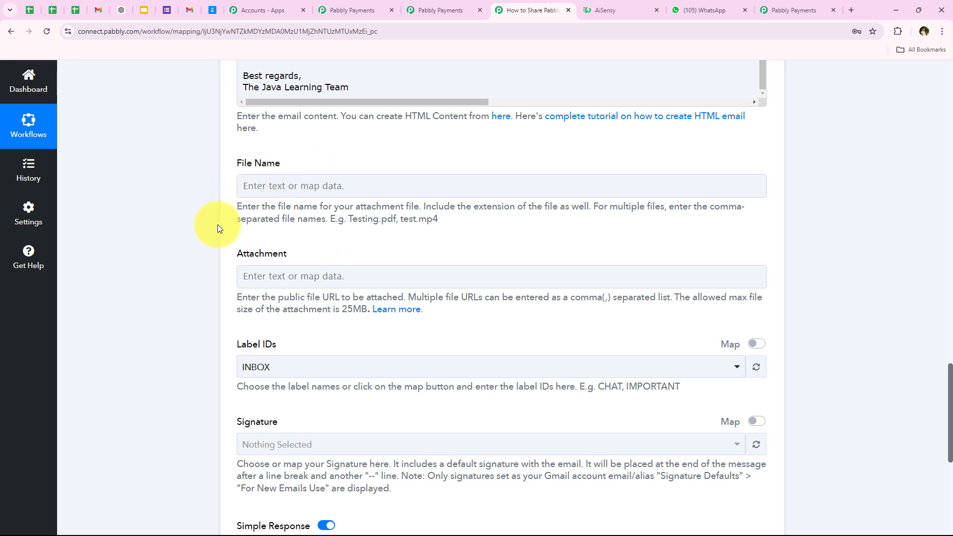
{"action": "scroll", "coordinate": [217, 225], "scroll_direction": "down", "scroll_amount": 2}
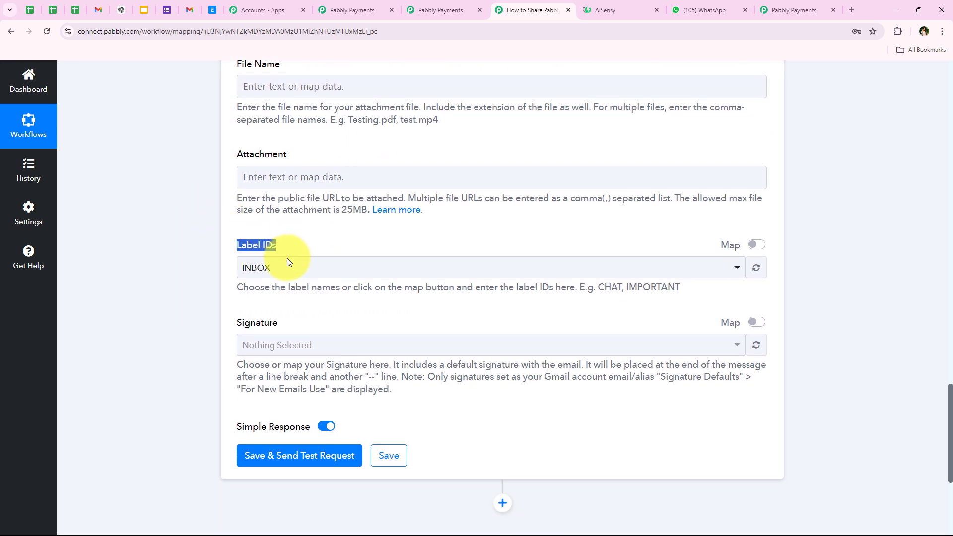
{"action": "left_click", "coordinate": [288, 262]}
{"action": "left_click", "coordinate": [192, 336]}
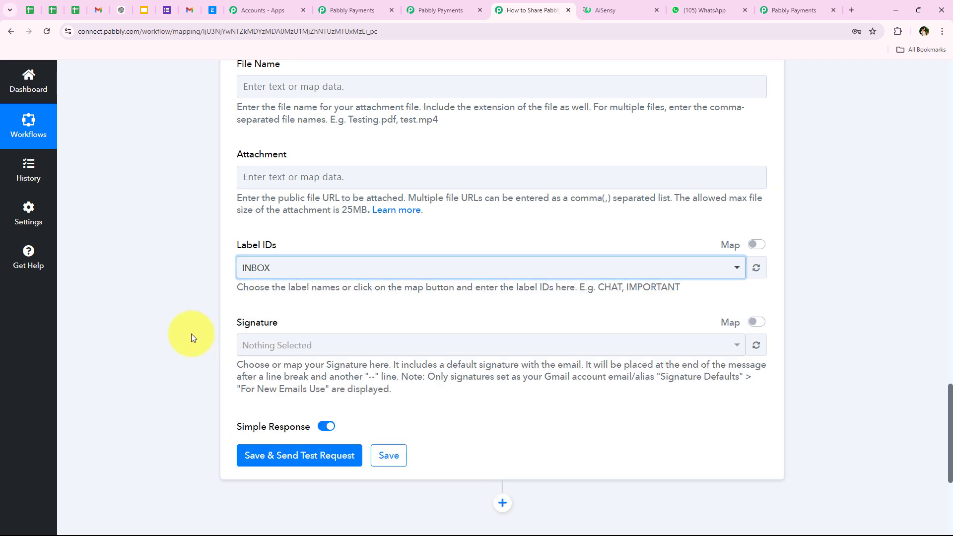
{"action": "scroll", "coordinate": [191, 334], "scroll_direction": "down", "scroll_amount": 1}
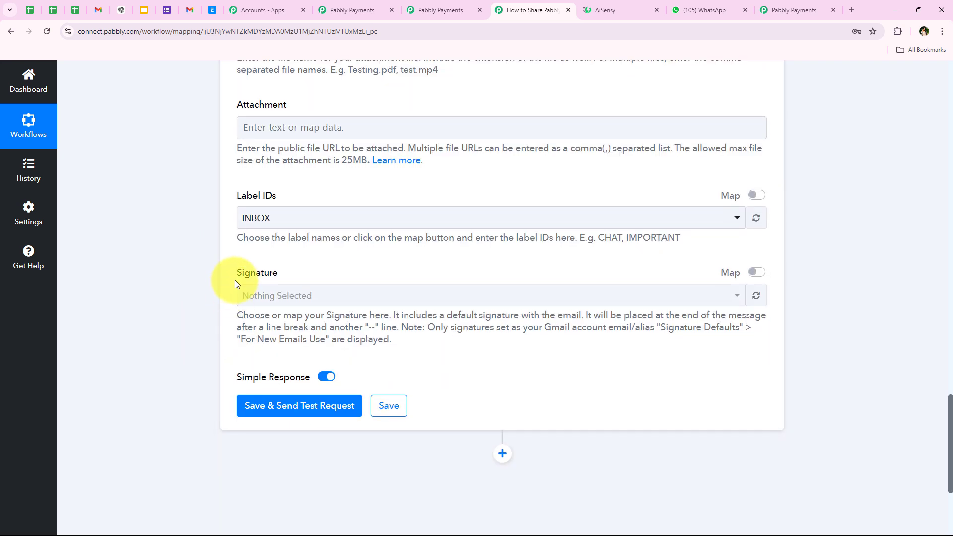
{"action": "left_click", "coordinate": [277, 298]}
{"action": "left_click", "coordinate": [270, 298]}
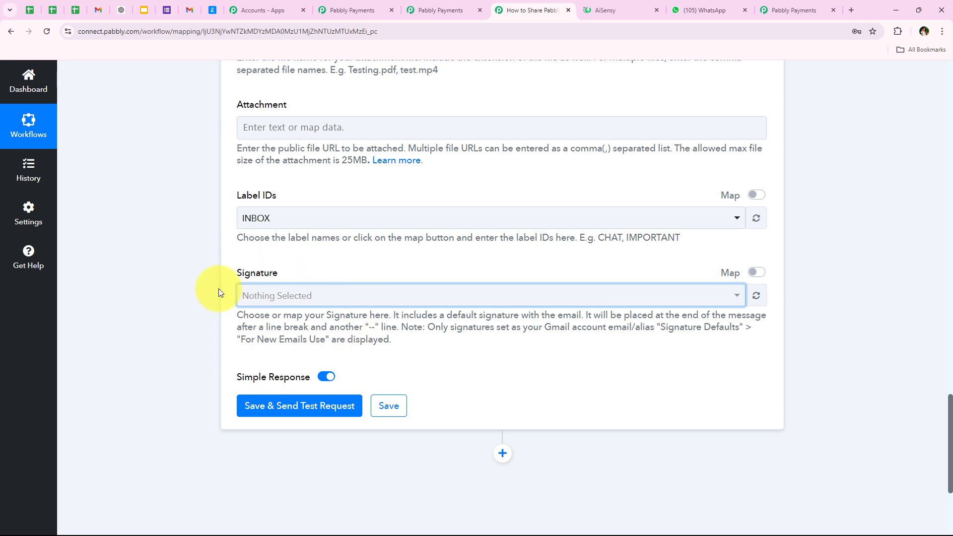
{"action": "left_click", "coordinate": [756, 272]}
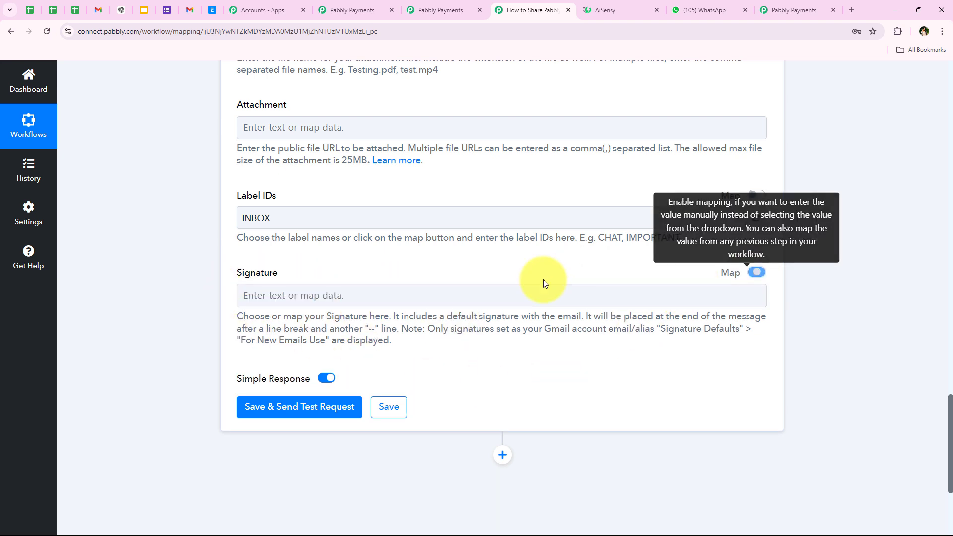
{"action": "left_click", "coordinate": [759, 276]}
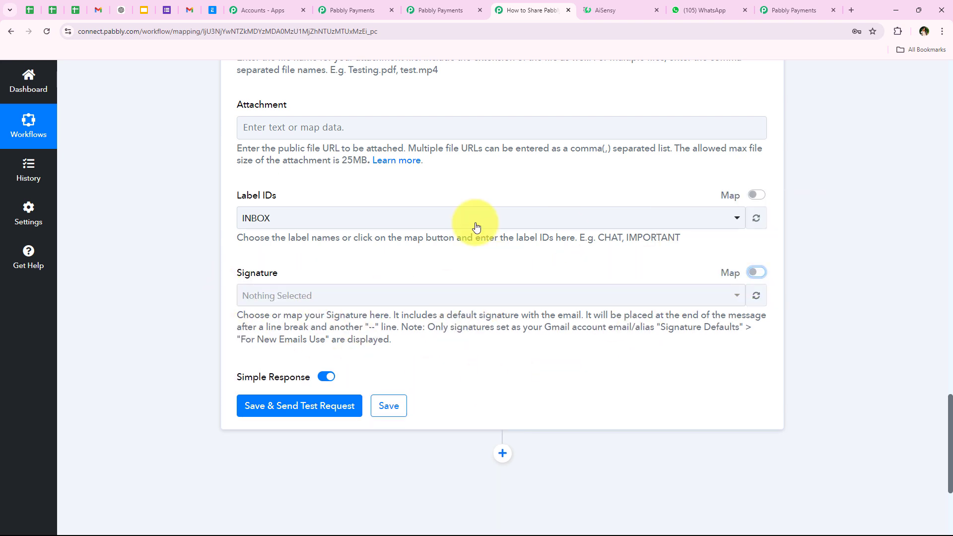
- Save the Gmail step and send a test, checking the recipient address in the success response
{"action": "left_click", "coordinate": [345, 407]}
{"action": "scroll", "coordinate": [196, 397], "scroll_direction": "down", "scroll_amount": 4}
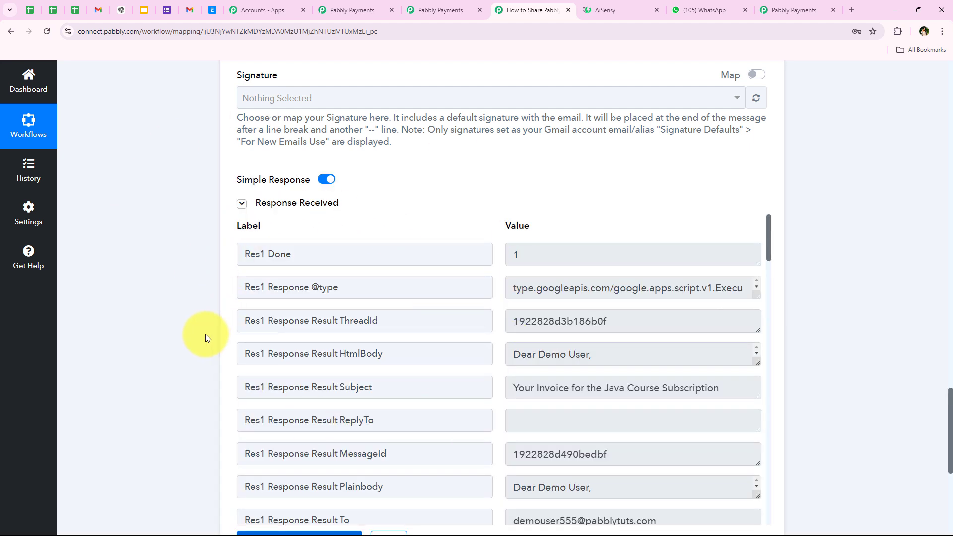
{"action": "scroll", "coordinate": [333, 287], "scroll_direction": "down", "scroll_amount": 1}
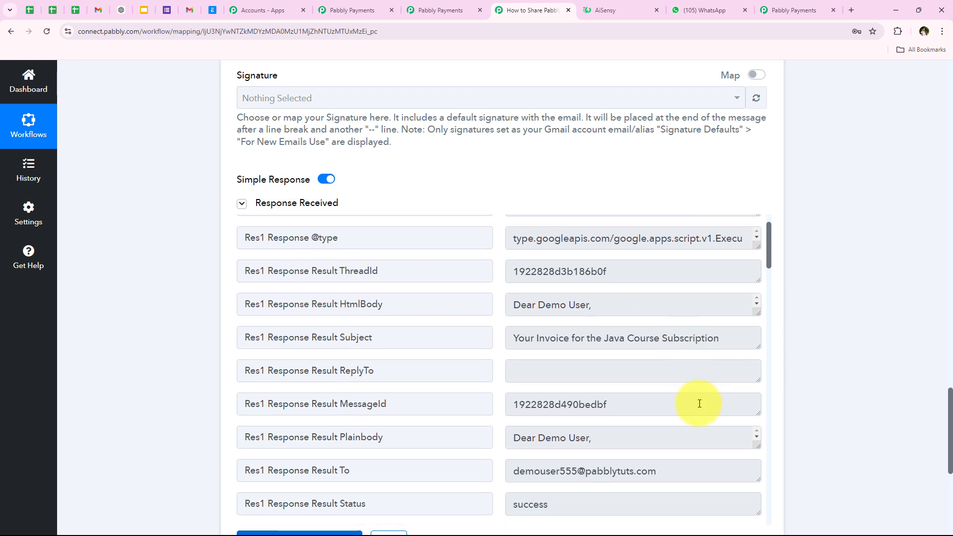
{"action": "left_click", "coordinate": [687, 479]}
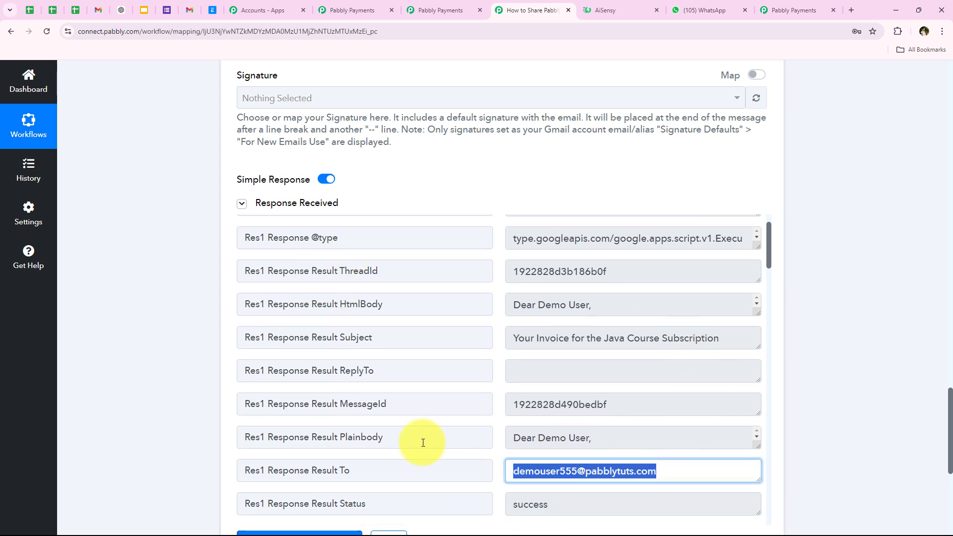
{"action": "scroll", "coordinate": [154, 293], "scroll_direction": "up", "scroll_amount": 20}
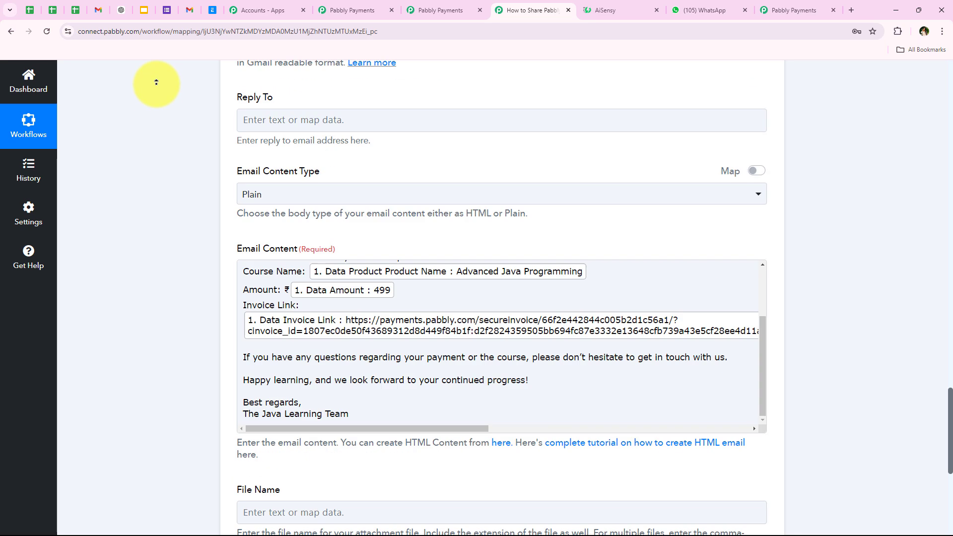
- Open the received invoice email, check its course name and ₹499 amount, and follow the invoice link
{"action": "left_click", "coordinate": [191, 10]}
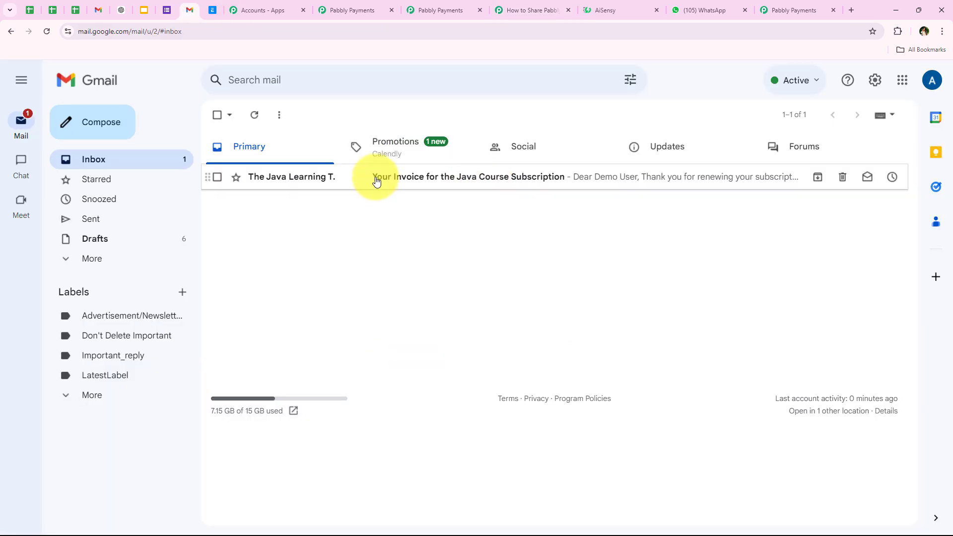
{"action": "left_click", "coordinate": [432, 184]}
{"action": "left_click_drag", "start_coordinate": [234, 148], "coordinate": [525, 150]}
{"action": "left_click", "coordinate": [492, 204]}
{"action": "left_click_drag", "start_coordinate": [231, 207], "coordinate": [316, 204]}
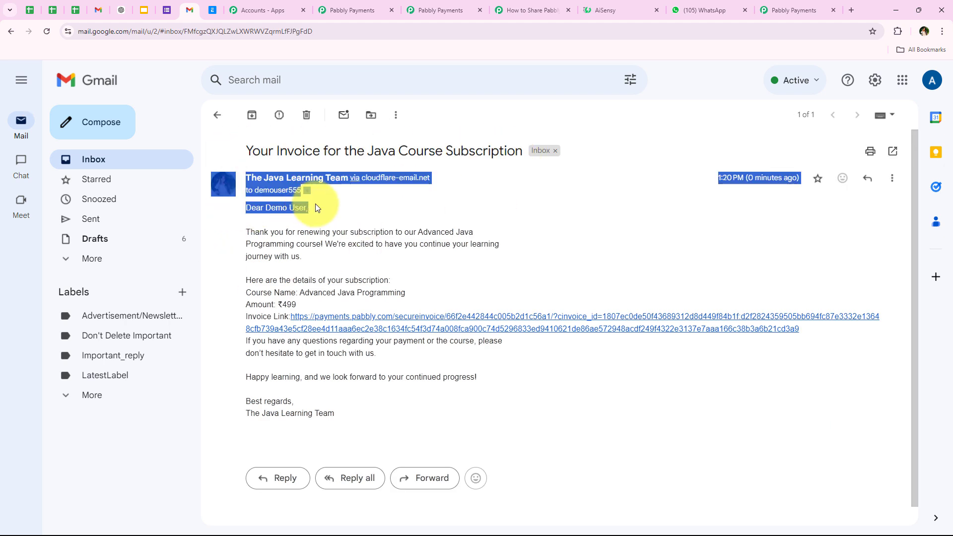
{"action": "left_click", "coordinate": [244, 244]}
{"action": "left_click_drag", "start_coordinate": [299, 293], "coordinate": [480, 297]}
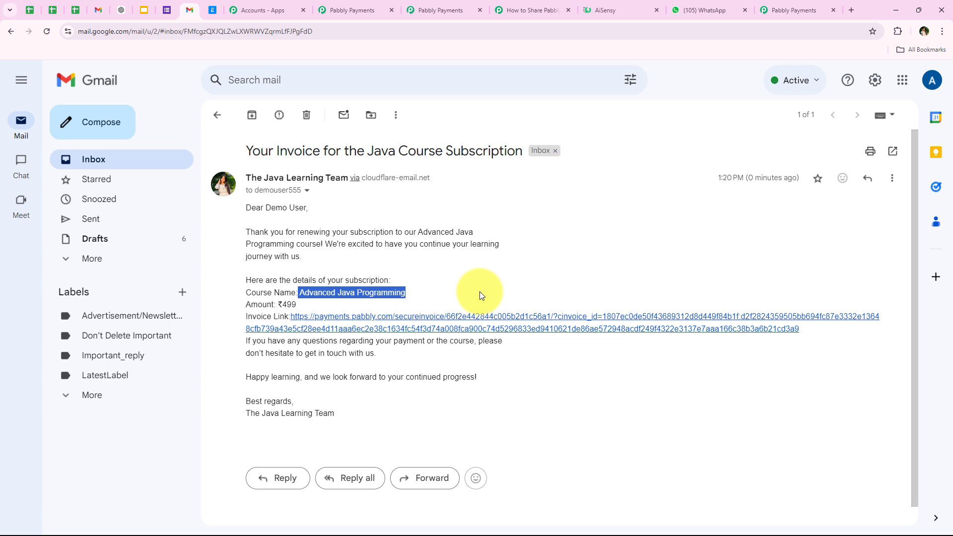
{"action": "left_click", "coordinate": [286, 304]}
{"action": "left_click_drag", "start_coordinate": [278, 304], "coordinate": [341, 303]}
{"action": "left_click", "coordinate": [341, 305]}
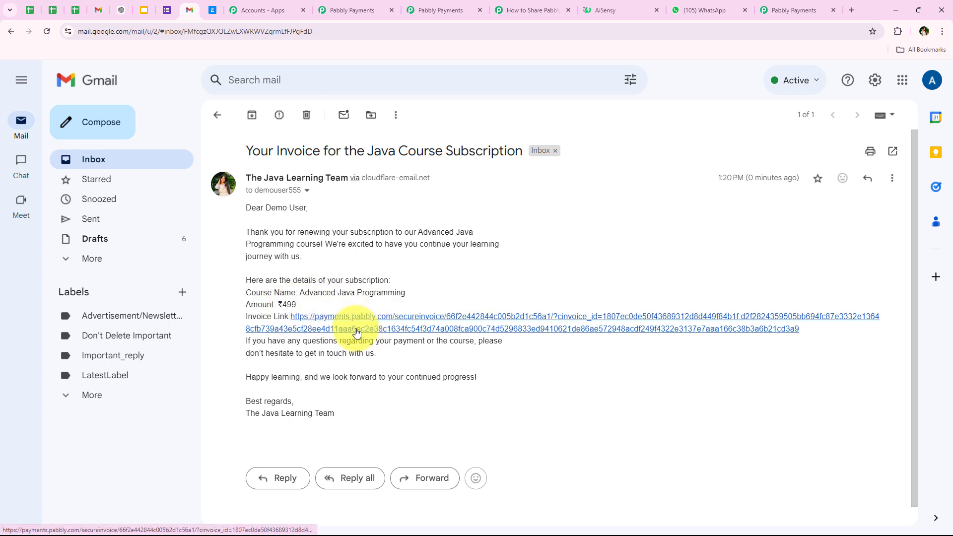
{"action": "left_click", "coordinate": [357, 331]}
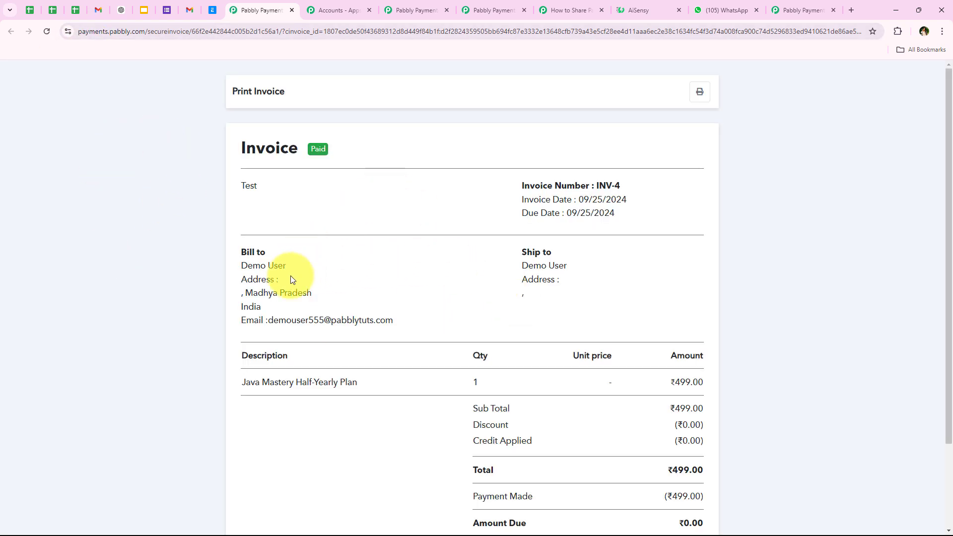
- Scroll through paid invoice INV-4 and close its tab to return to Gmail
{"action": "scroll", "coordinate": [347, 264], "scroll_direction": "down", "scroll_amount": 1}
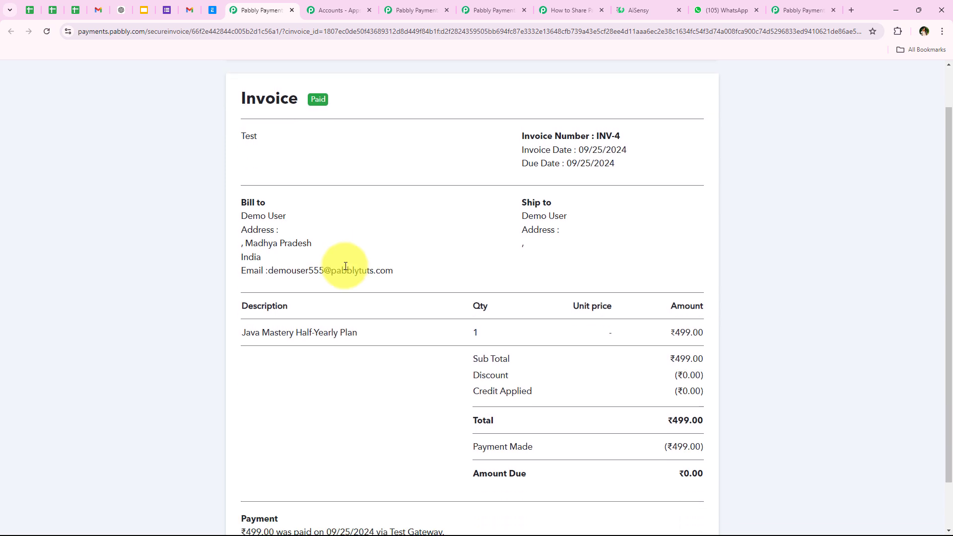
{"action": "scroll", "coordinate": [315, 268], "scroll_direction": "up", "scroll_amount": 1}
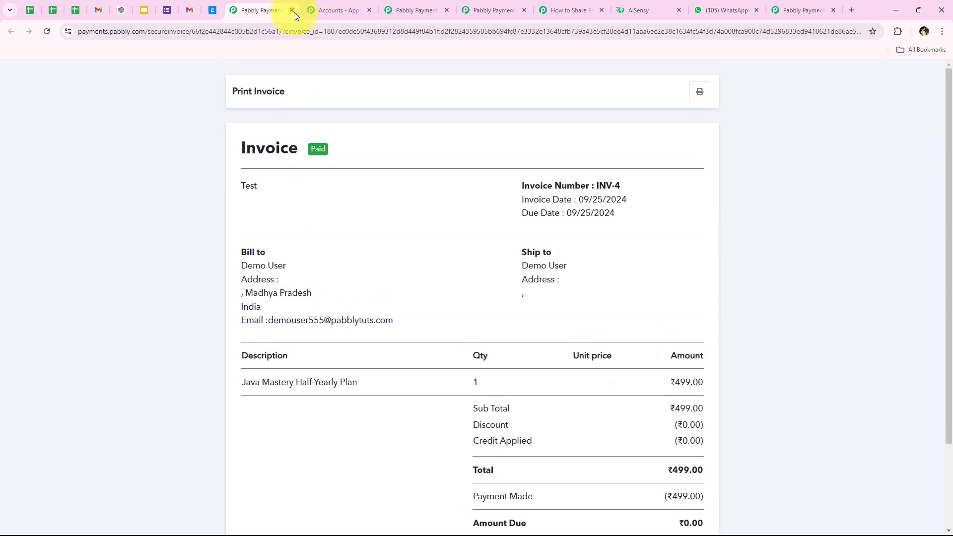
{"action": "left_click", "coordinate": [293, 11]}
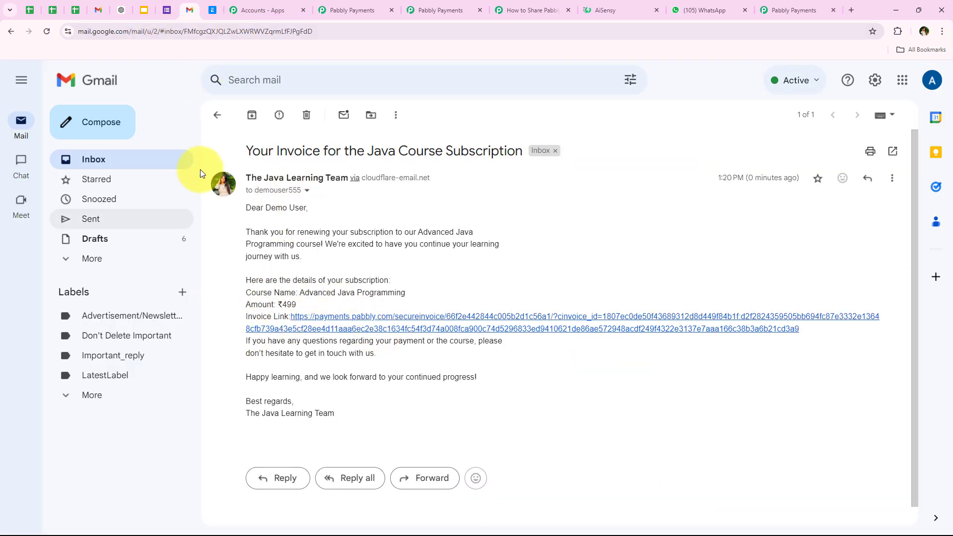
- Check the WhatsApp message and the workflow, then go to the Pabbly Payments plans page
{"action": "left_click", "coordinate": [705, 10]}
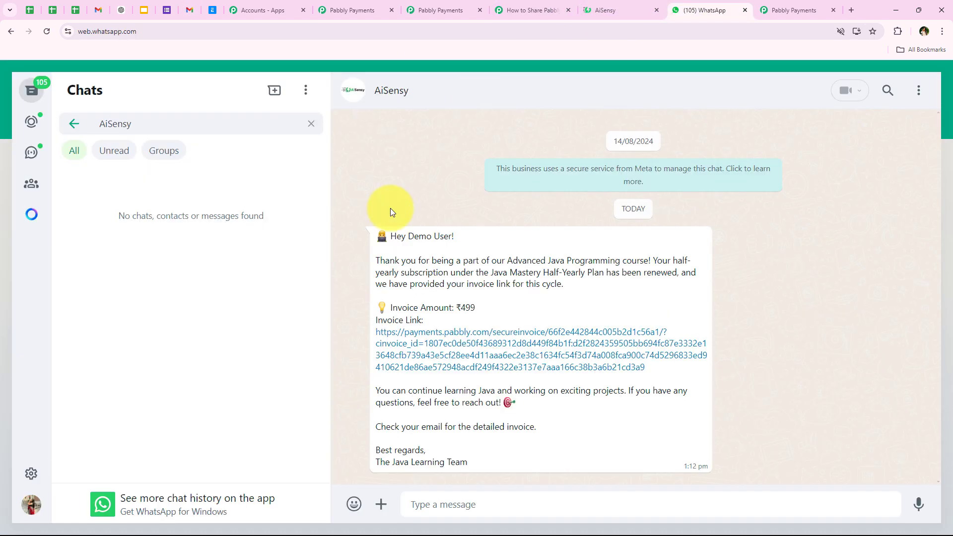
{"action": "left_click", "coordinate": [527, 10]}
{"action": "scroll", "coordinate": [221, 350], "scroll_direction": "down", "scroll_amount": 1}
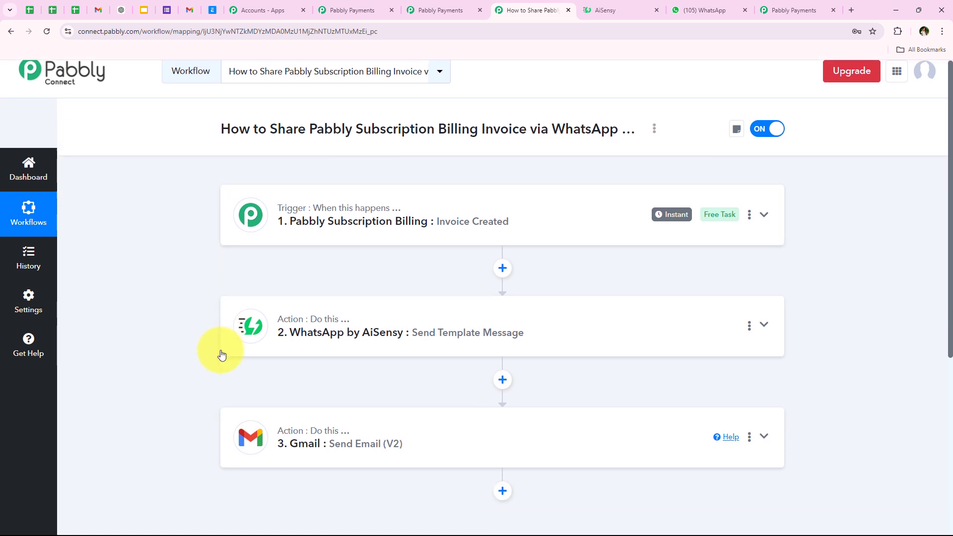
{"action": "scroll", "coordinate": [221, 350], "scroll_direction": "up", "scroll_amount": 1}
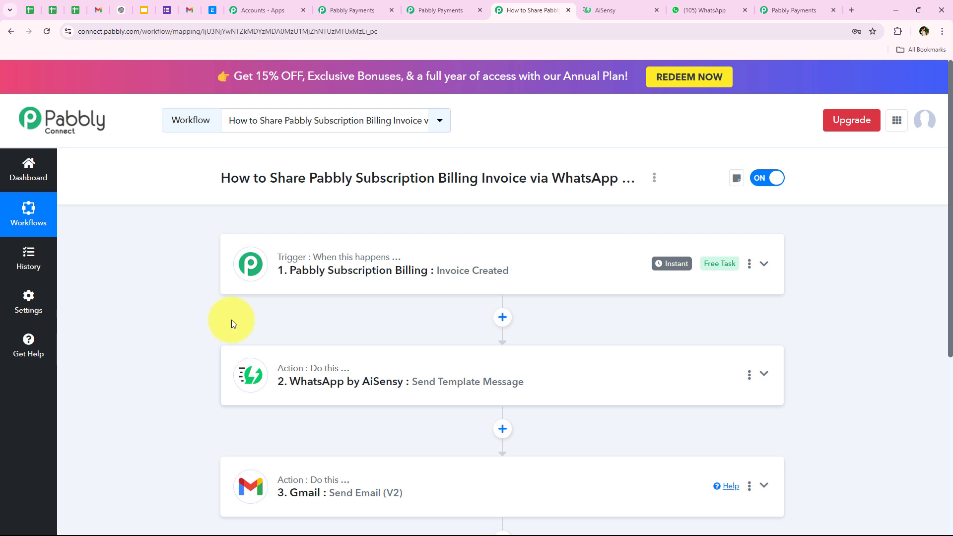
{"action": "left_click", "coordinate": [432, 10]}
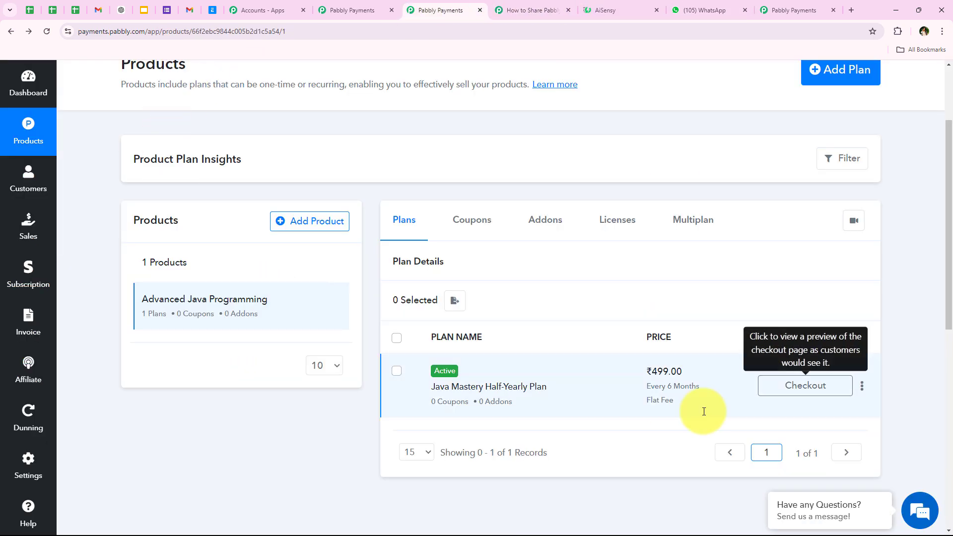
- Open the Java Mastery Half-Yearly Plan checkout page, closing the extra Pabbly Payments tab
{"action": "left_click", "coordinate": [817, 387]}
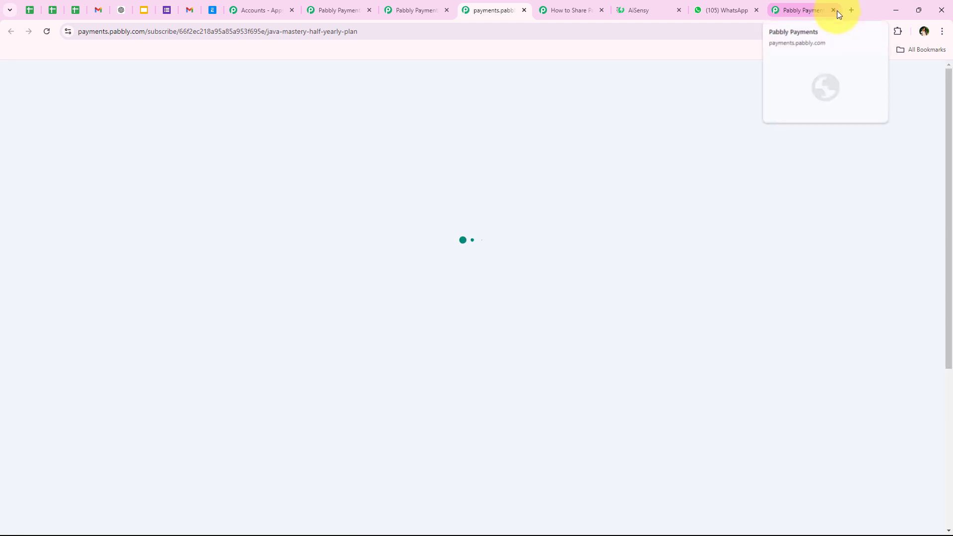
{"action": "left_click", "coordinate": [829, 10]}
{"action": "left_click", "coordinate": [833, 10]}
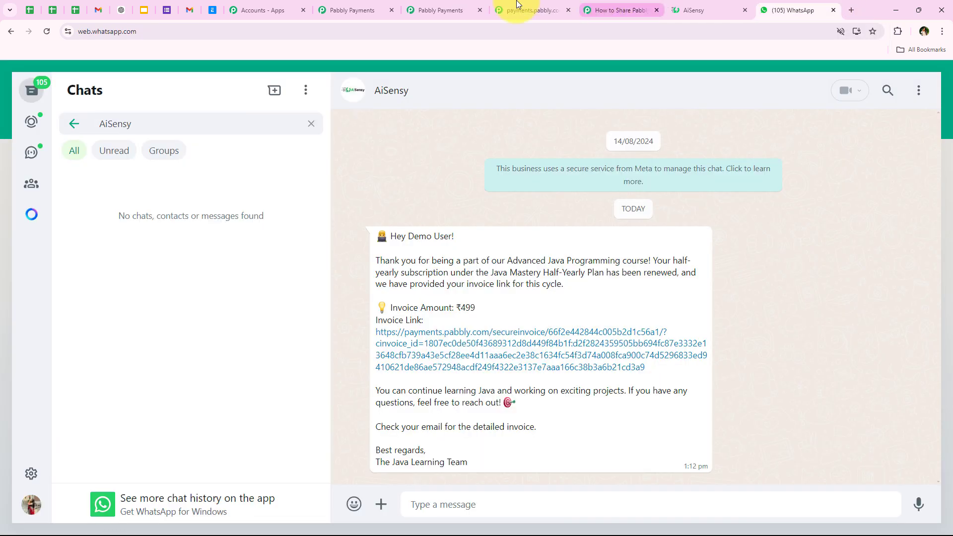
{"action": "left_click", "coordinate": [531, 10]}
{"action": "scroll", "coordinate": [74, 298], "scroll_direction": "down", "scroll_amount": 2}
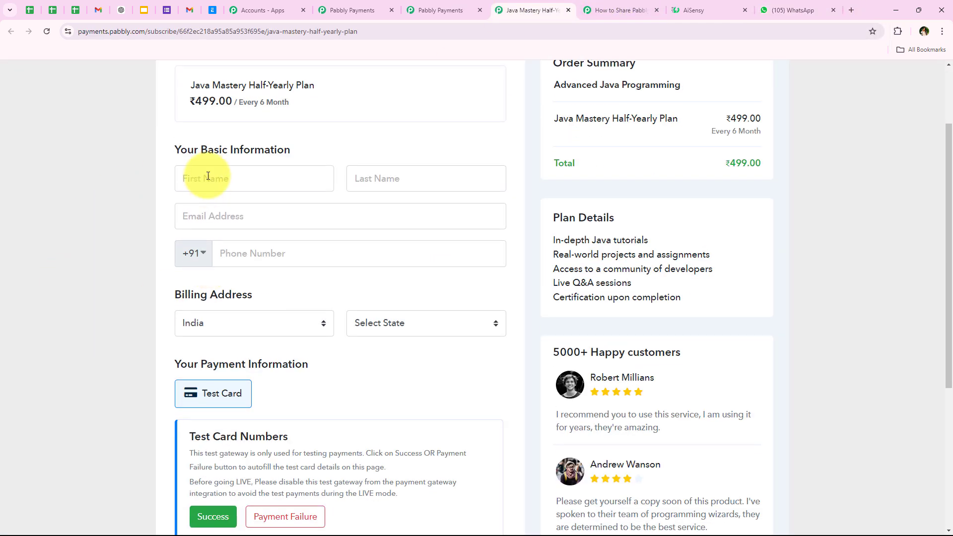
- Autofill the buyer details, correct the phone number, fill the Success test card, and complete the order
{"action": "left_click", "coordinate": [212, 174]}
{"action": "left_click", "coordinate": [272, 264]}
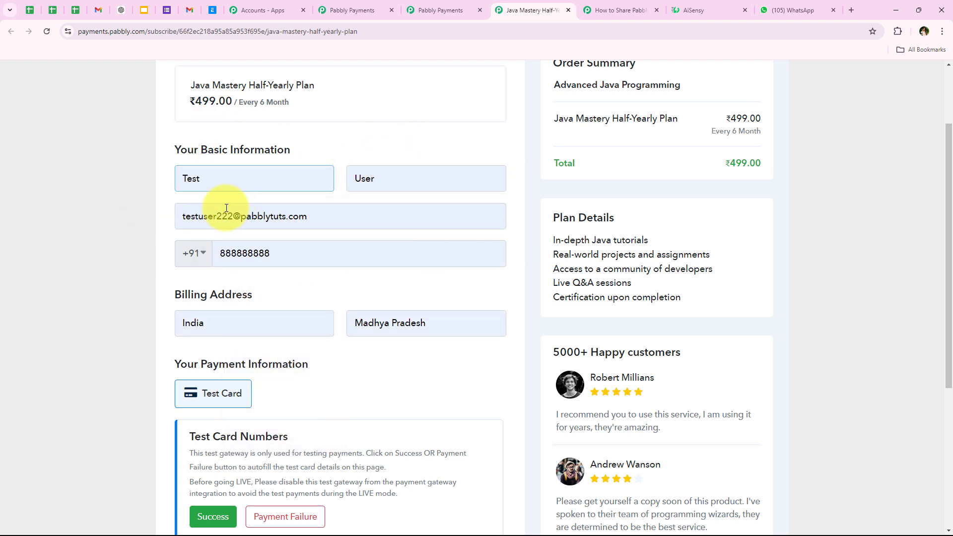
{"action": "left_click", "coordinate": [283, 249]}
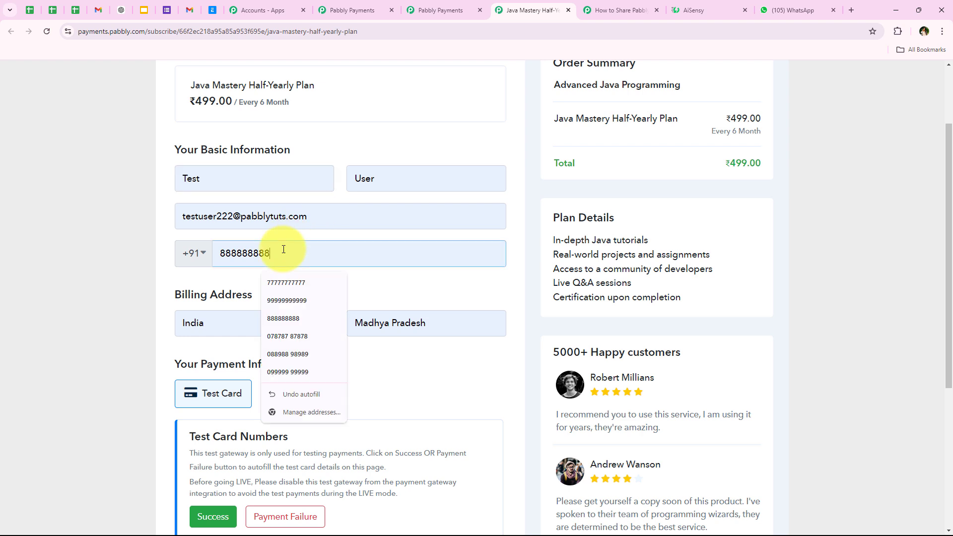
{"action": "type", "text": "8"}
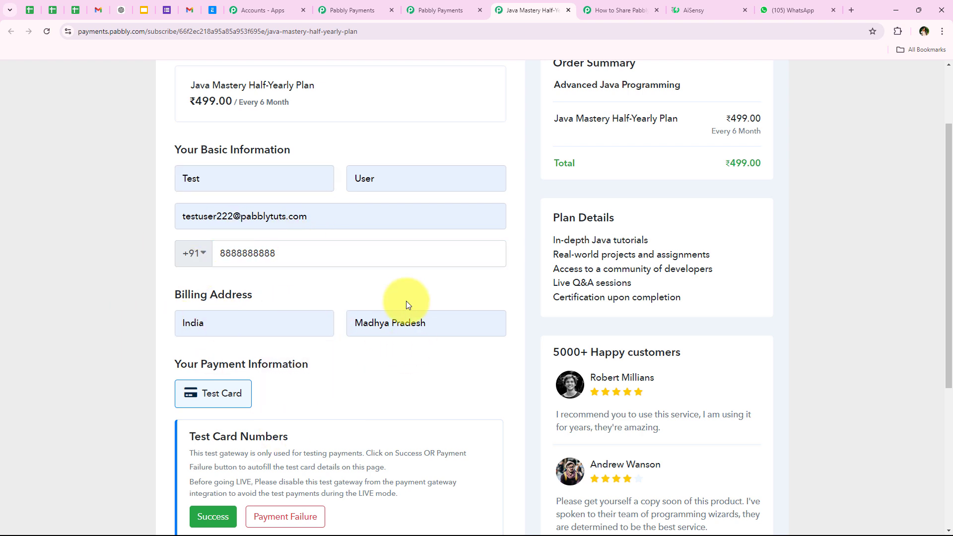
{"action": "scroll", "coordinate": [314, 369], "scroll_direction": "down", "scroll_amount": 2}
{"action": "left_click", "coordinate": [213, 419]}
{"action": "scroll", "coordinate": [197, 460], "scroll_direction": "down", "scroll_amount": 1}
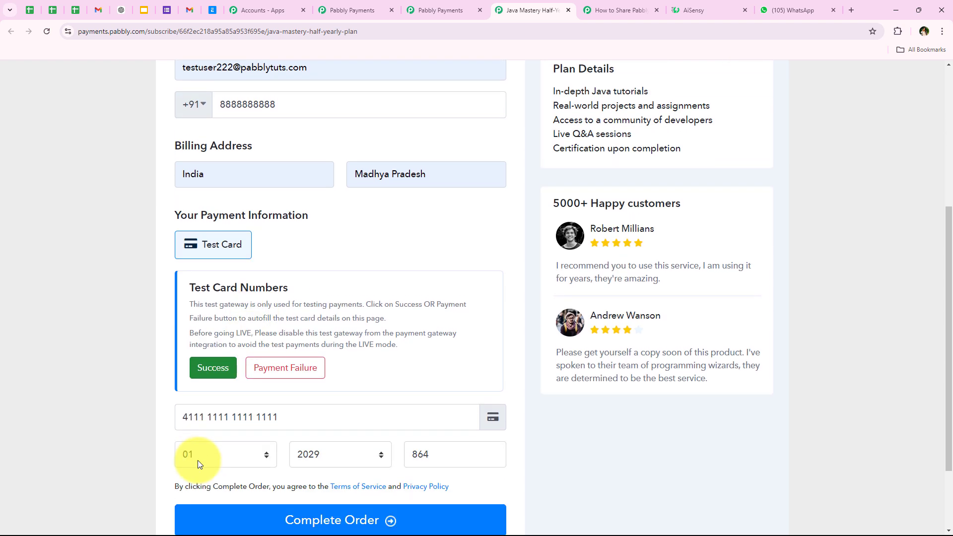
{"action": "scroll", "coordinate": [198, 461], "scroll_direction": "down", "scroll_amount": 1}
{"action": "left_click", "coordinate": [288, 470]}
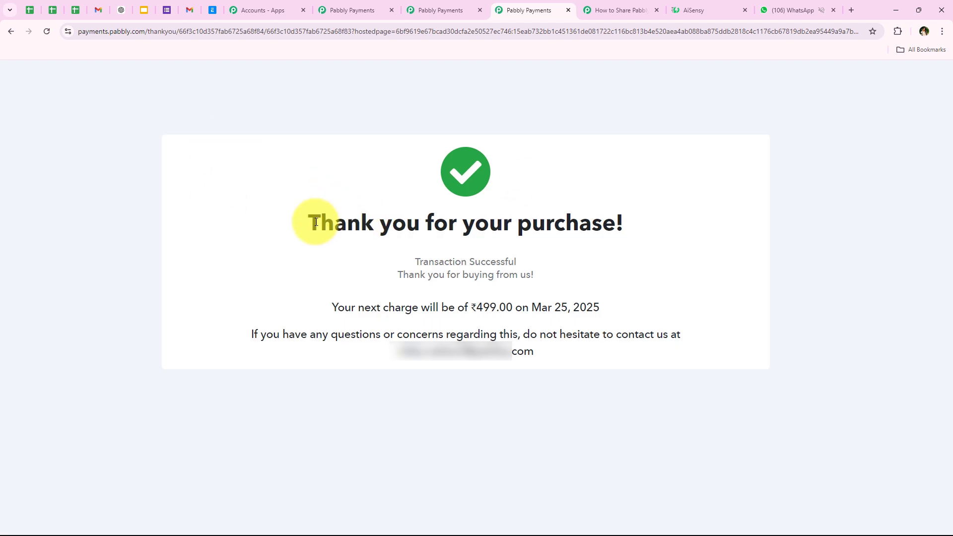
- Review the purchase confirmation and transaction success message, then move to the WhatsApp chat
{"action": "left_click_drag", "start_coordinate": [319, 222], "coordinate": [695, 220]}
{"action": "left_click", "coordinate": [692, 216]}
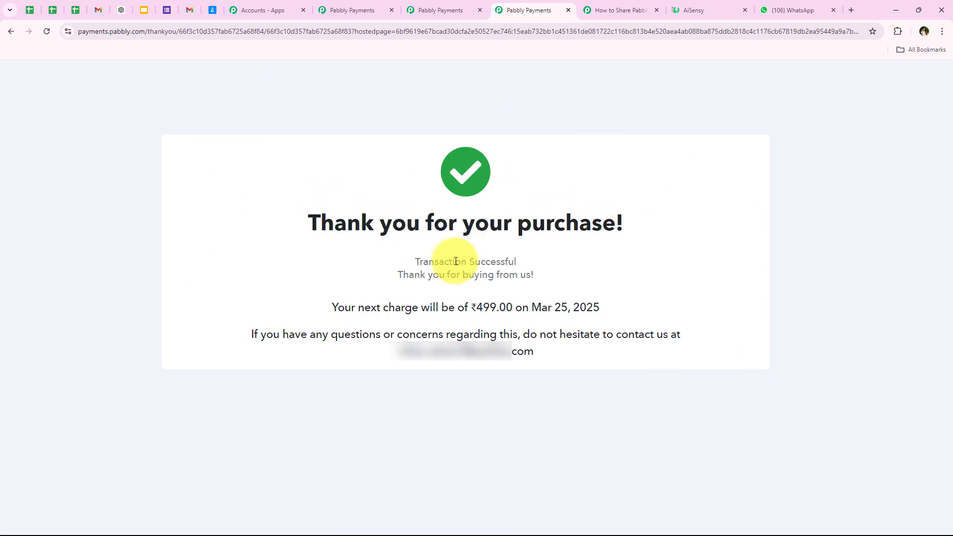
{"action": "triple_click", "coordinate": [496, 275]}
{"action": "left_click", "coordinate": [522, 270]}
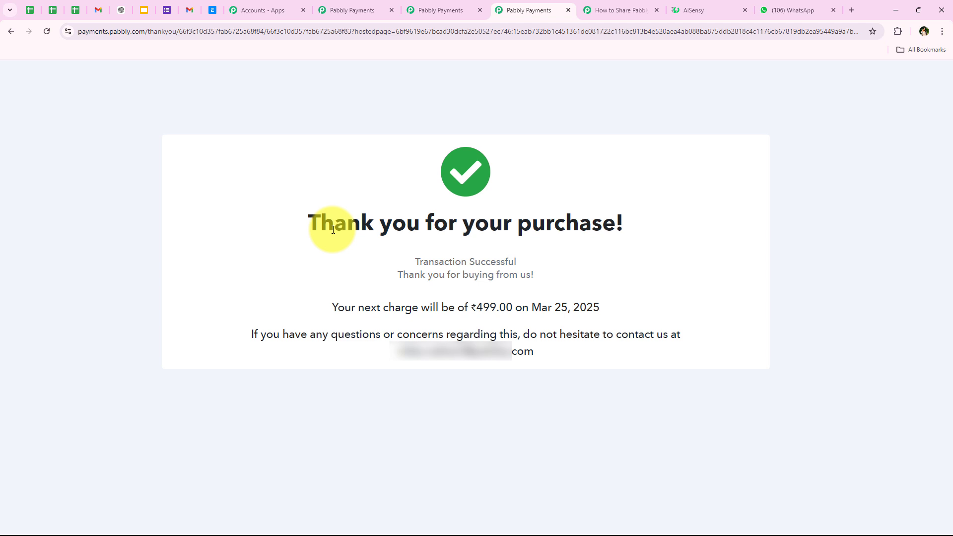
{"action": "left_click", "coordinate": [772, 5]}
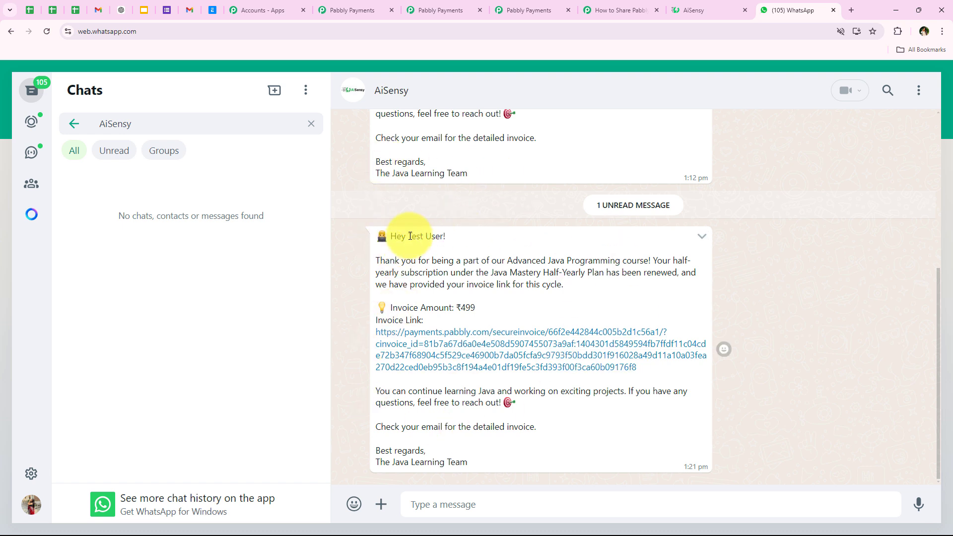
- Open the AiSensy message's invoice link and review the paid INV-5 invoice's shipping and billing details
{"action": "left_click_drag", "start_coordinate": [411, 236], "coordinate": [439, 237]}
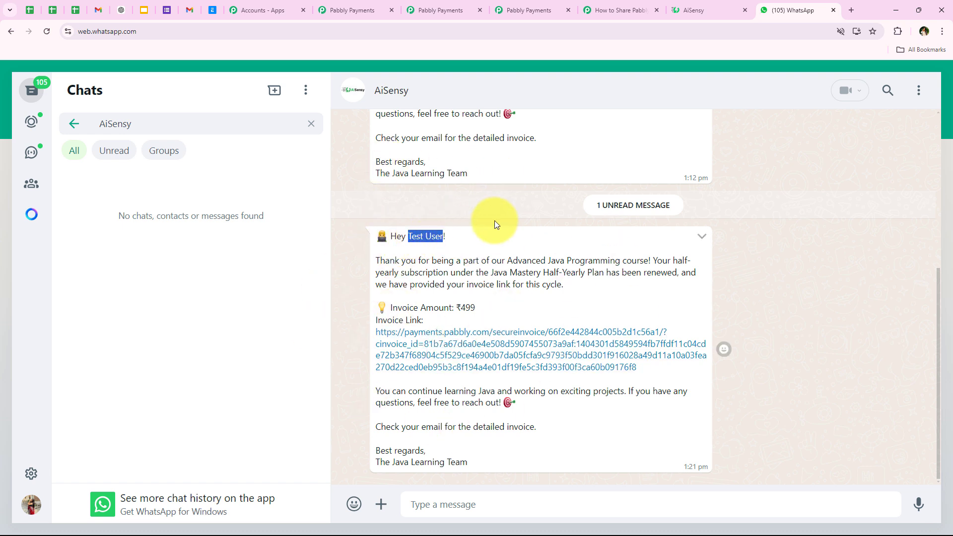
{"action": "left_click", "coordinate": [437, 362]}
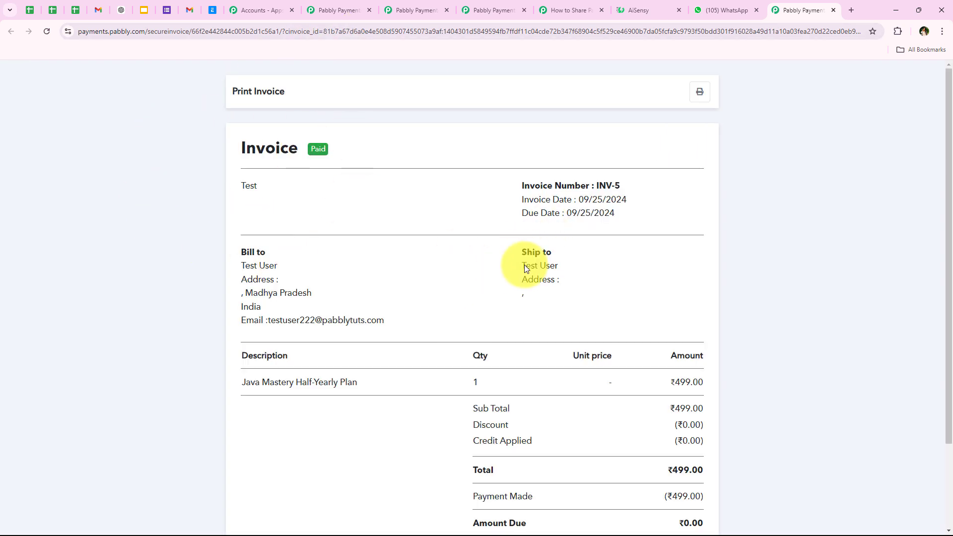
{"action": "left_click_drag", "start_coordinate": [523, 266], "coordinate": [546, 263]}
{"action": "left_click_drag", "start_coordinate": [268, 320], "coordinate": [480, 321]}
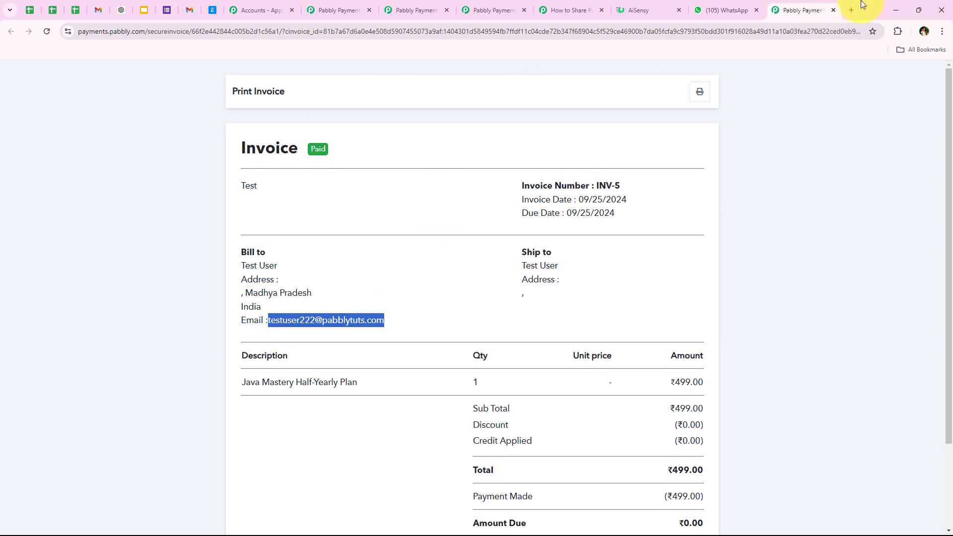
{"action": "left_click", "coordinate": [833, 10]}
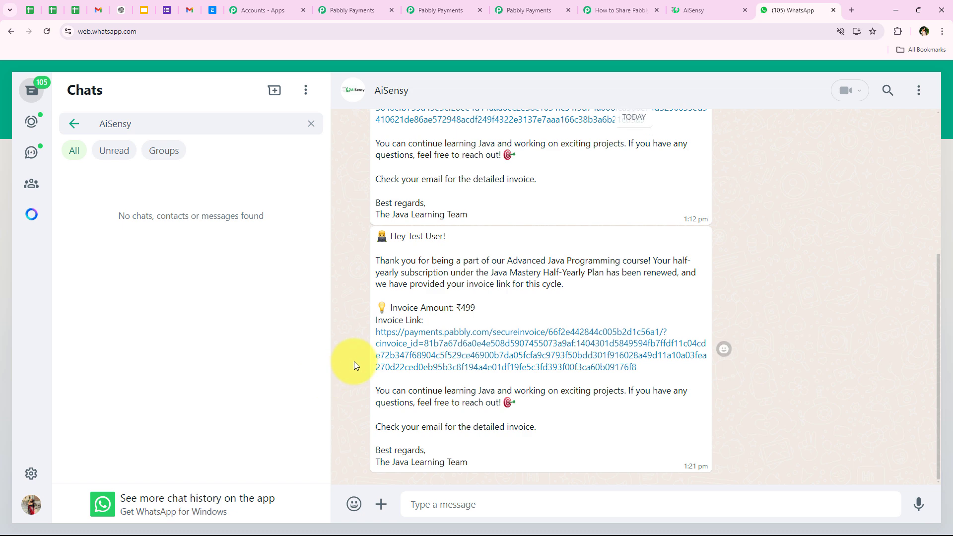
- Recheck the WhatsApp message greeting, then go to Gmail to find the invoice email
{"action": "left_click_drag", "start_coordinate": [409, 238], "coordinate": [457, 243]}
{"action": "left_click", "coordinate": [425, 302]}
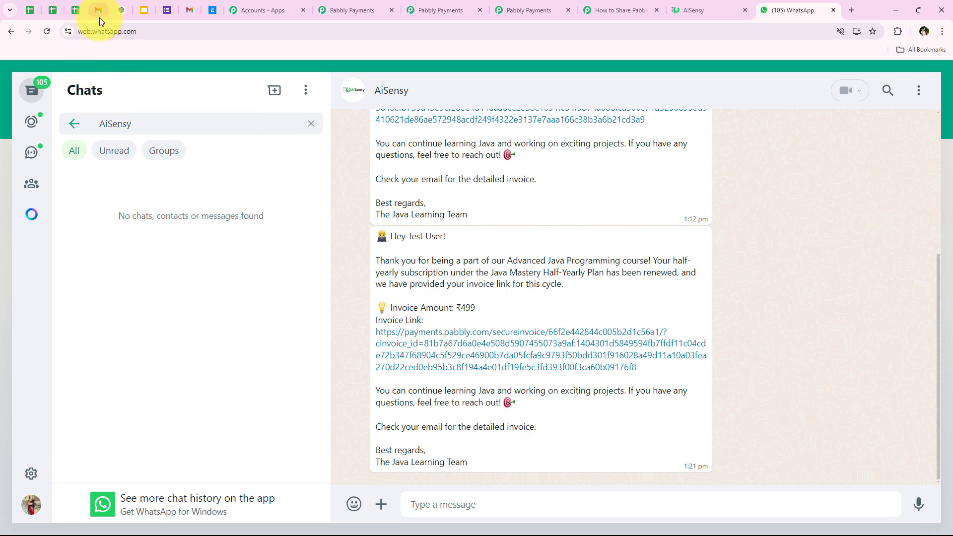
{"action": "left_click", "coordinate": [188, 7]}
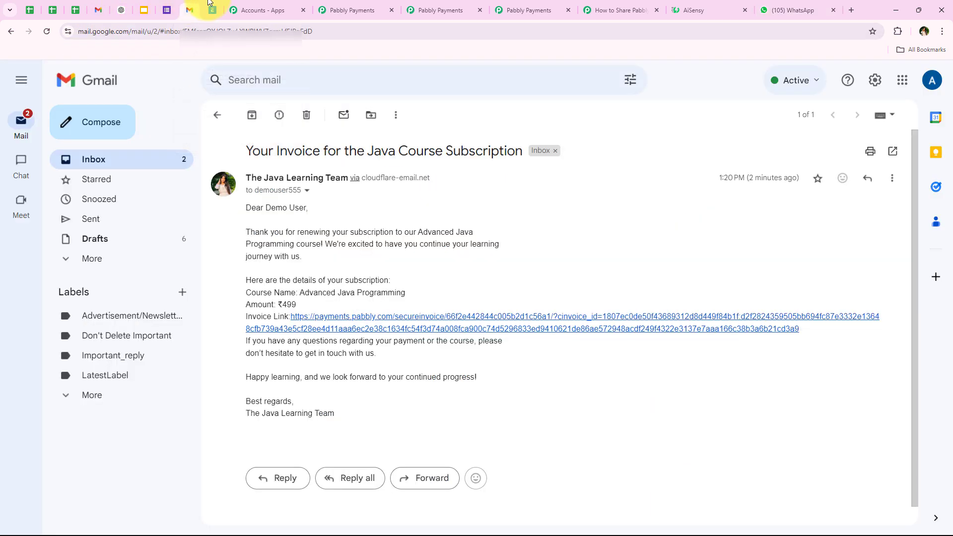
- Open the newest Java Course invoice email for the test user and check its subject
{"action": "left_click", "coordinate": [216, 113]}
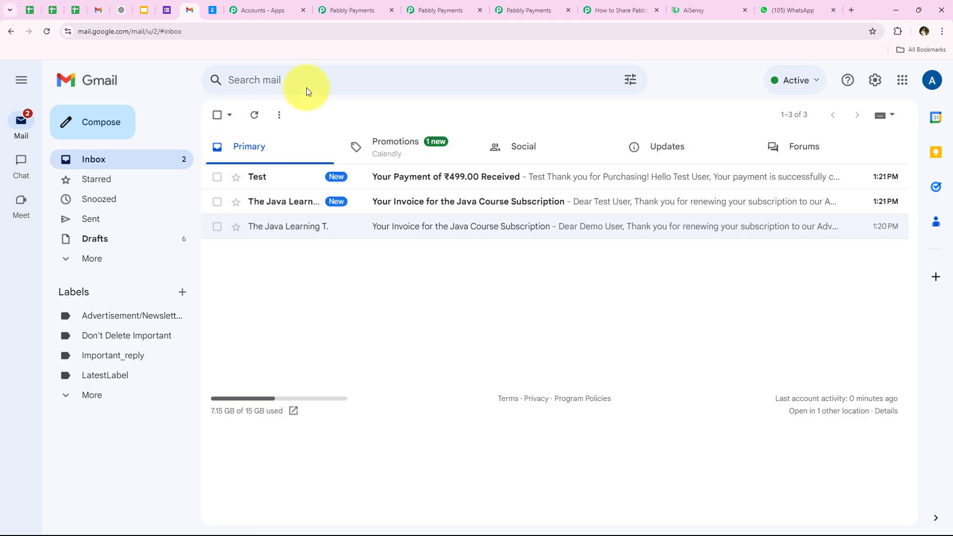
{"action": "left_click", "coordinate": [431, 204]}
{"action": "left_click_drag", "start_coordinate": [228, 151], "coordinate": [524, 148]}
{"action": "left_click", "coordinate": [532, 193]}
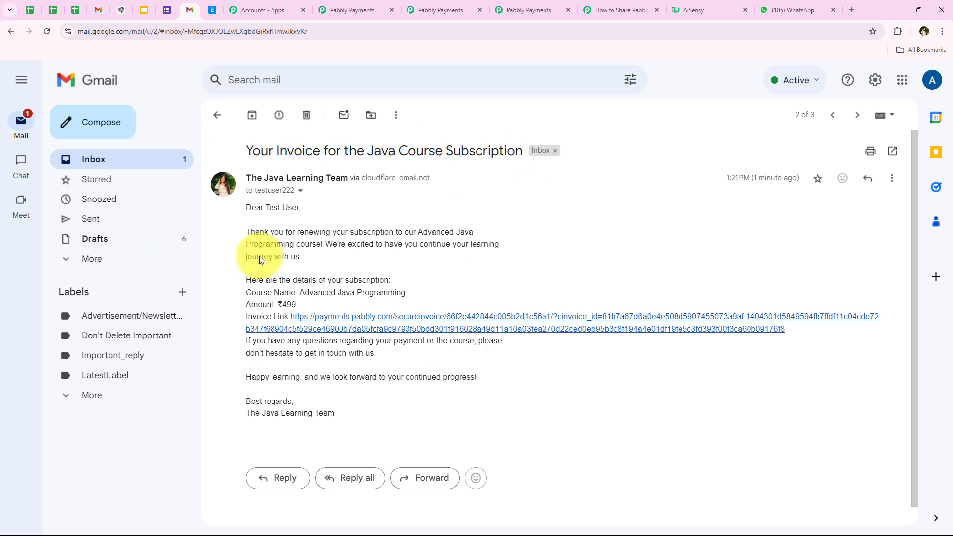
- Review the email's greeting, body and ₹499 amount, then return to the Pabbly Connect workflow
{"action": "left_click_drag", "start_coordinate": [247, 209], "coordinate": [301, 210]}
{"action": "left_click_drag", "start_coordinate": [246, 232], "coordinate": [427, 261]}
{"action": "left_click", "coordinate": [427, 261]}
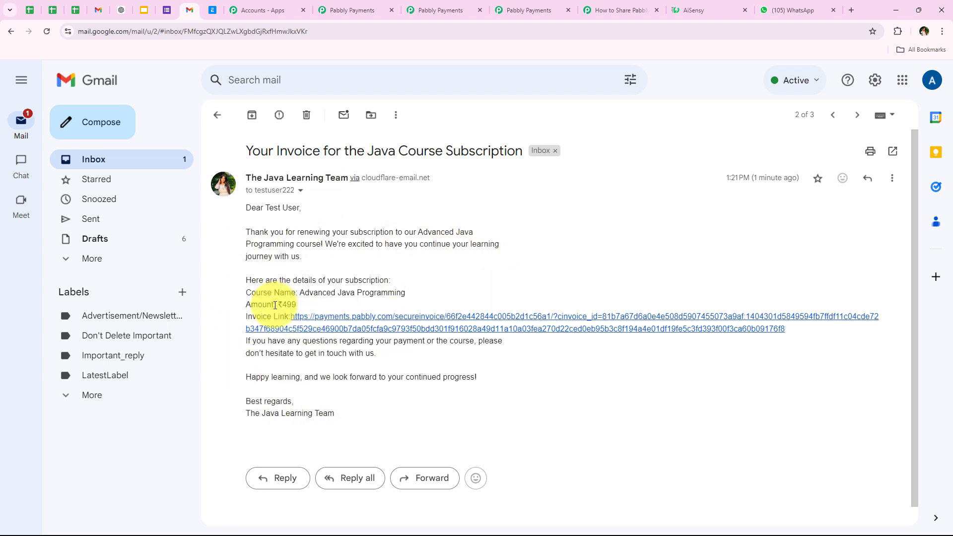
{"action": "left_click_drag", "start_coordinate": [273, 305], "coordinate": [322, 308]}
{"action": "left_click", "coordinate": [322, 305]}
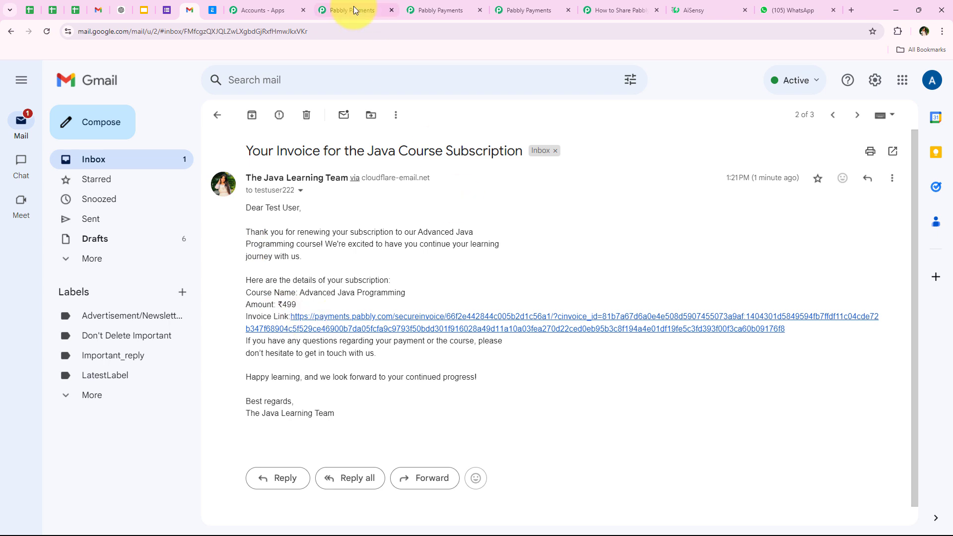
{"action": "left_click", "coordinate": [603, 9]}
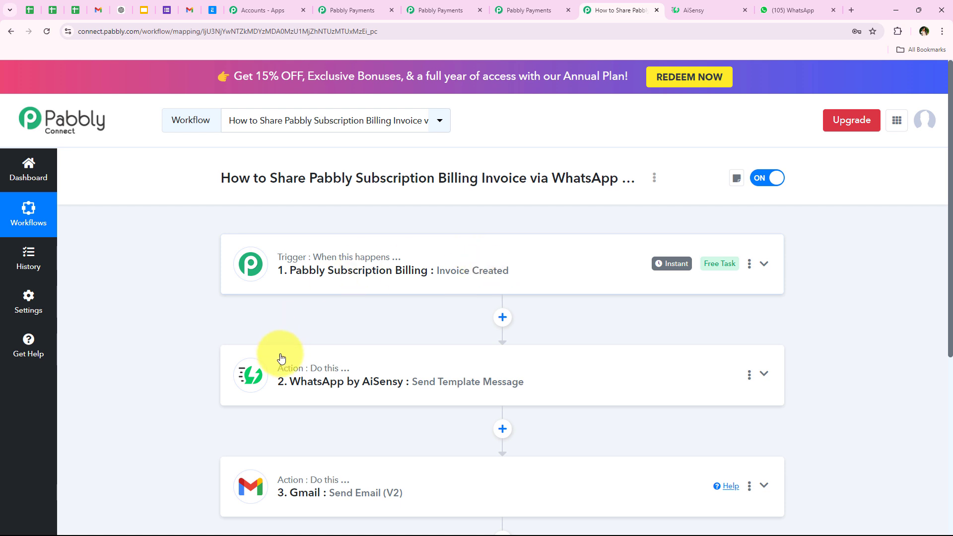
{"action": "scroll", "coordinate": [269, 365], "scroll_direction": "down", "scroll_amount": 1}
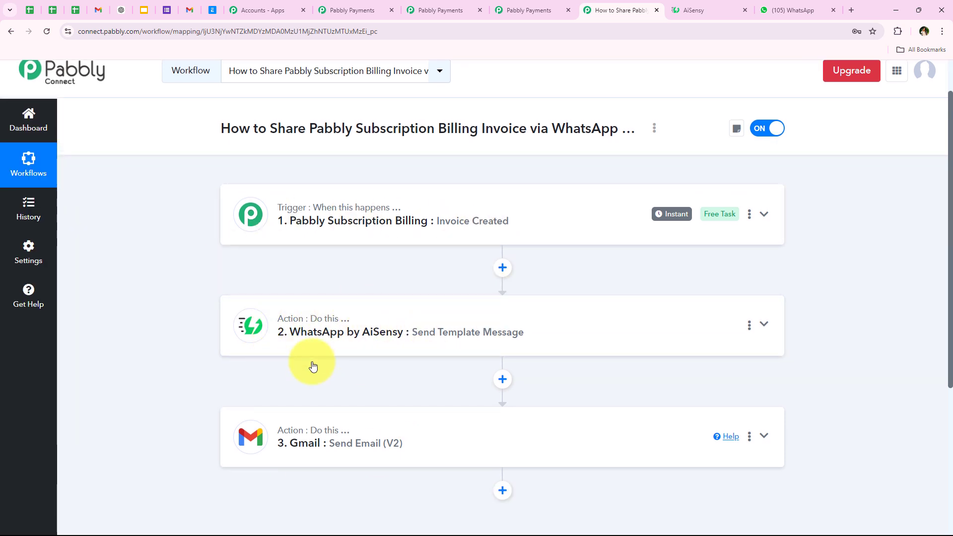
{"action": "scroll", "coordinate": [178, 356], "scroll_direction": "up", "scroll_amount": 1}
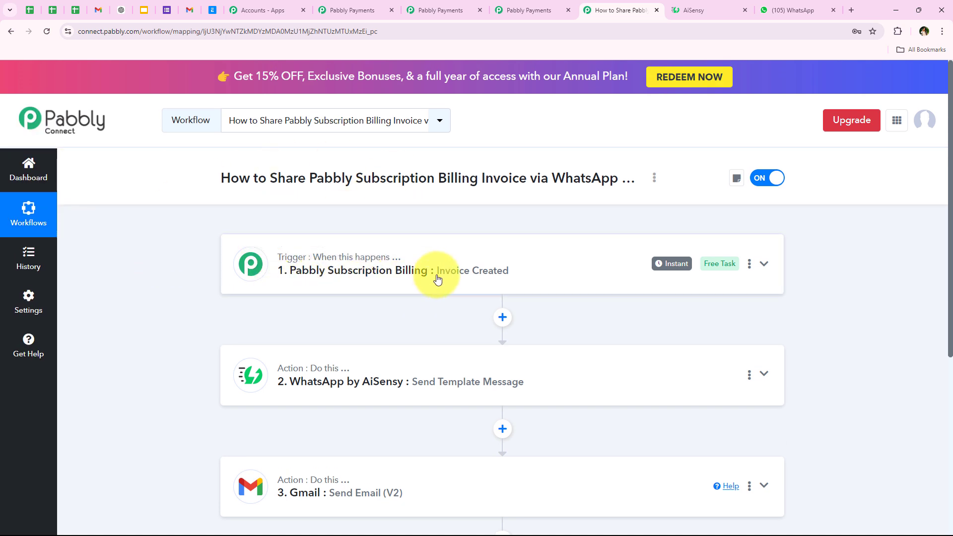
{"action": "scroll", "coordinate": [166, 334], "scroll_direction": "down", "scroll_amount": 1}
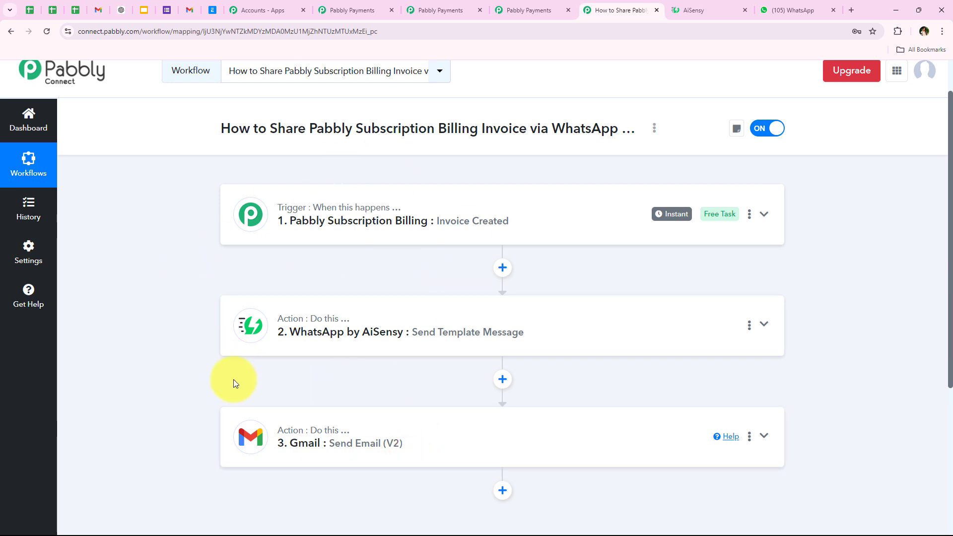
{"action": "left_click", "coordinate": [686, 9]}
{"action": "left_click", "coordinate": [788, 9]}
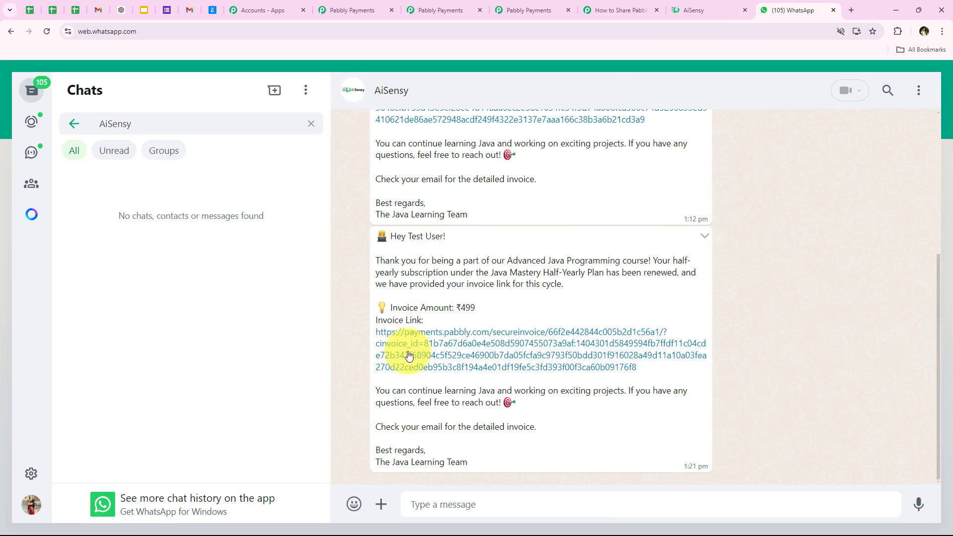
{"action": "scroll", "coordinate": [392, 355], "scroll_direction": "up", "scroll_amount": 3}
{"action": "scroll", "coordinate": [398, 359], "scroll_direction": "down", "scroll_amount": 2}
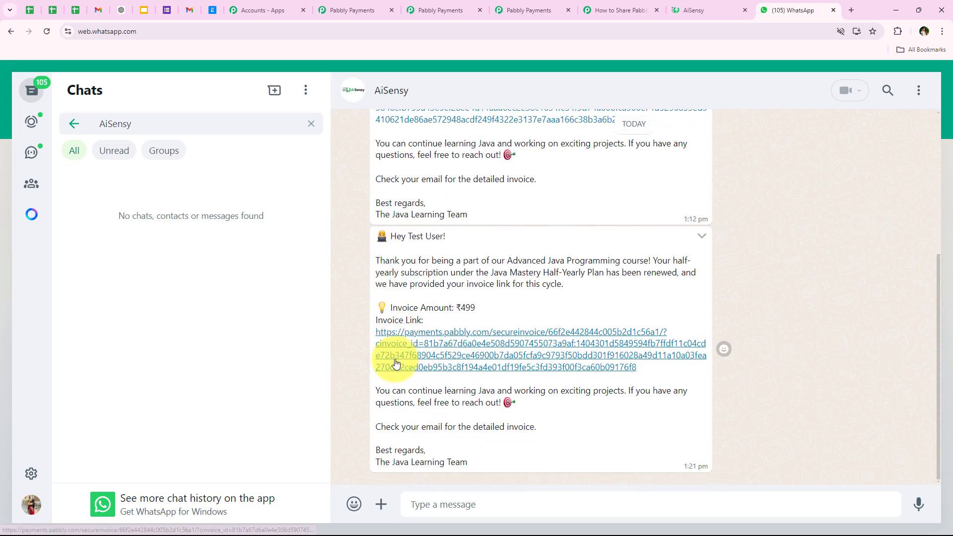
{"action": "left_click", "coordinate": [189, 10]}
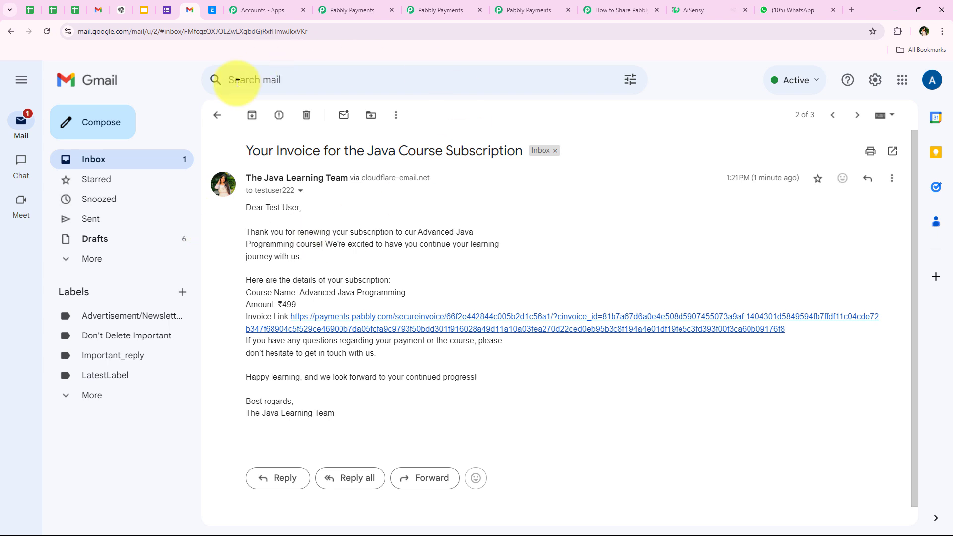
{"action": "left_click", "coordinate": [615, 7]}
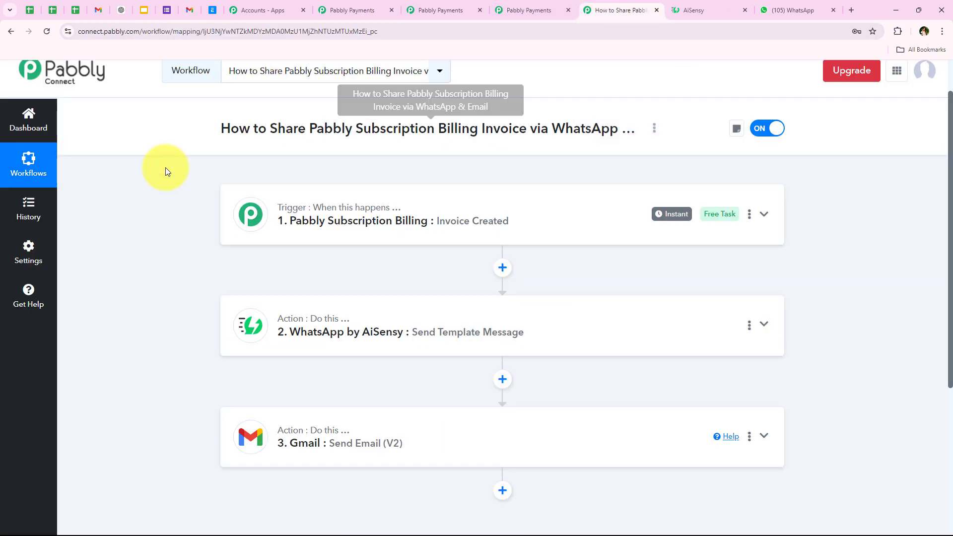
{"action": "scroll", "coordinate": [154, 248], "scroll_direction": "up", "scroll_amount": 1}
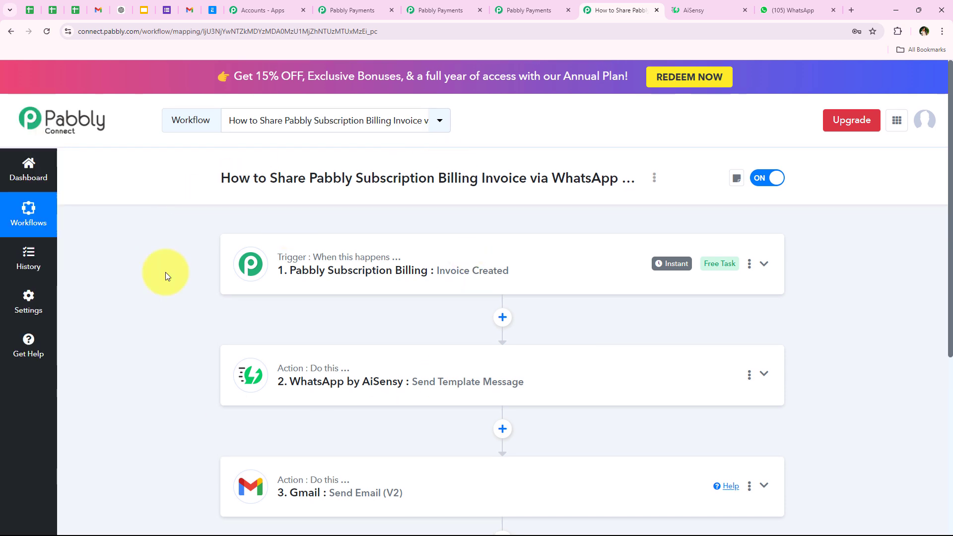